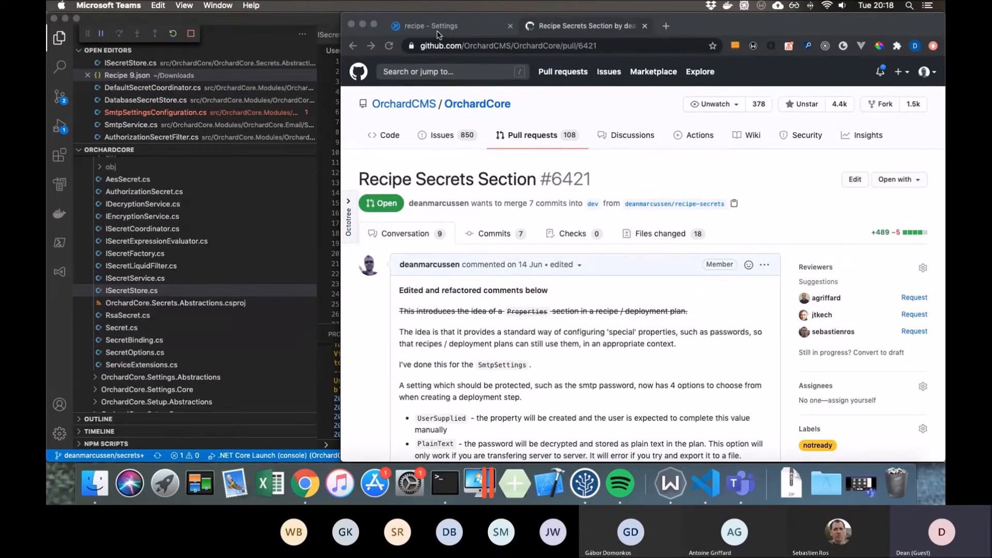
- Review the SMTP settings in the recipe site's admin and widen the browser window
click(437, 32)
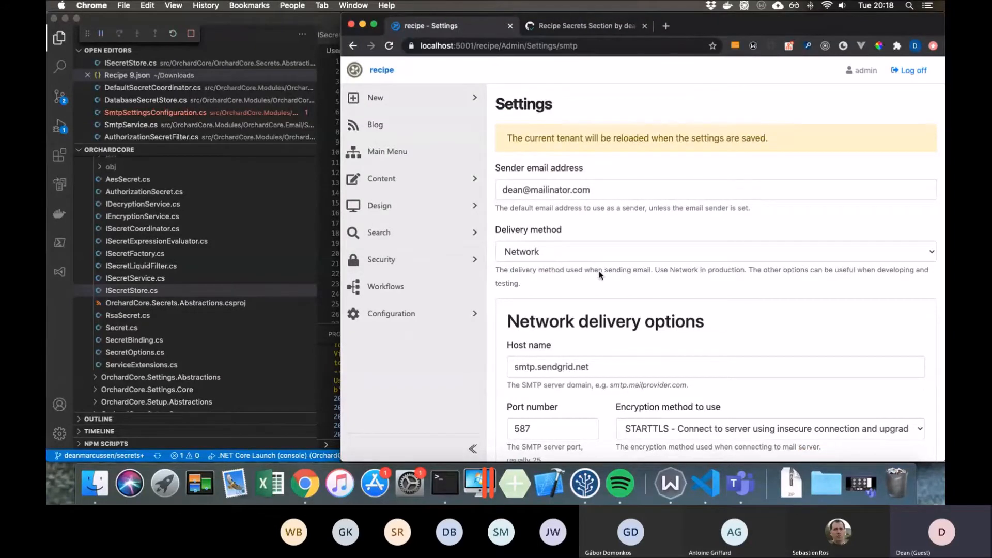
scroll(599, 274, down, 6)
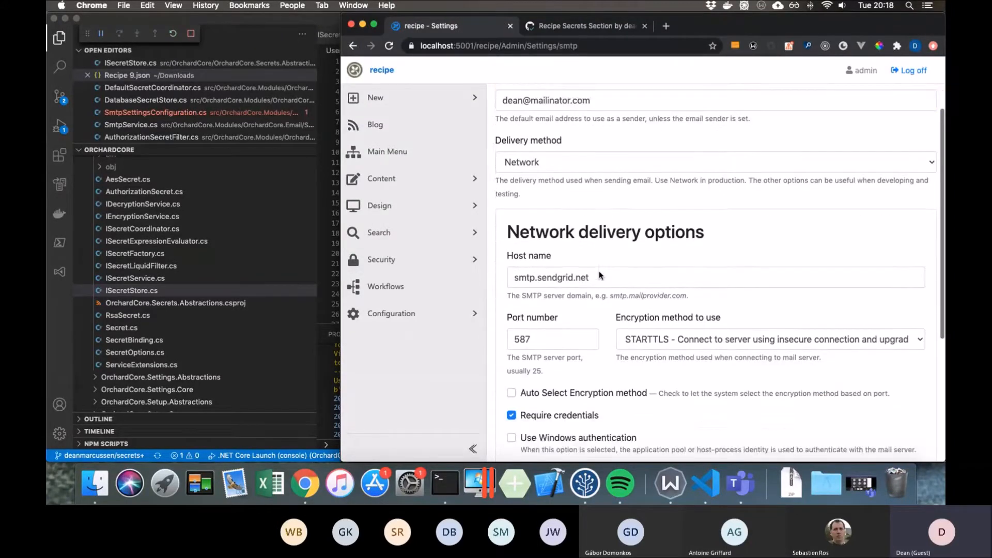
scroll(599, 275, down, 1)
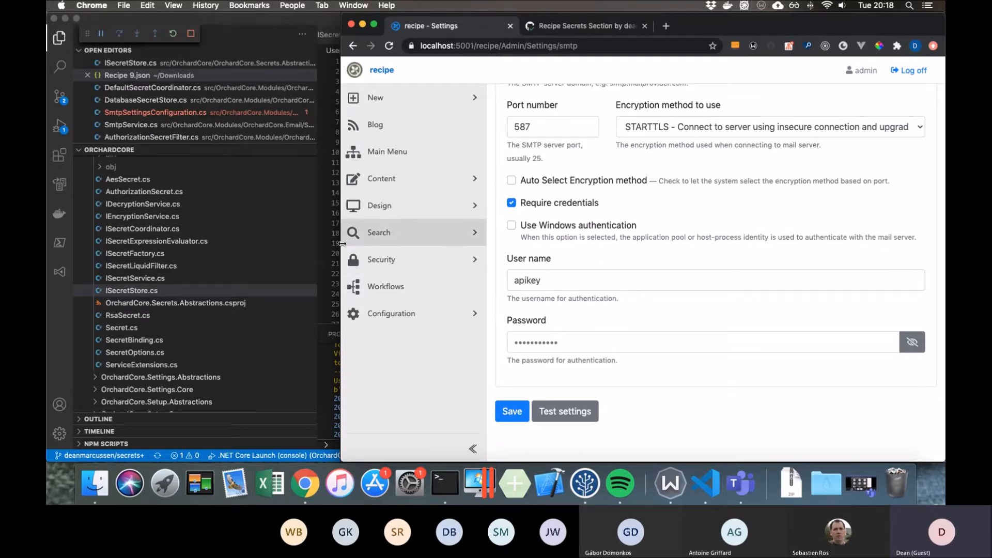
drag(341, 243, 227, 241)
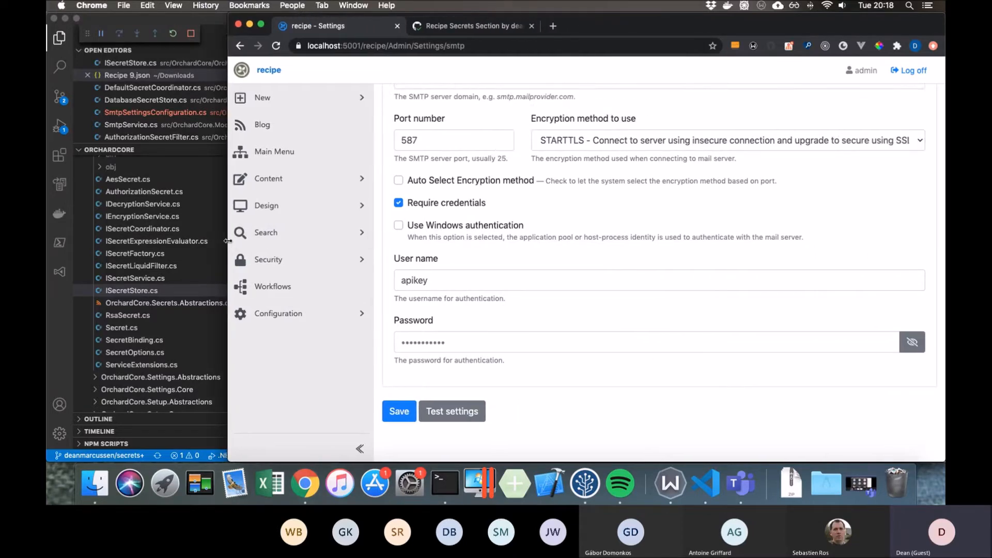
- Open the smtp_password secret binding for editing from the site's Secrets configuration
click(362, 312)
scroll(364, 249, down, 2)
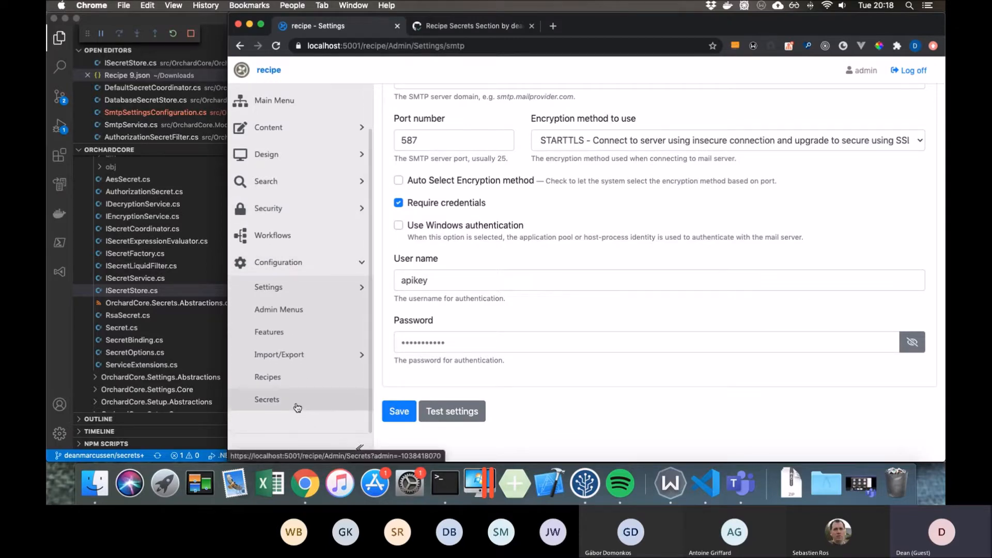
click(297, 408)
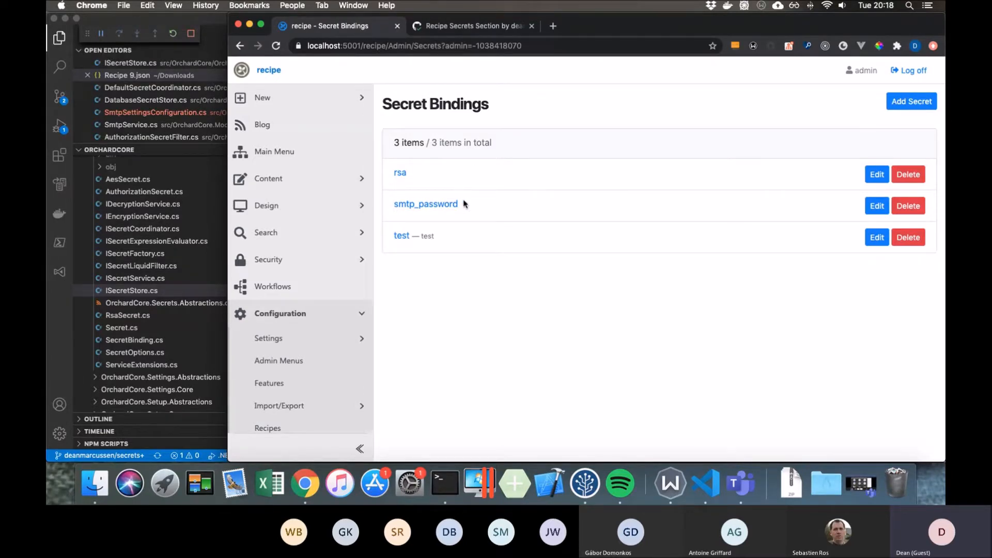
drag(468, 212, 398, 206)
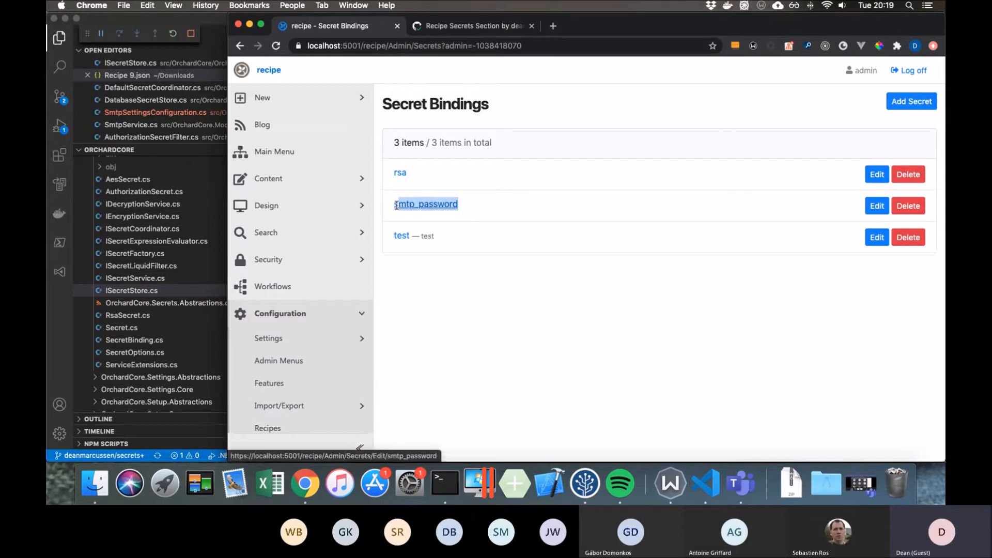
click(882, 213)
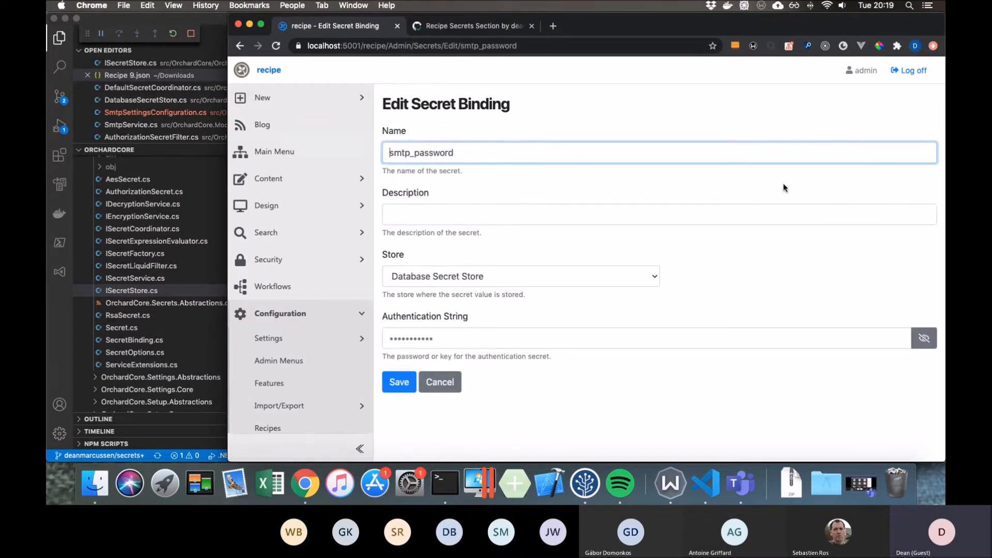
- Examine the binding's available secret stores, its name and its authentication string field
click(639, 278)
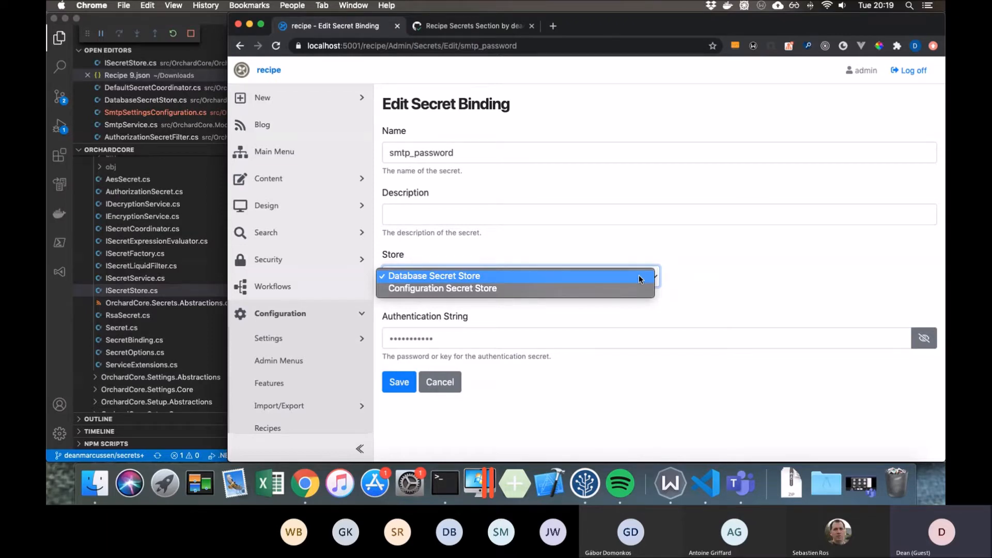
click(681, 279)
click(472, 152)
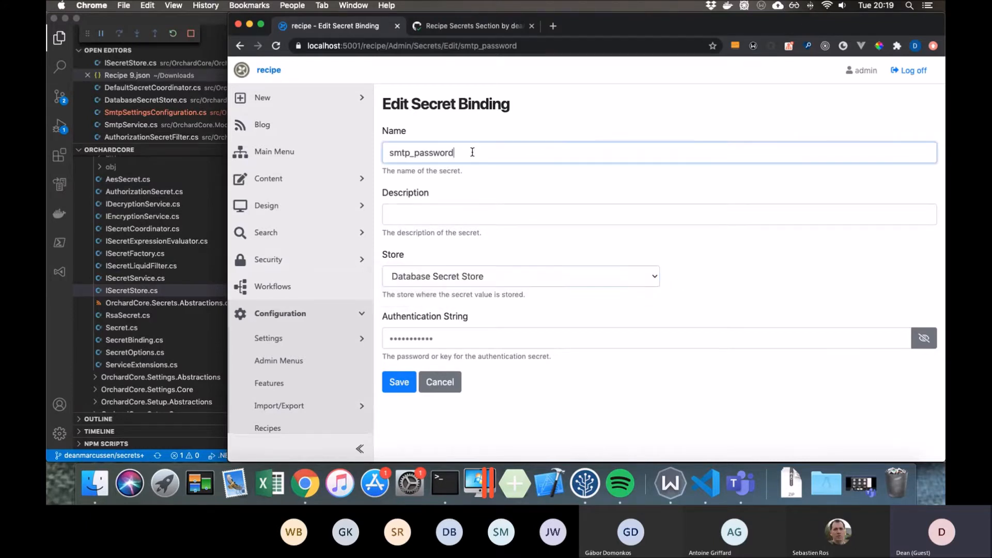
drag(473, 152, 441, 152)
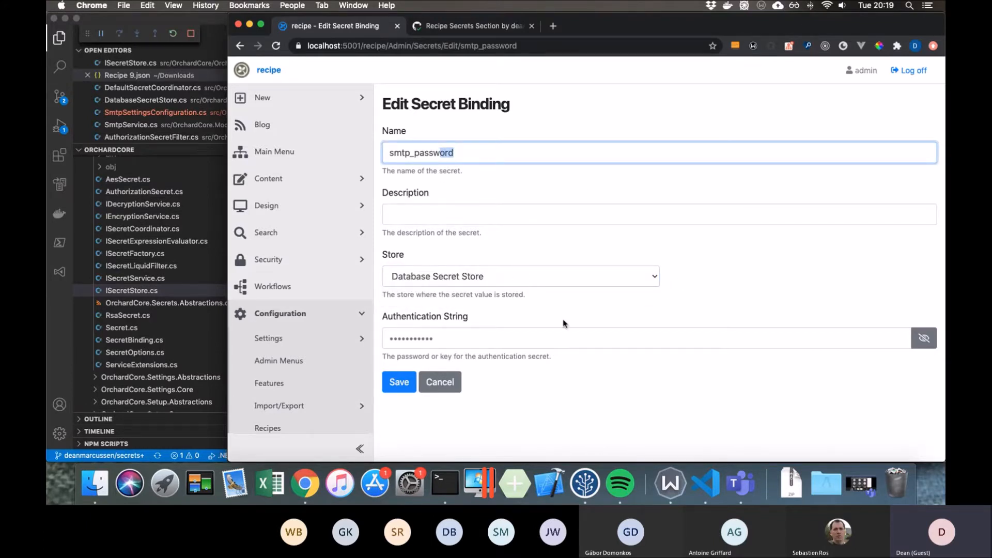
click(918, 341)
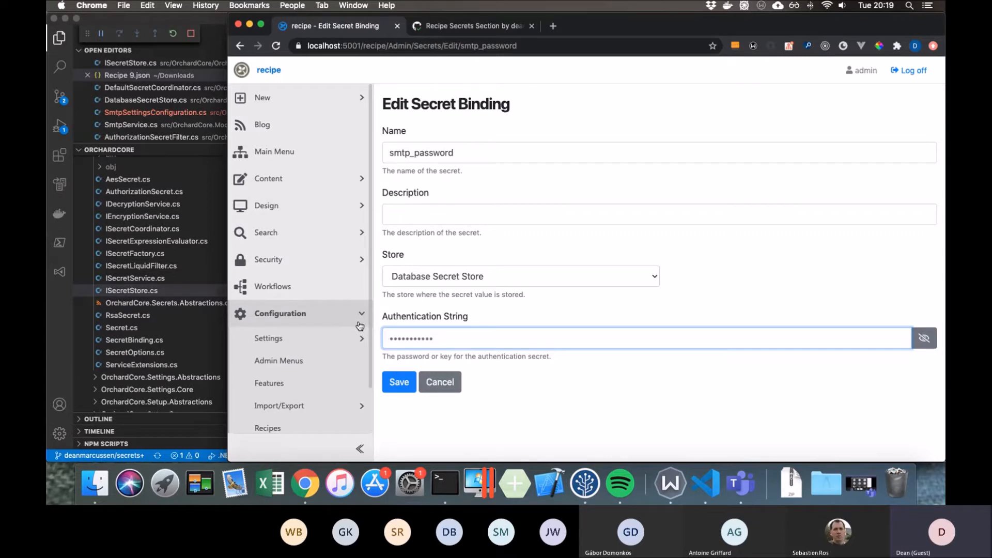
- Return to the SMTP settings and go to the authentication credentials
scroll(360, 326, down, 2)
click(353, 288)
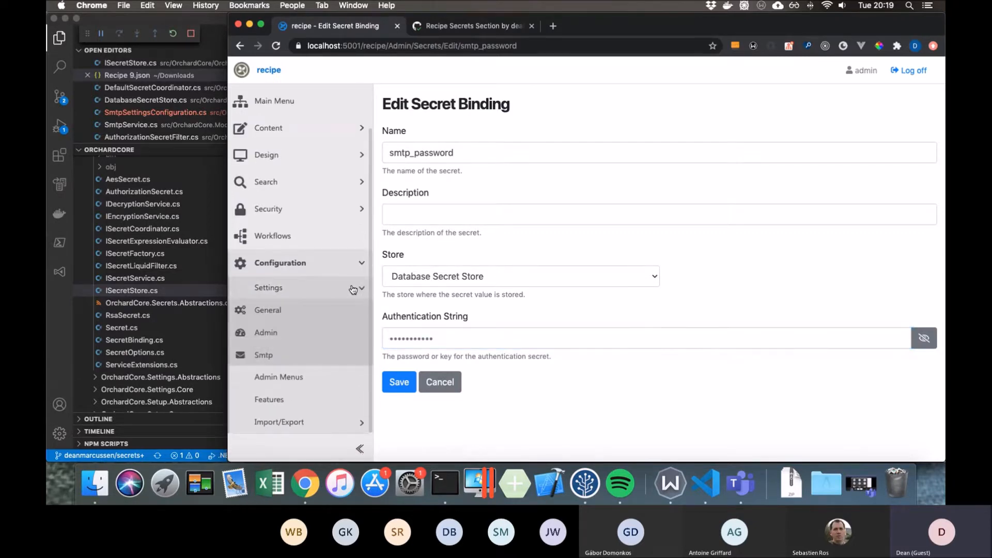
click(326, 358)
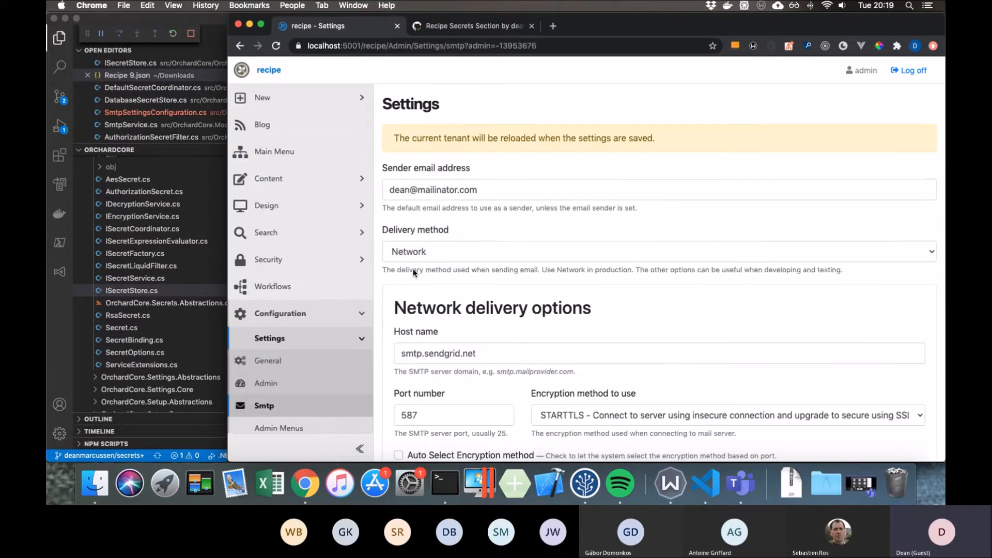
scroll(509, 276, down, 5)
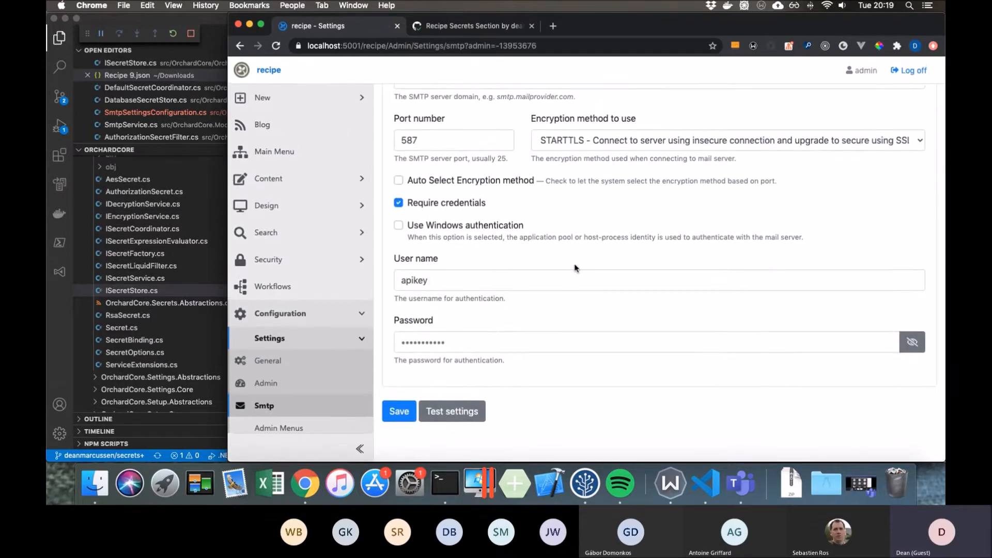
- Replace the SMTP password with the expression {{ "smtp_password" | auth_secret }} and save the settings
click(467, 341)
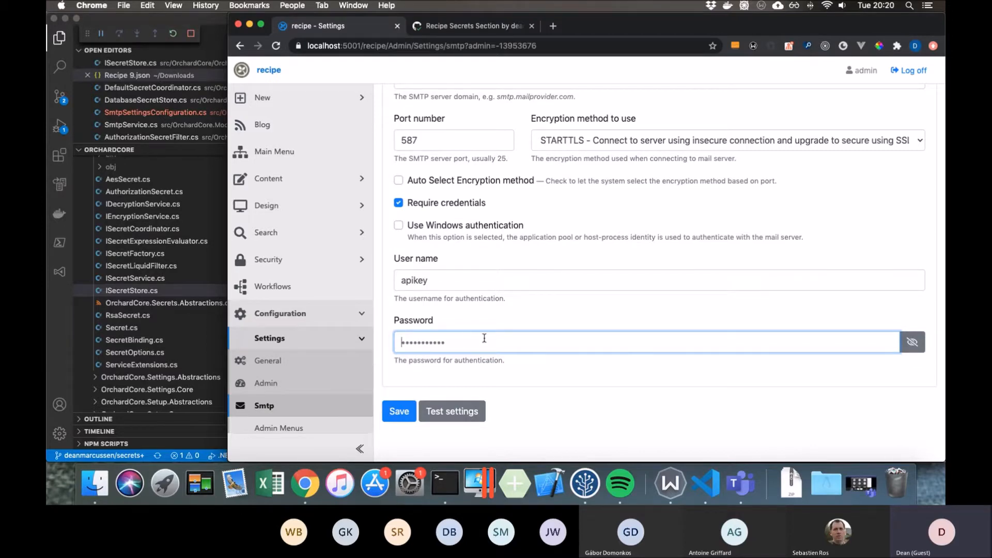
click(918, 345)
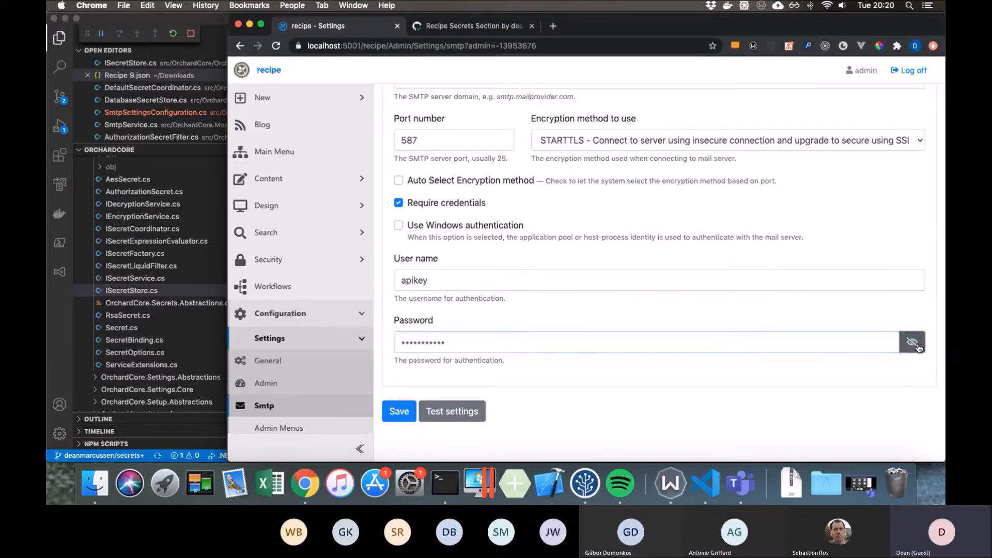
key(super+a)
text({{)
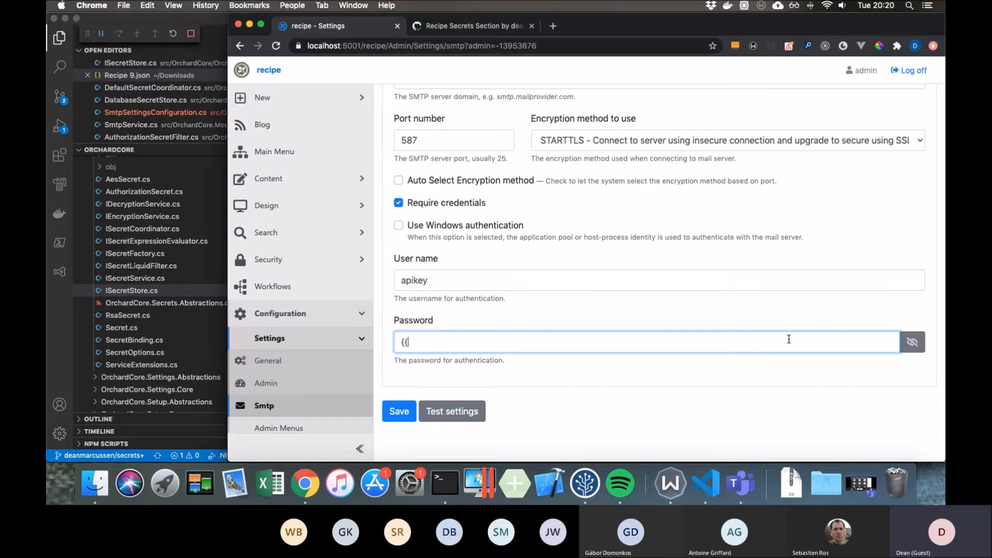
text( "smtp_password" | auth)
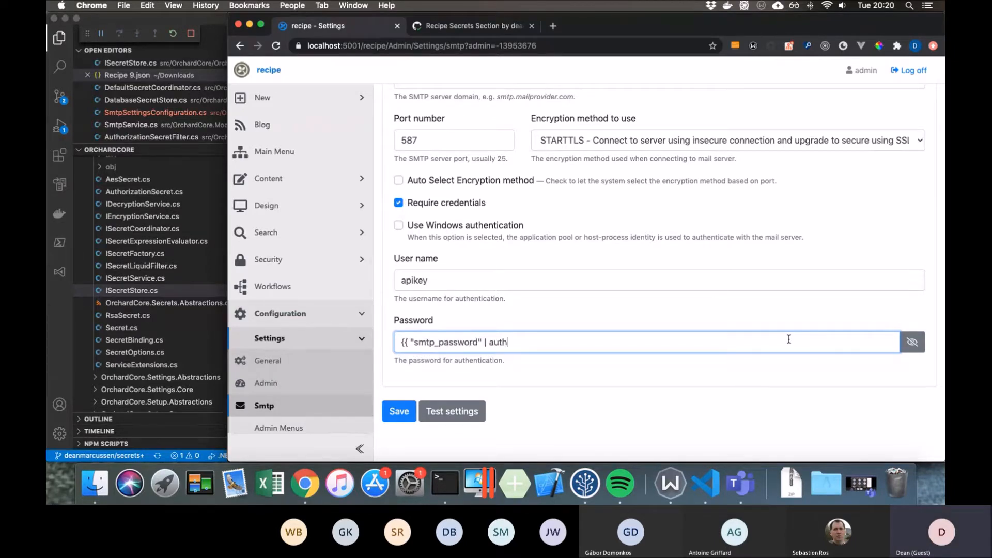
text(_secret }})
click(391, 420)
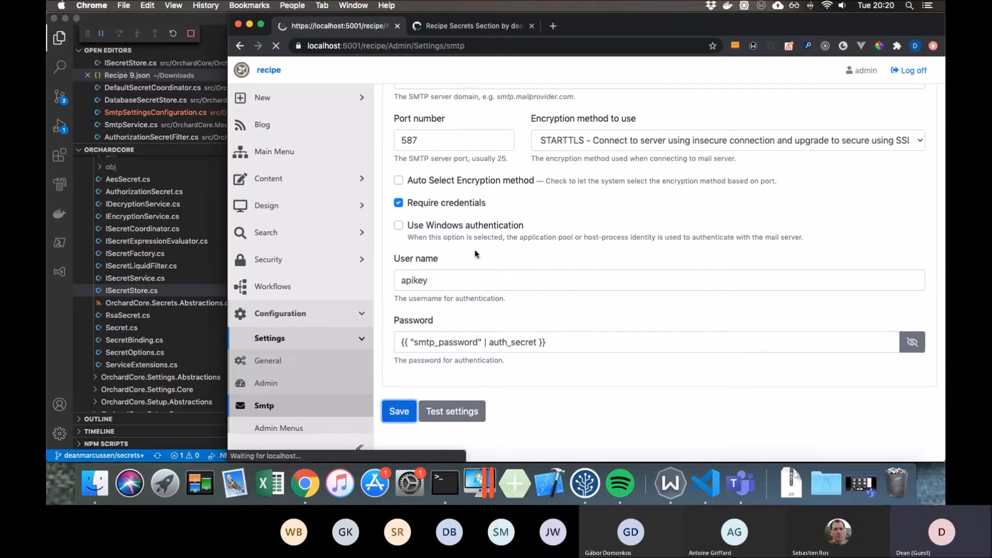
- Test the SMTP settings by sending an email with subject "test" to the recipient's email address
scroll(476, 253, down, 10)
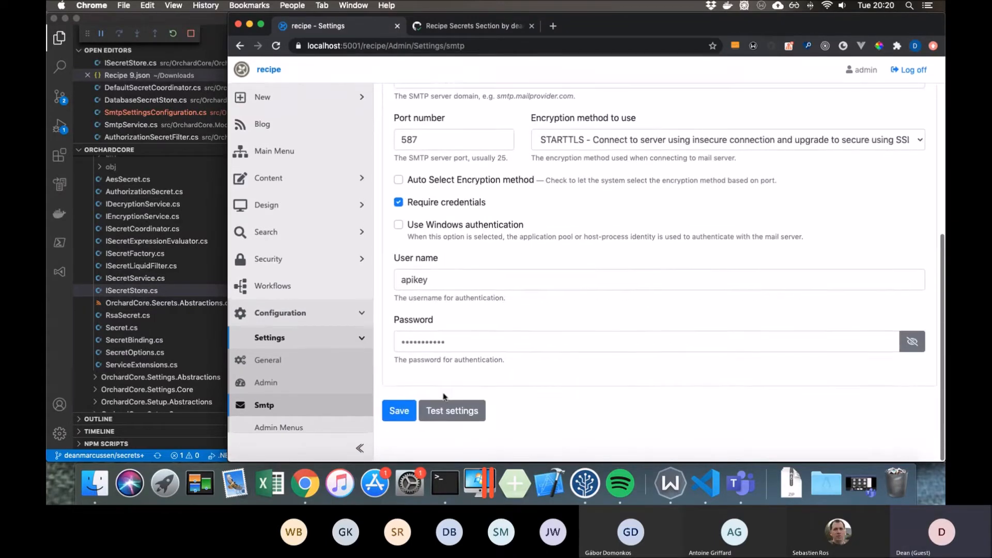
click(452, 411)
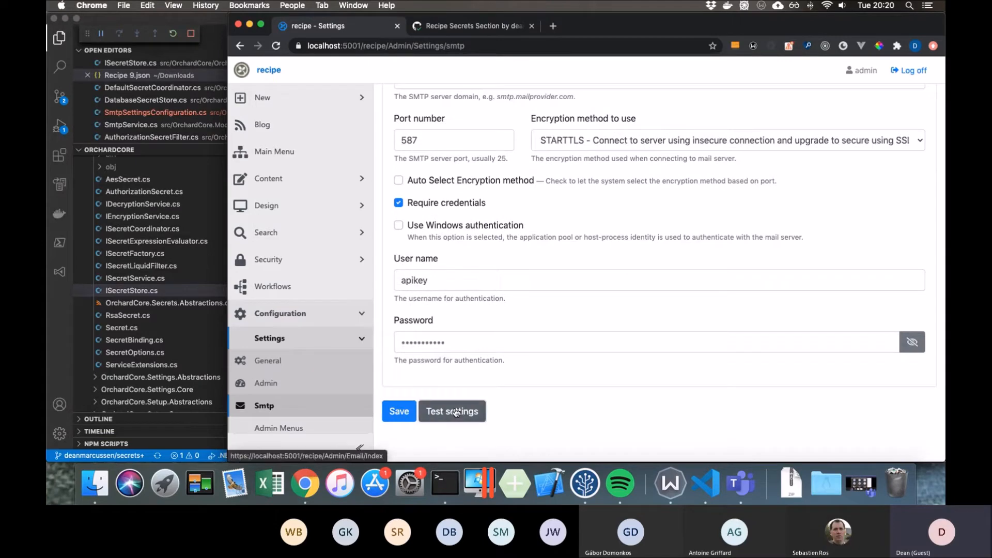
click(461, 158)
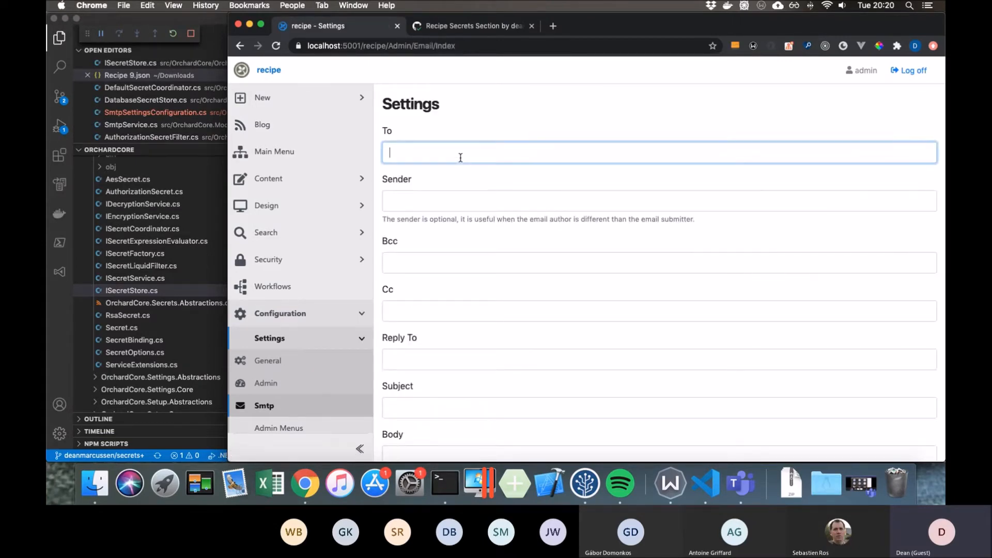
scroll(459, 226, down, 5)
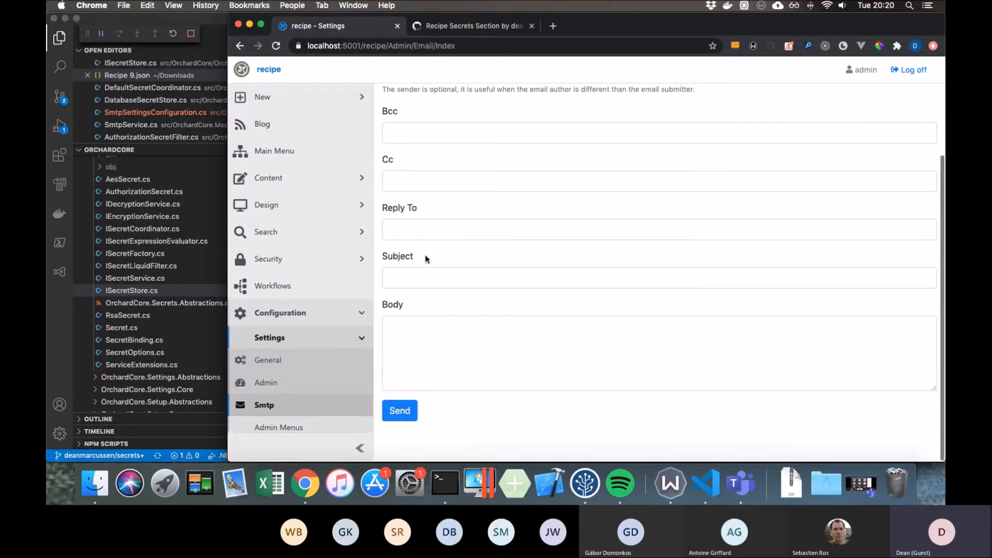
click(421, 278)
text(test)
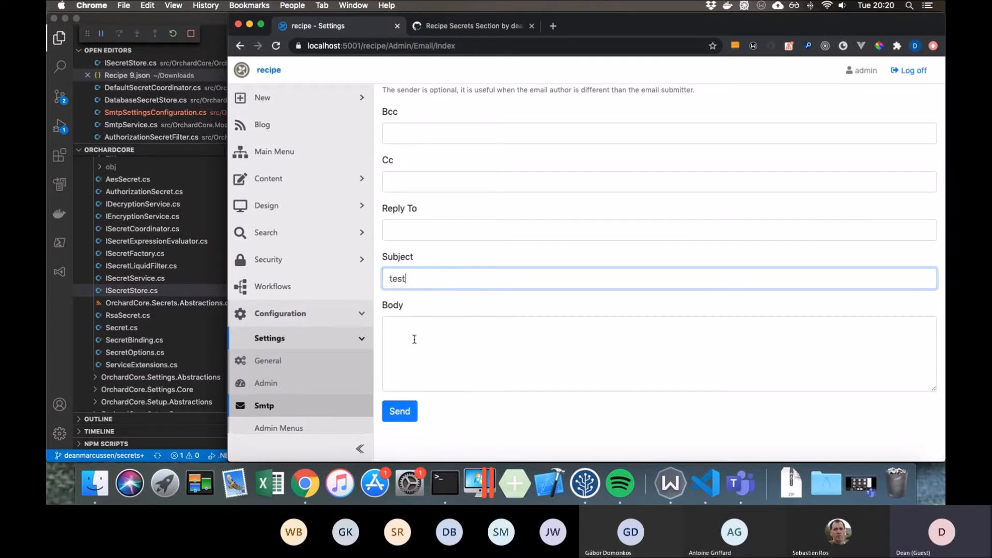
click(412, 415)
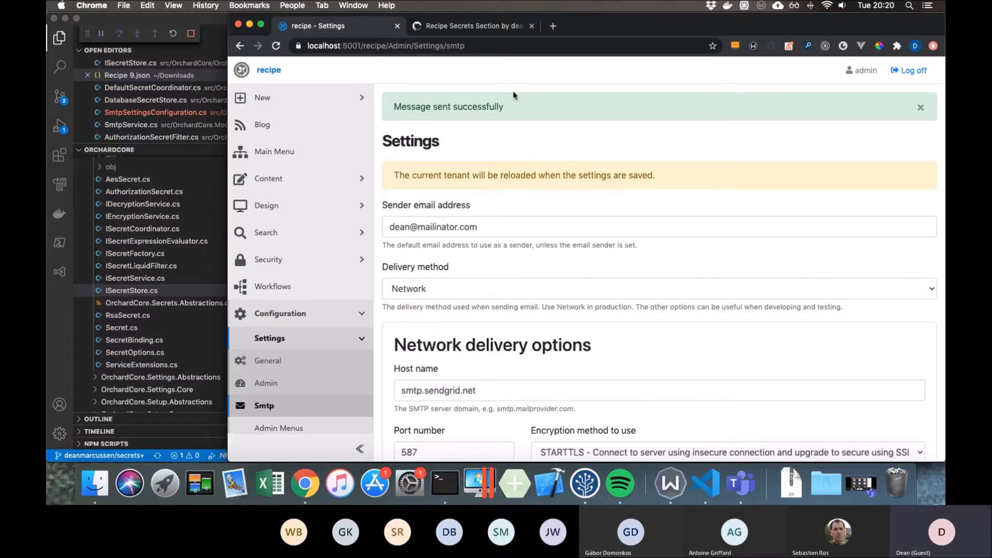
drag(505, 104, 432, 103)
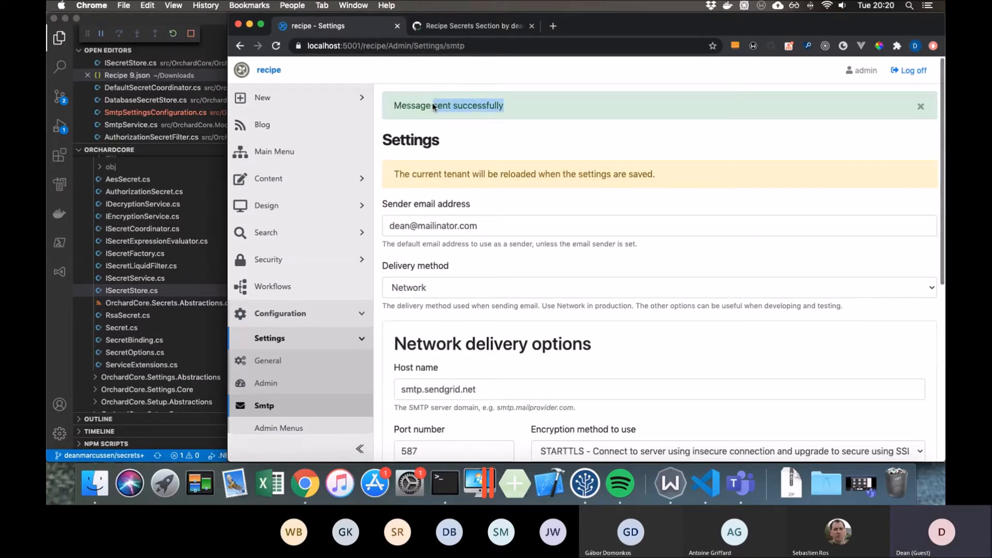
- Check the SMTP credentials again, and reopen the smtp_password secret binding to review its store
scroll(549, 301, down, 2)
scroll(549, 302, down, 5)
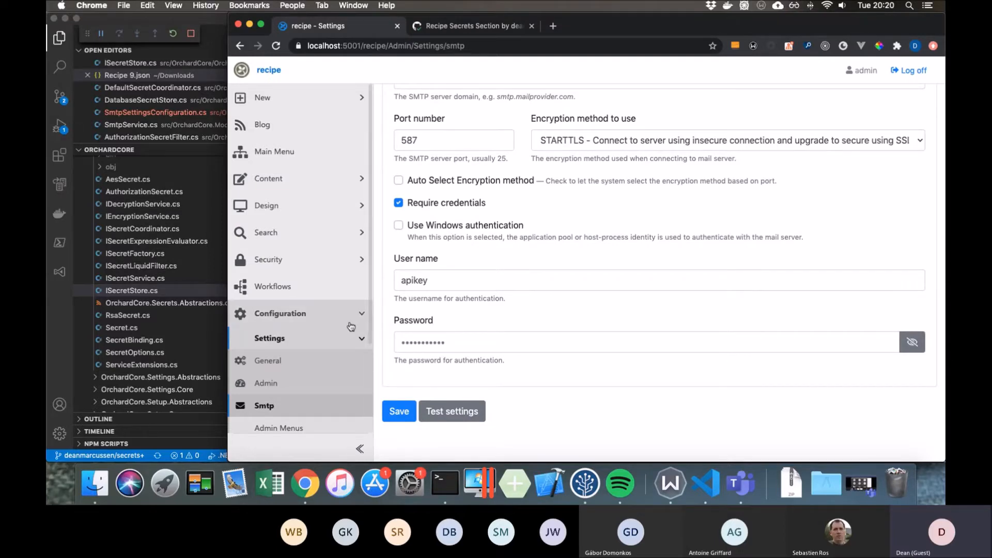
scroll(326, 372, down, 3)
click(311, 406)
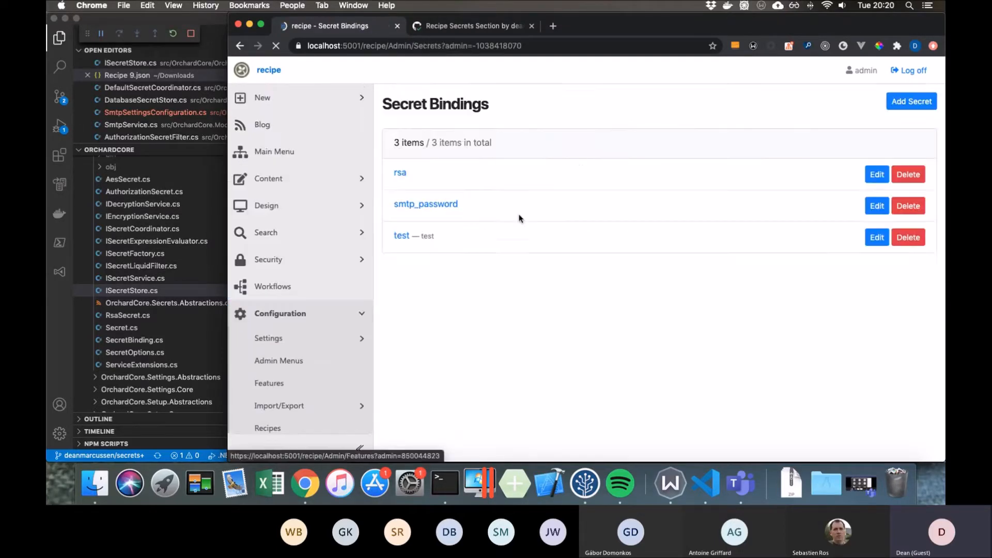
click(877, 207)
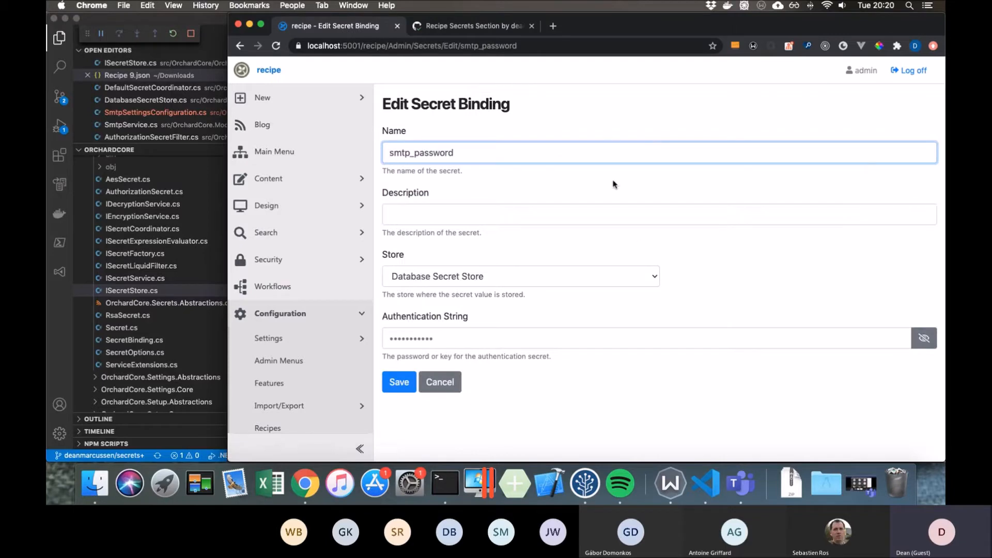
click(689, 282)
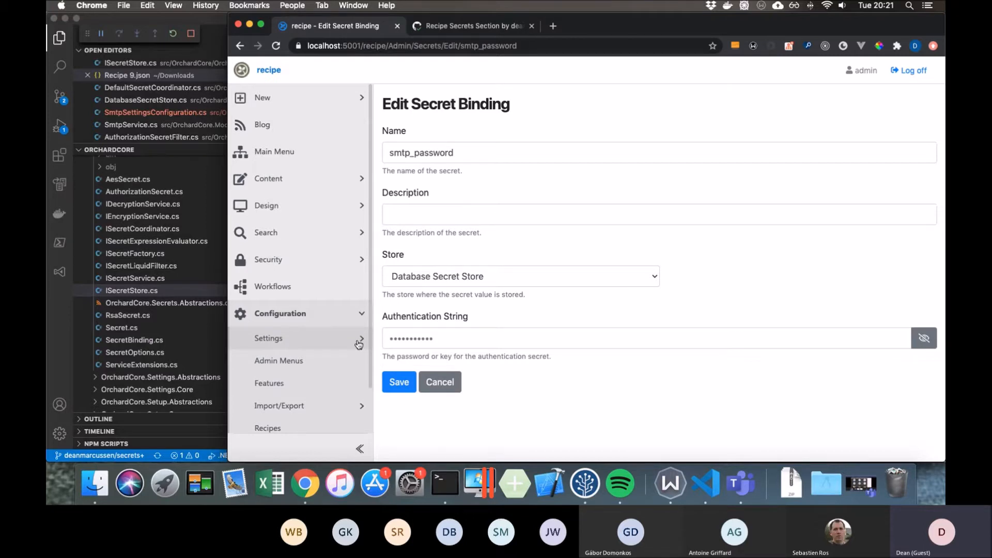
- Return to the secret bindings list, review the Authorization Secret and Rsa Secret types available for a new secret, and cancel adding one
scroll(355, 346, down, 1)
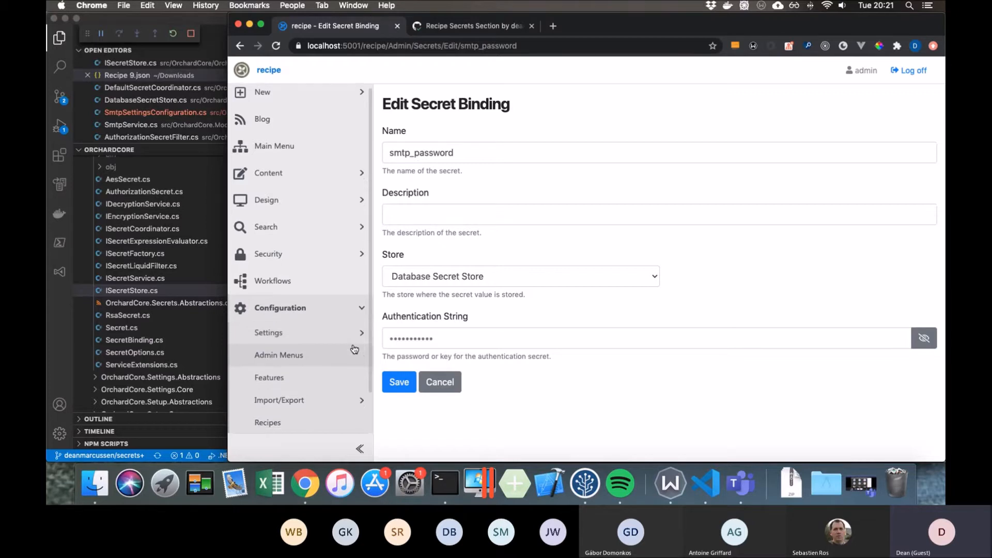
scroll(354, 344, down, 3)
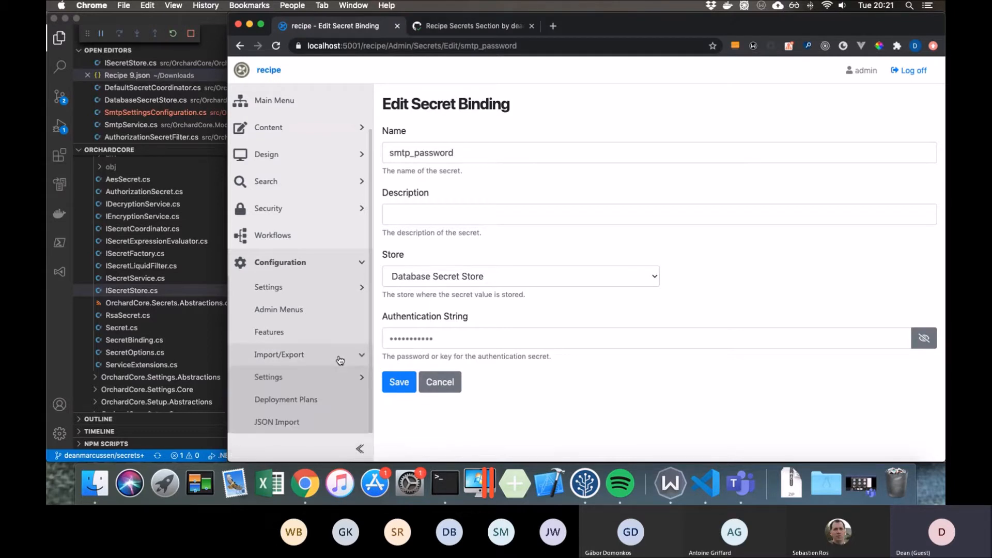
scroll(340, 360, down, 3)
click(279, 402)
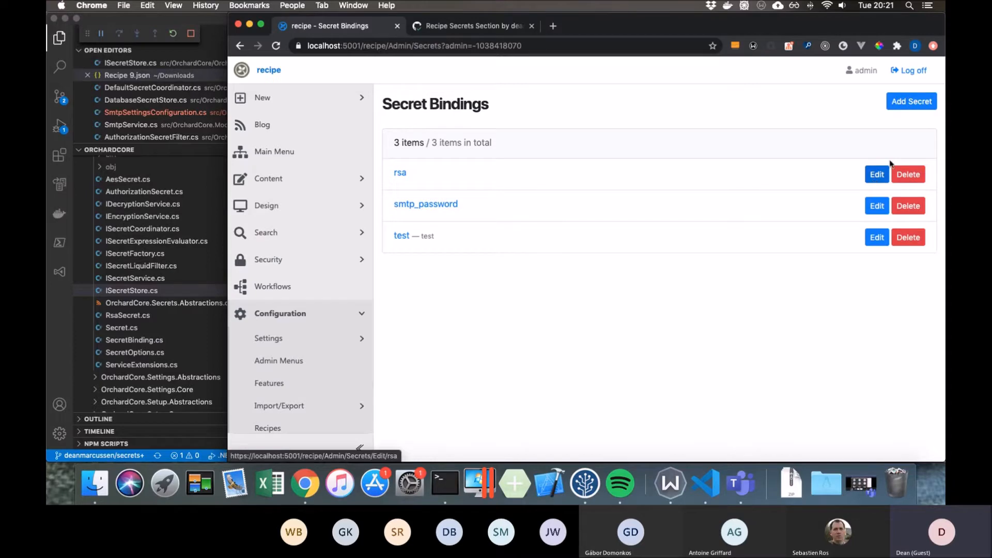
click(911, 101)
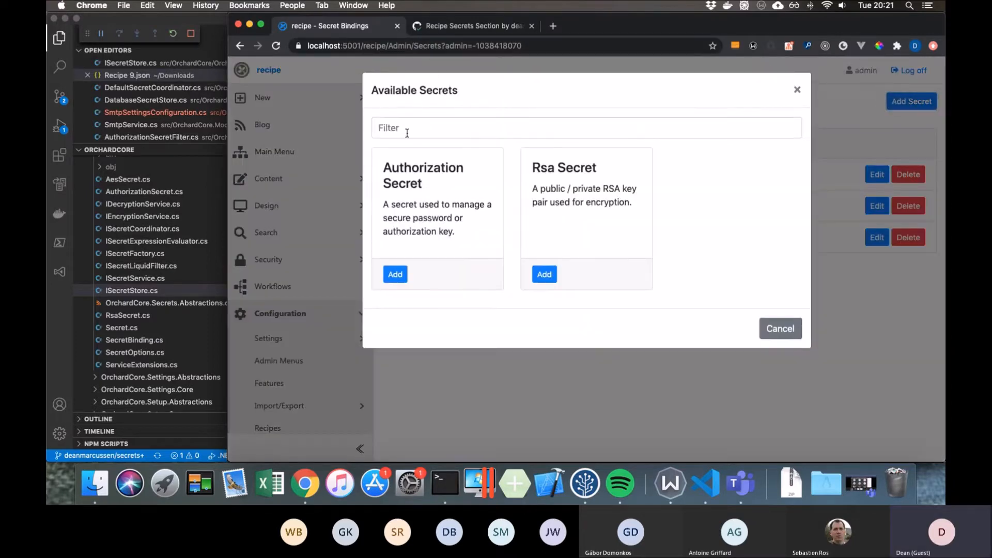
drag(428, 189, 388, 171)
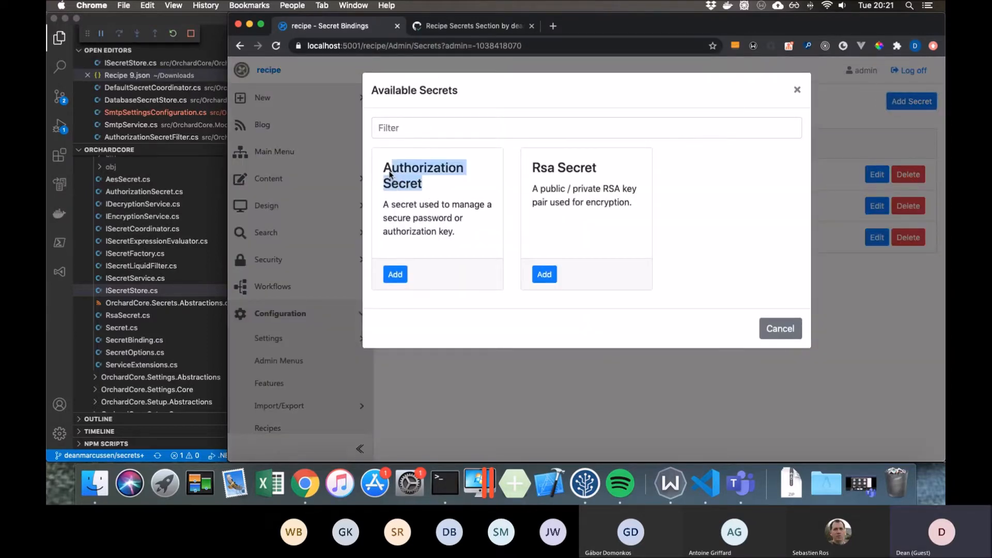
drag(534, 169, 602, 166)
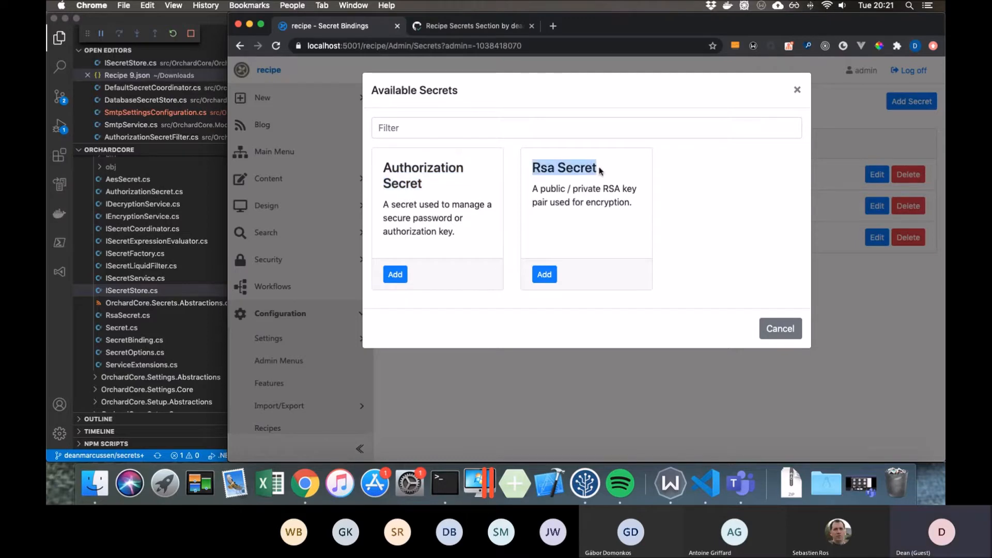
click(611, 170)
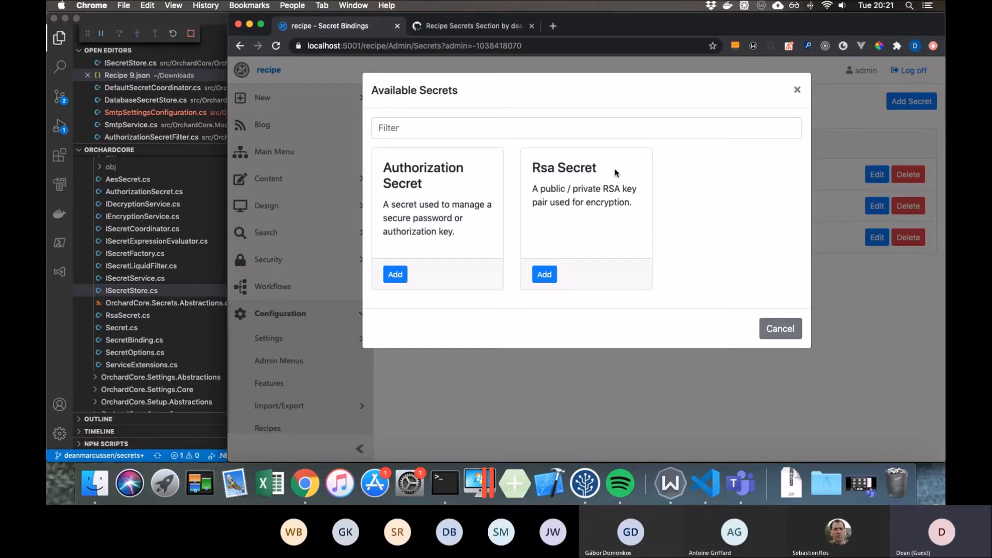
drag(606, 172, 581, 171)
click(790, 334)
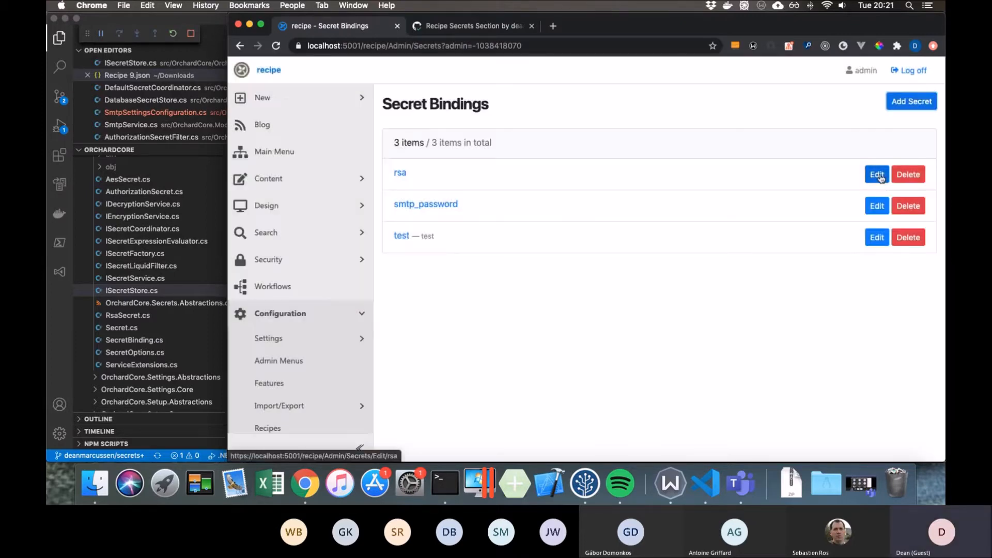
- Open the rsa secret binding and examine its store, public key and private key
click(877, 174)
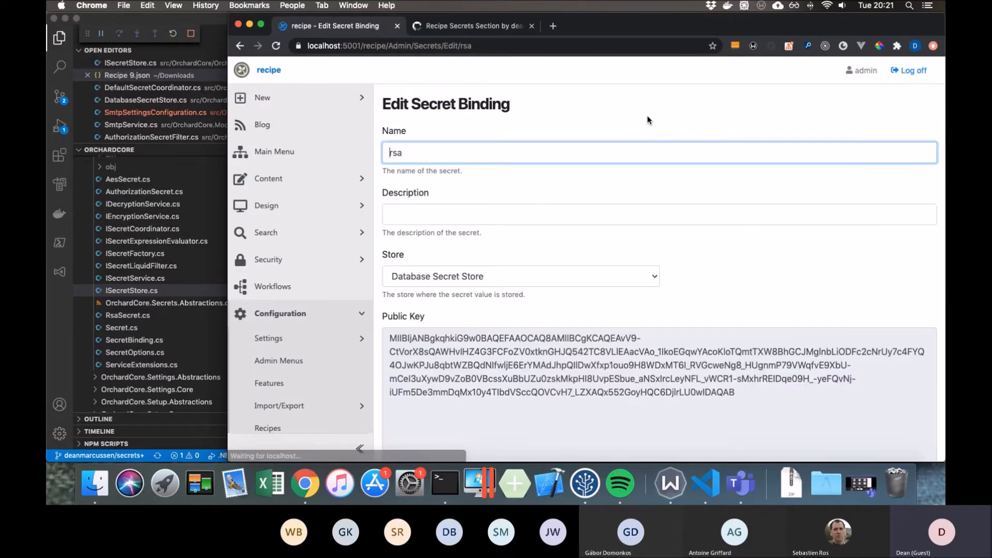
scroll(665, 178, down, 4)
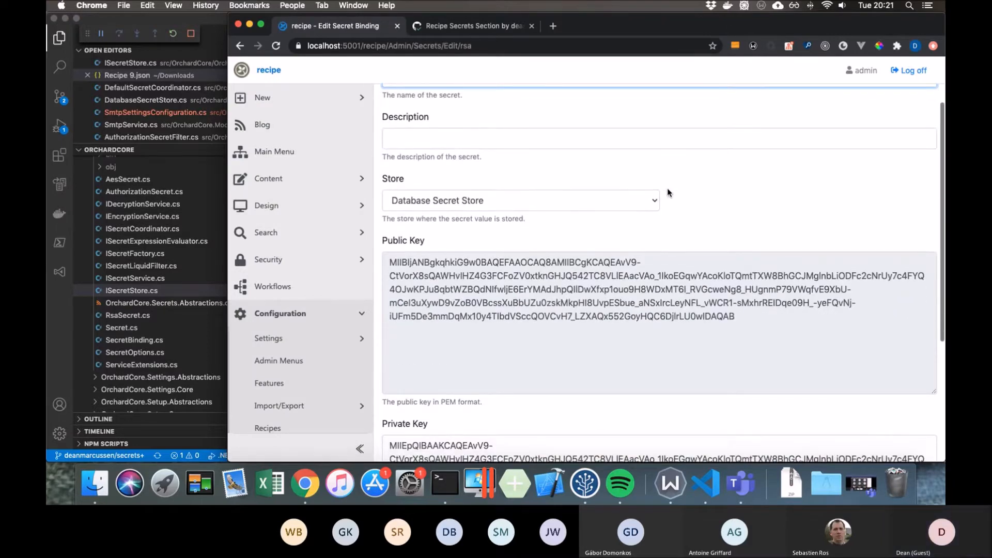
scroll(668, 188, down, 3)
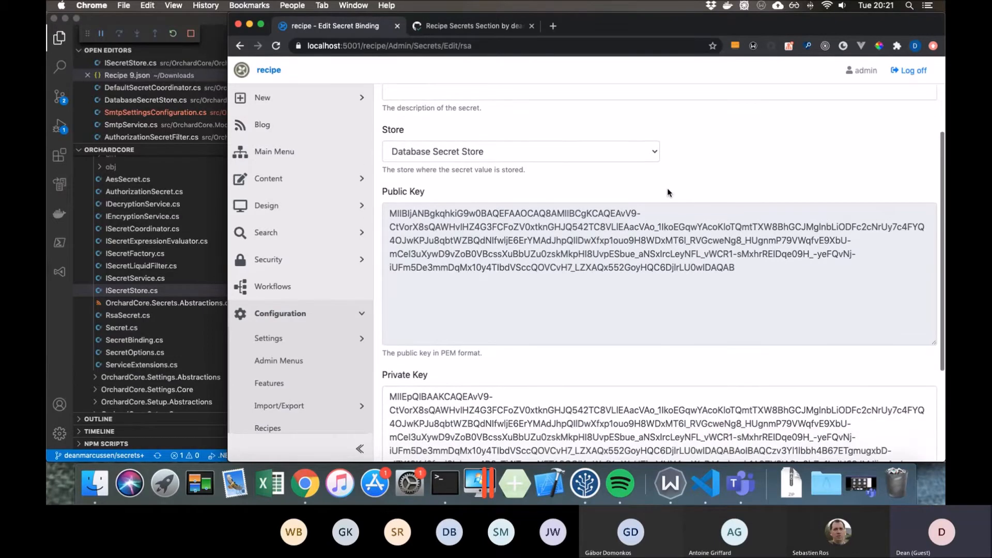
scroll(588, 344, down, 4)
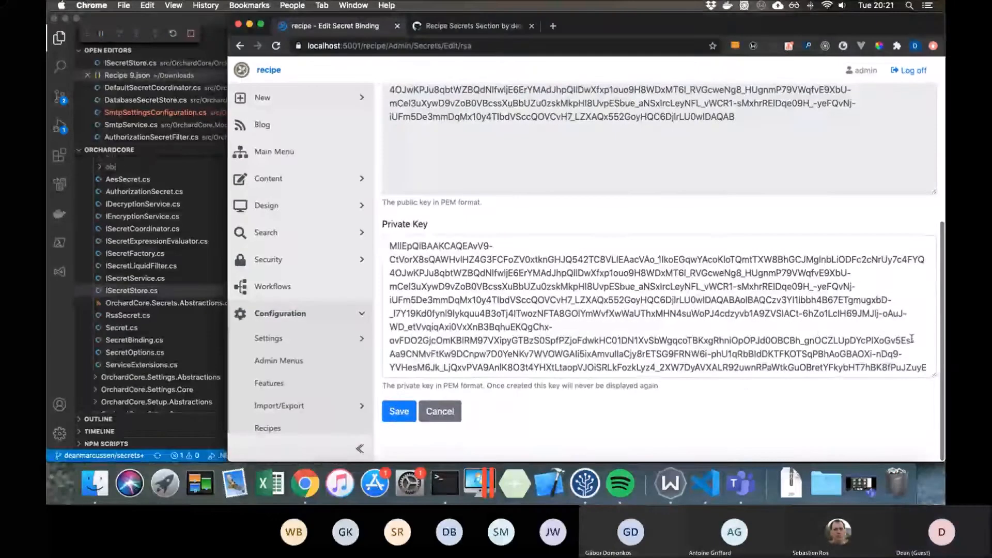
scroll(793, 328, up, 2)
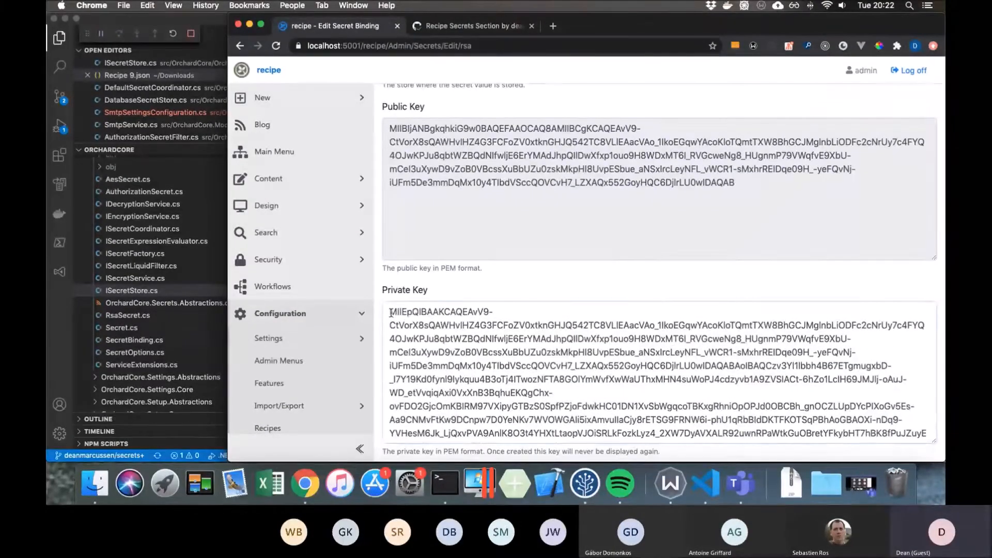
drag(390, 311, 553, 392)
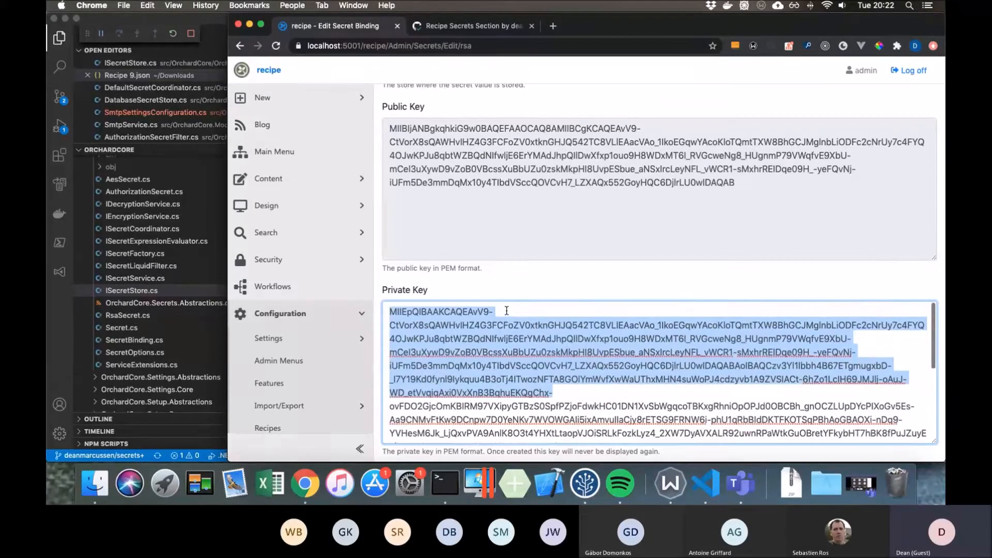
scroll(522, 269, up, 1)
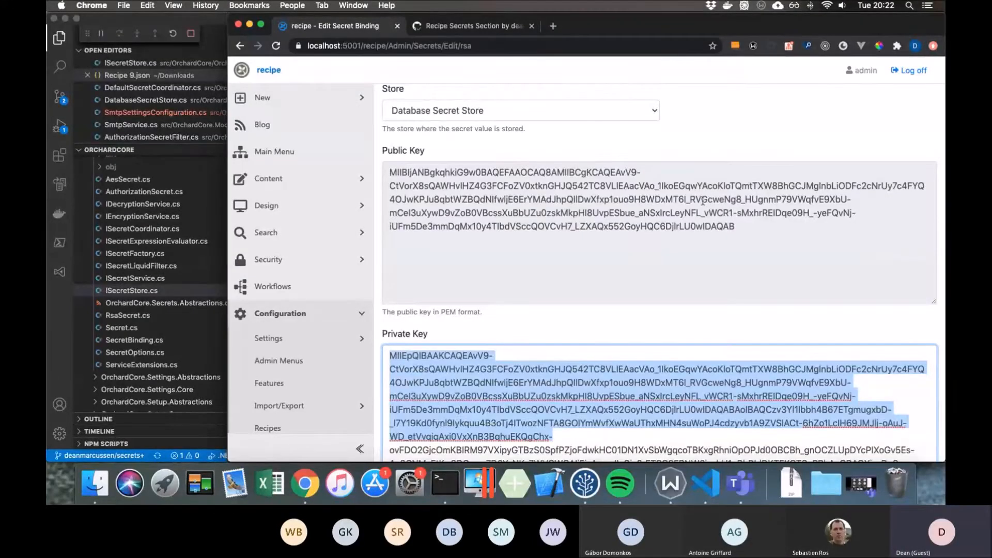
drag(739, 227, 385, 174)
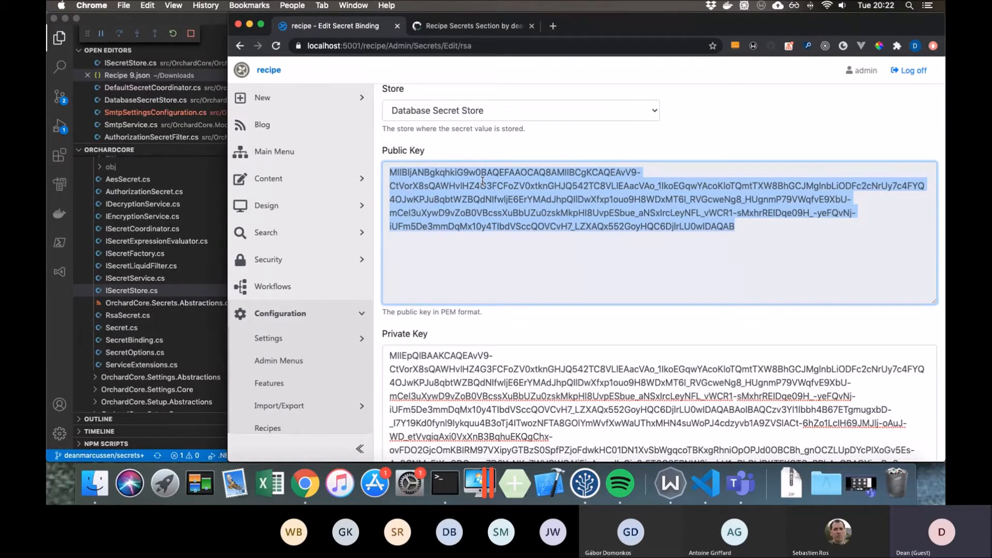
- Execute the Secrets RSA deployment plan with the File Download target and close the target selection
scroll(333, 209, down, 2)
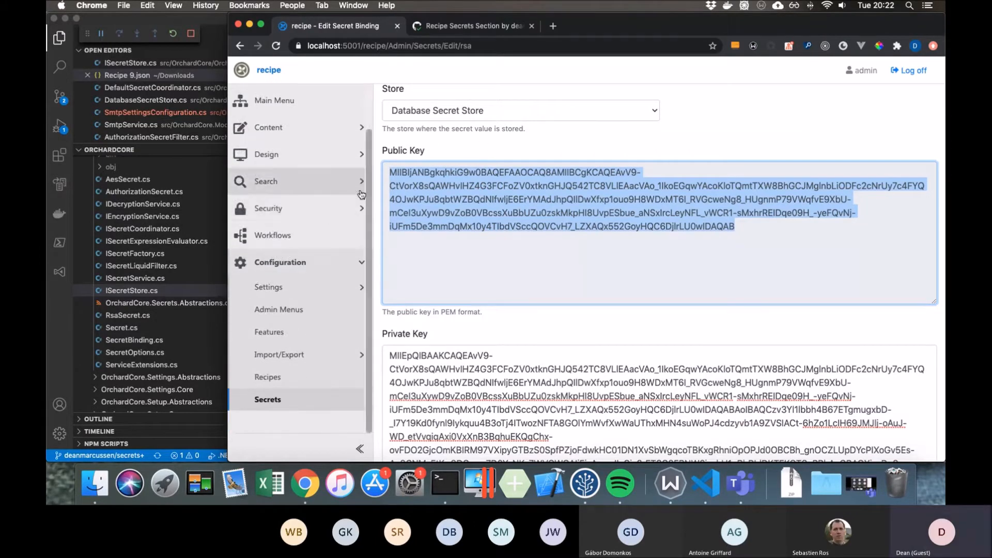
click(328, 354)
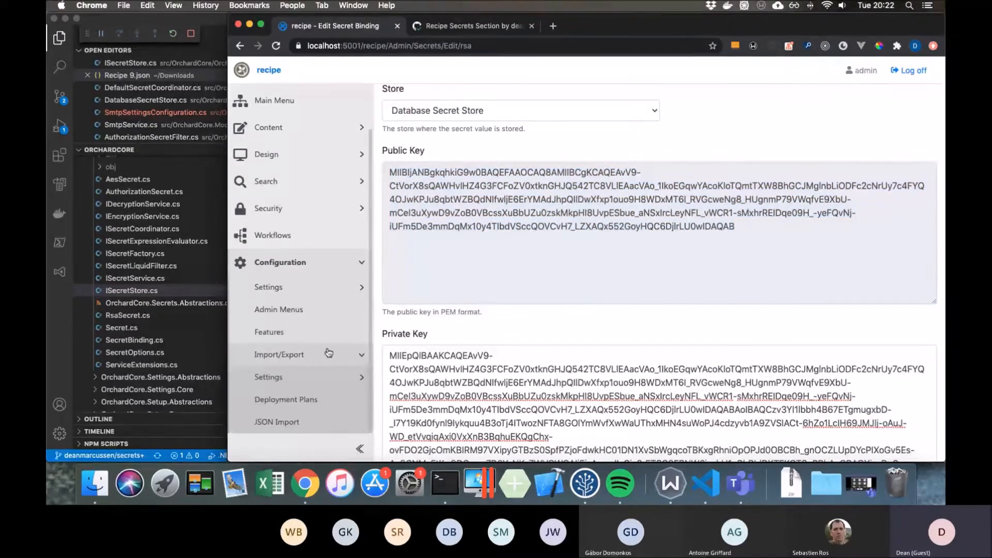
scroll(329, 354, down, 2)
click(301, 343)
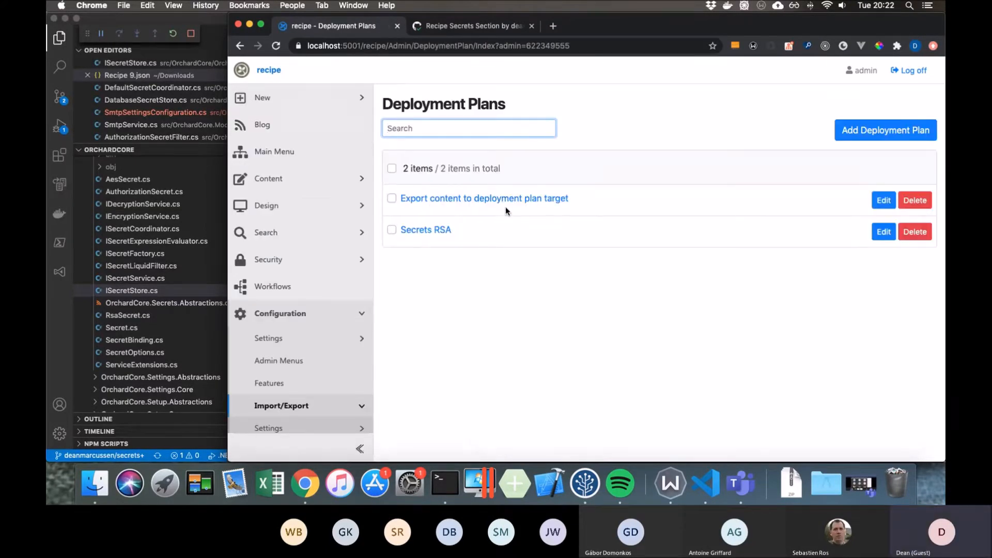
click(438, 231)
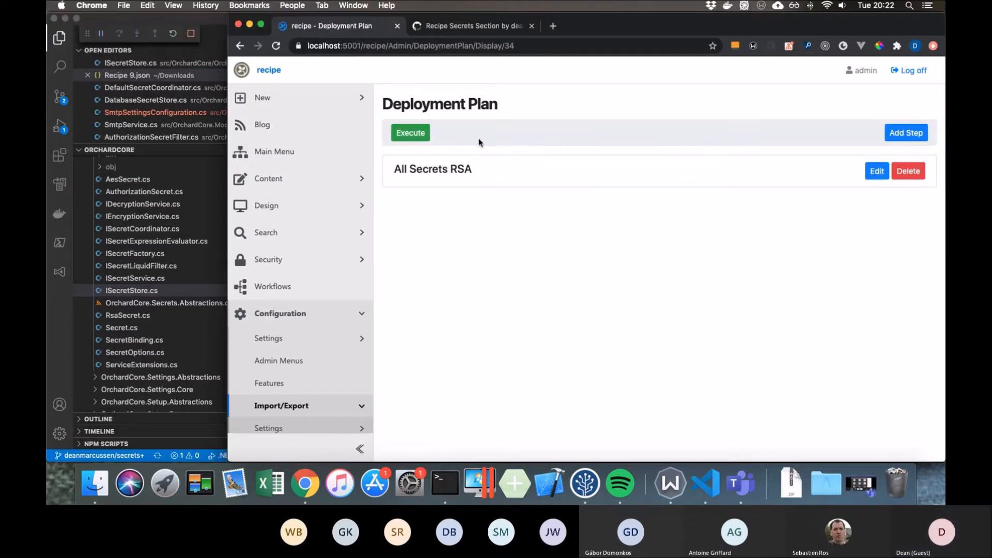
click(427, 136)
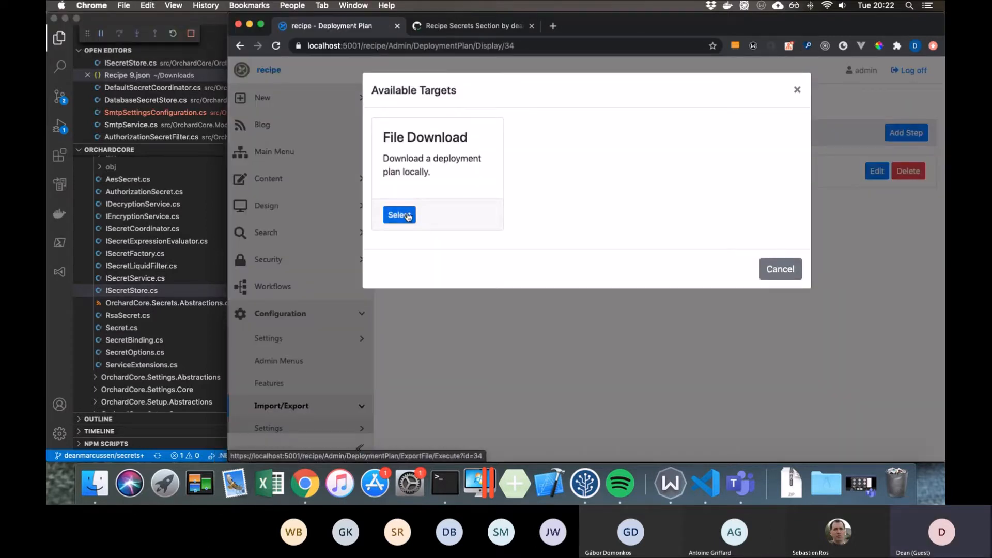
click(408, 216)
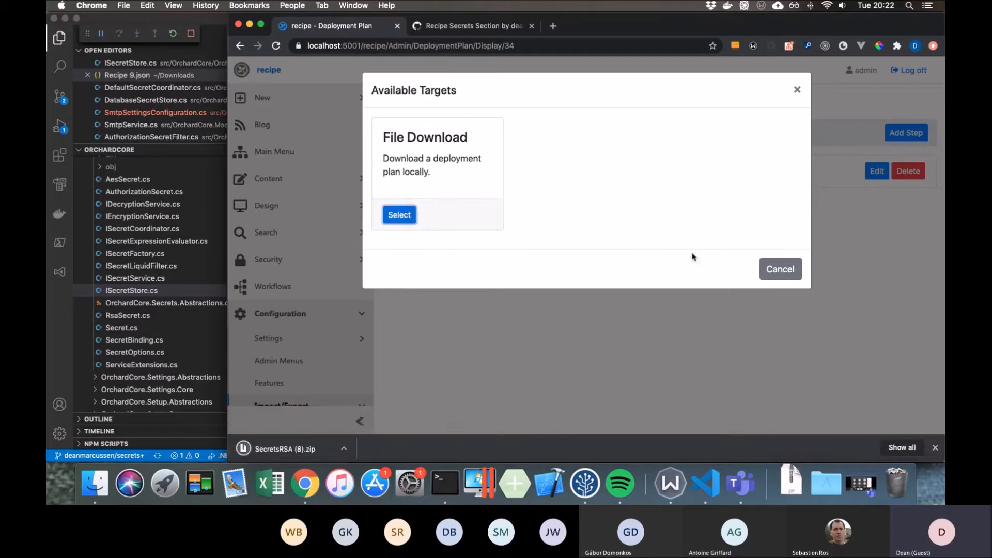
click(780, 269)
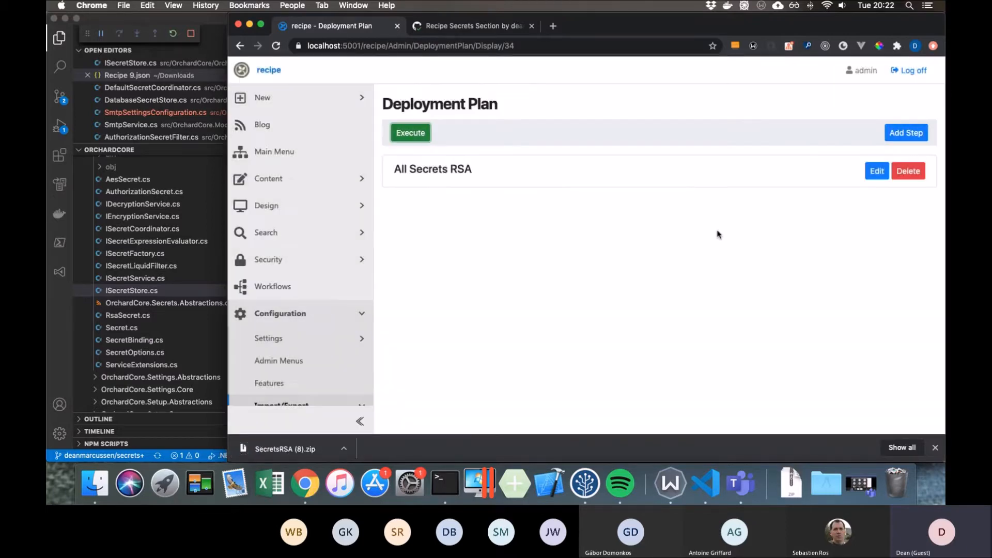
- Switch to Visual Studio Code, widen the editor area, and examine the encryptionKey property in Recipe 9.json
click(216, 21)
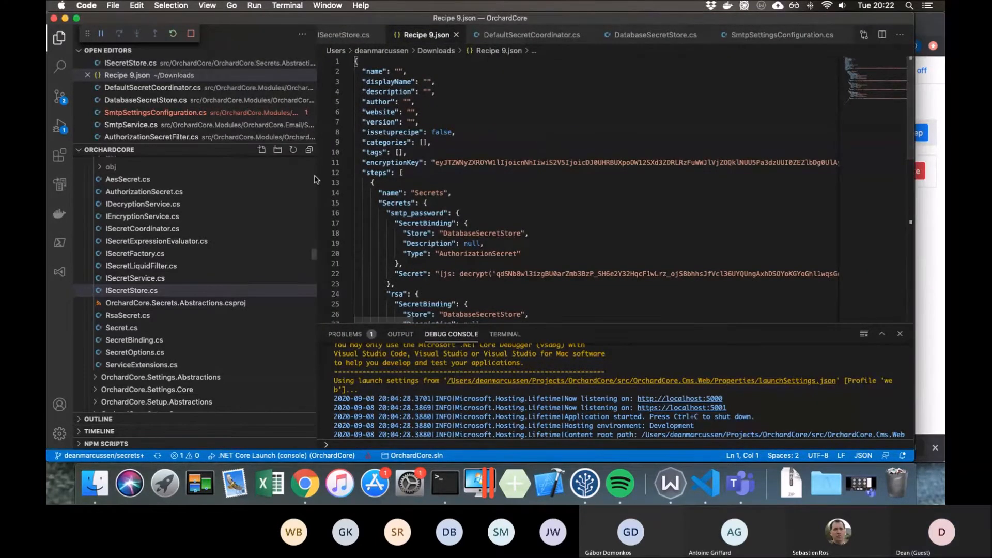
drag(317, 176, 171, 170)
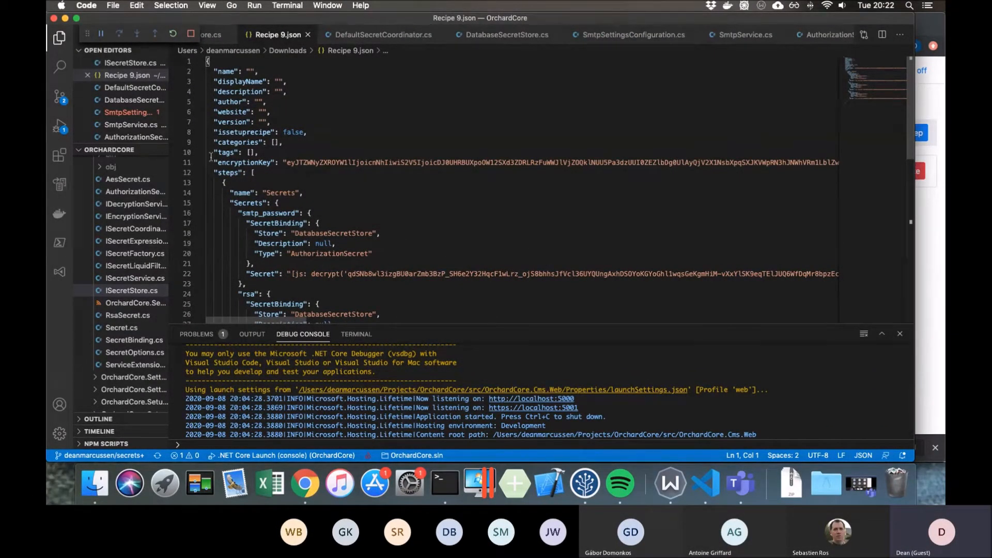
drag(215, 161, 337, 165)
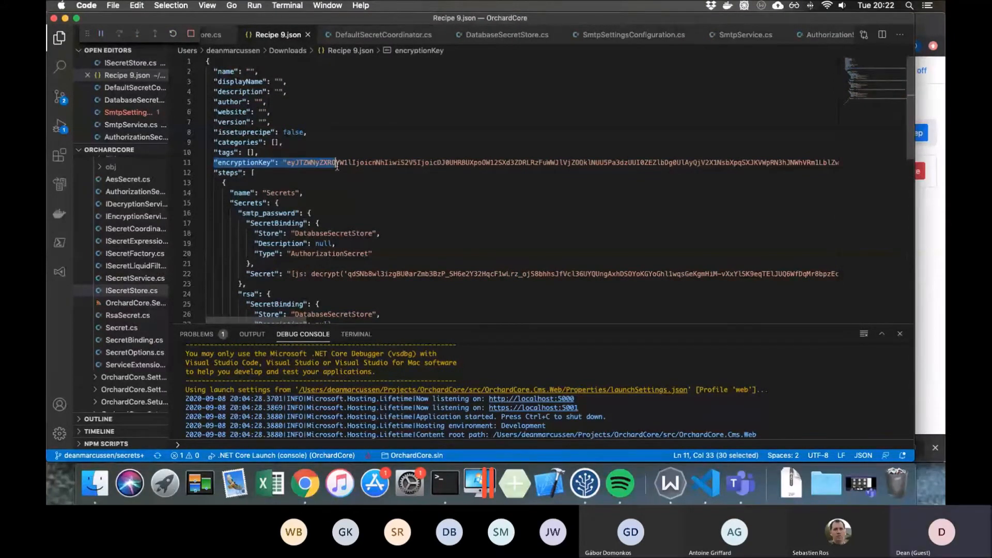
scroll(337, 166, down, 1)
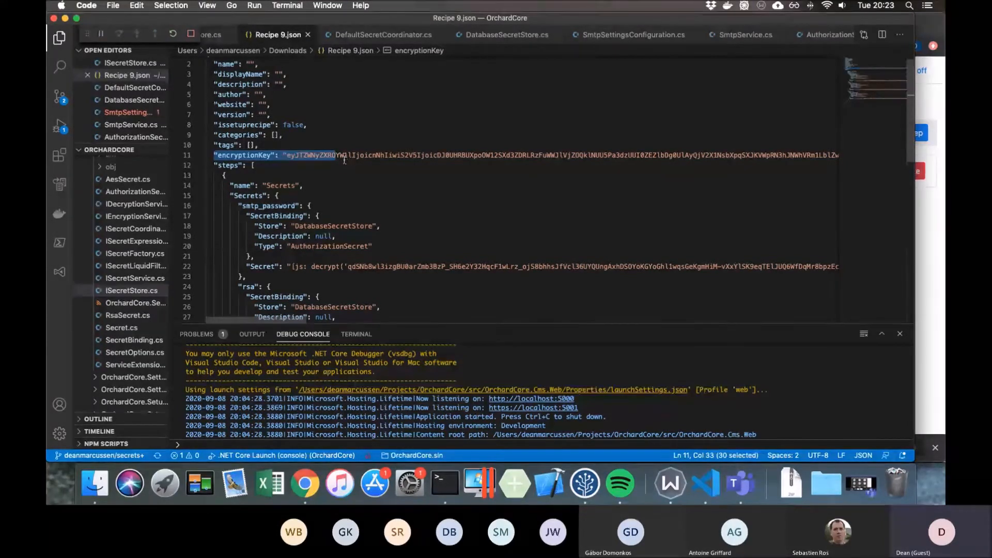
double_click(337, 155)
scroll(338, 155, left, 10)
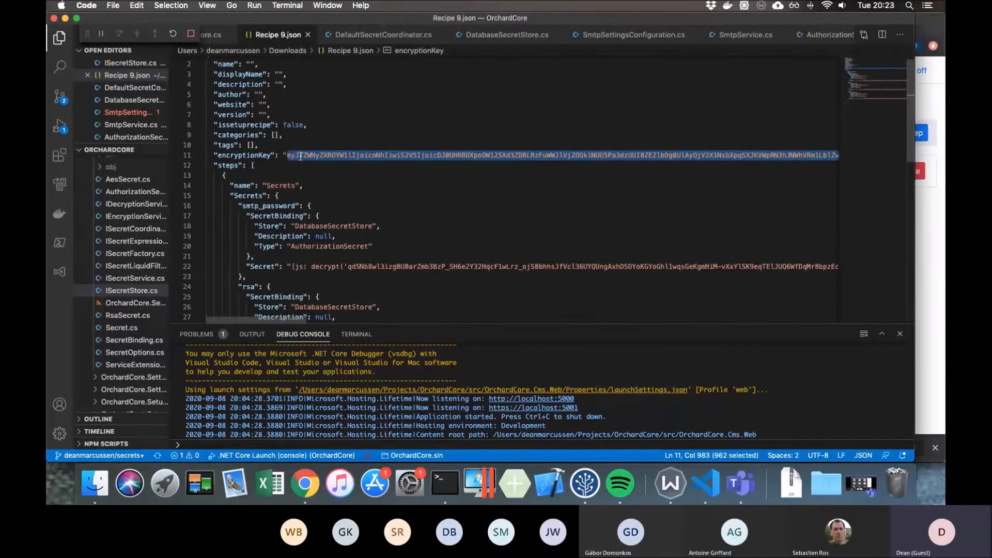
click(282, 155)
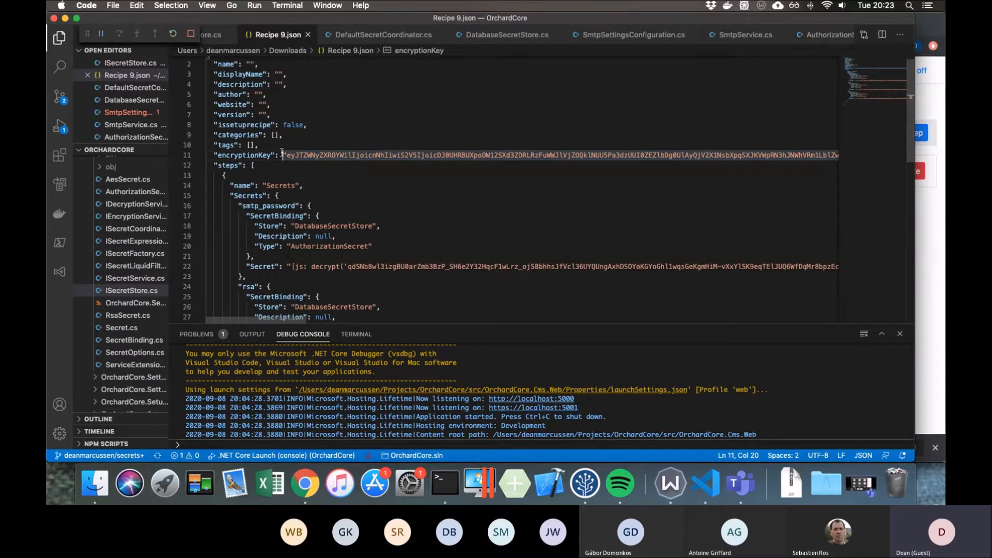
- Examine the smtp_password entry in the recipe's Secrets step, including its store, type and decrypt expression
scroll(312, 166, down, 5)
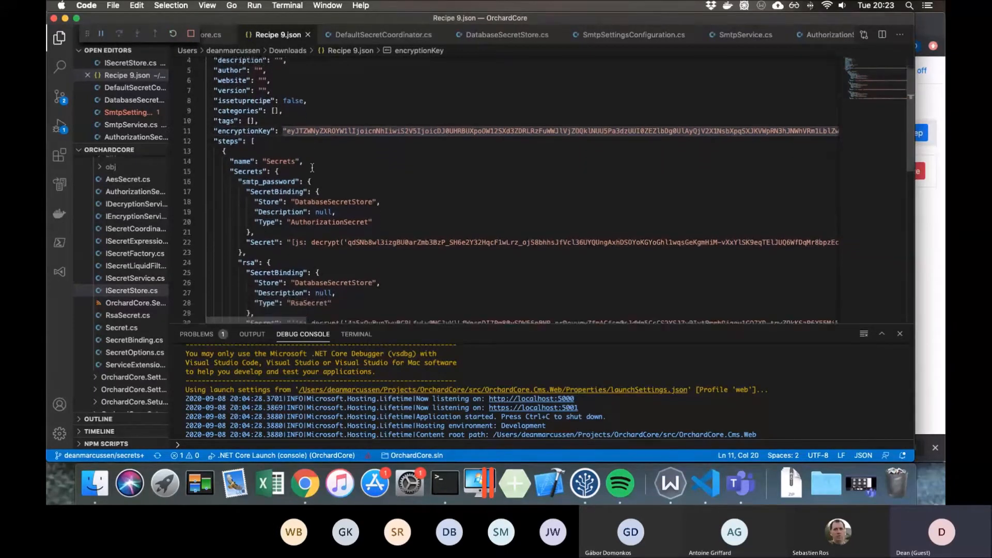
scroll(312, 167, down, 1)
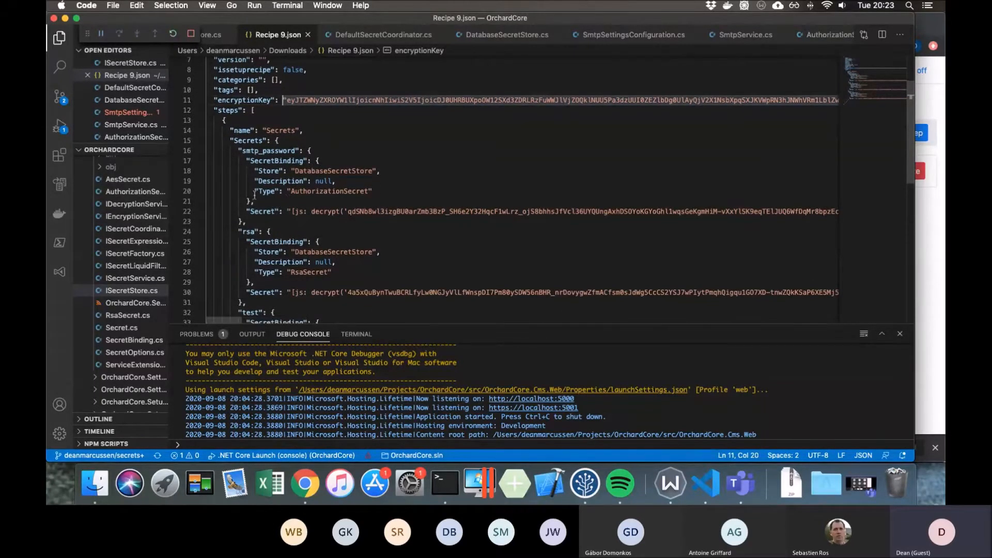
double_click(252, 151)
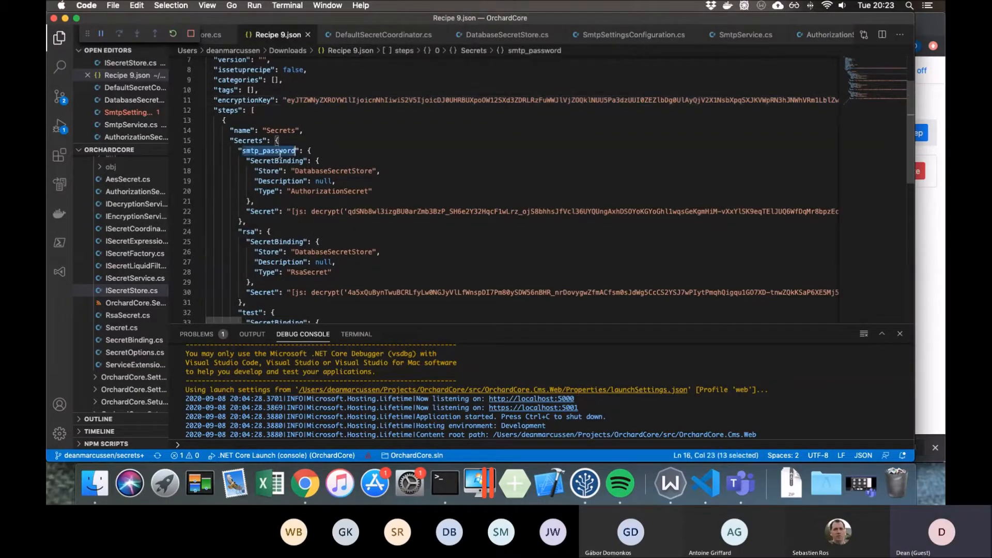
double_click(312, 171)
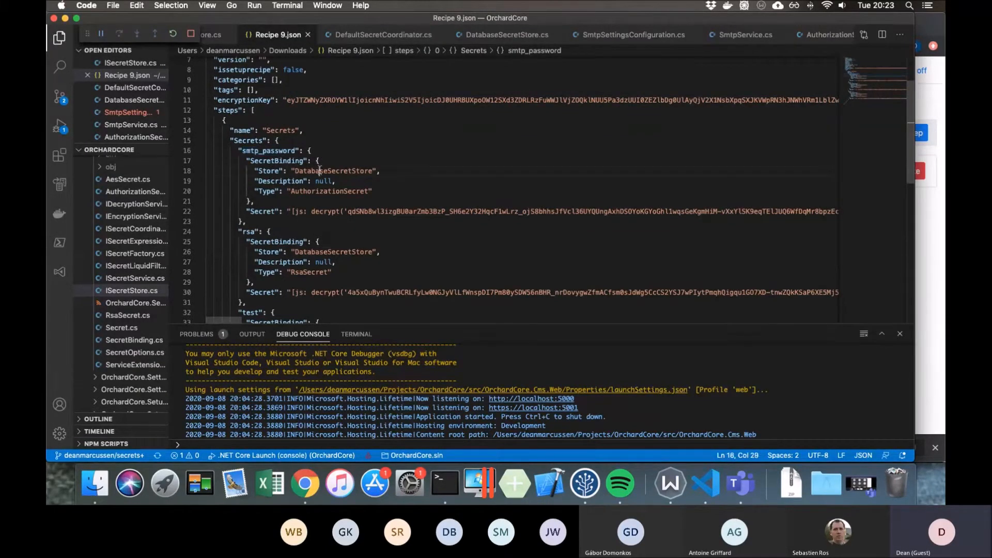
double_click(302, 192)
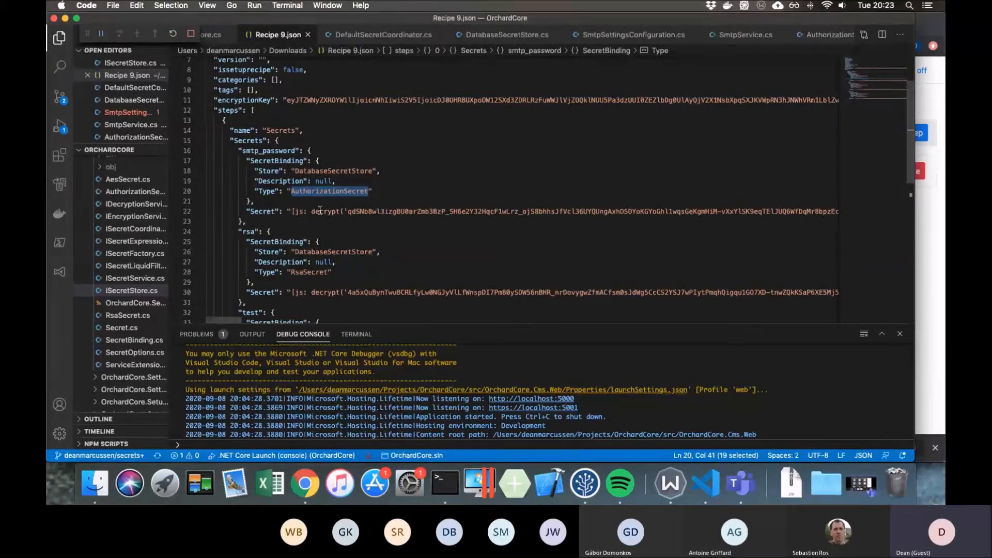
double_click(320, 211)
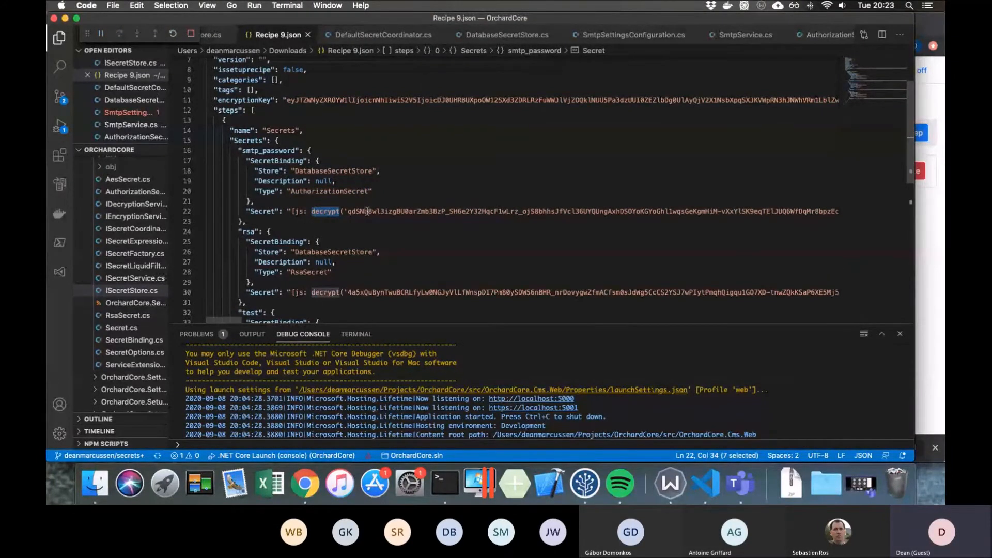
- Compare the recipe's encryptionKey value with the encrypted strings in the smtp_password, rsa and test Secret entries
double_click(359, 100)
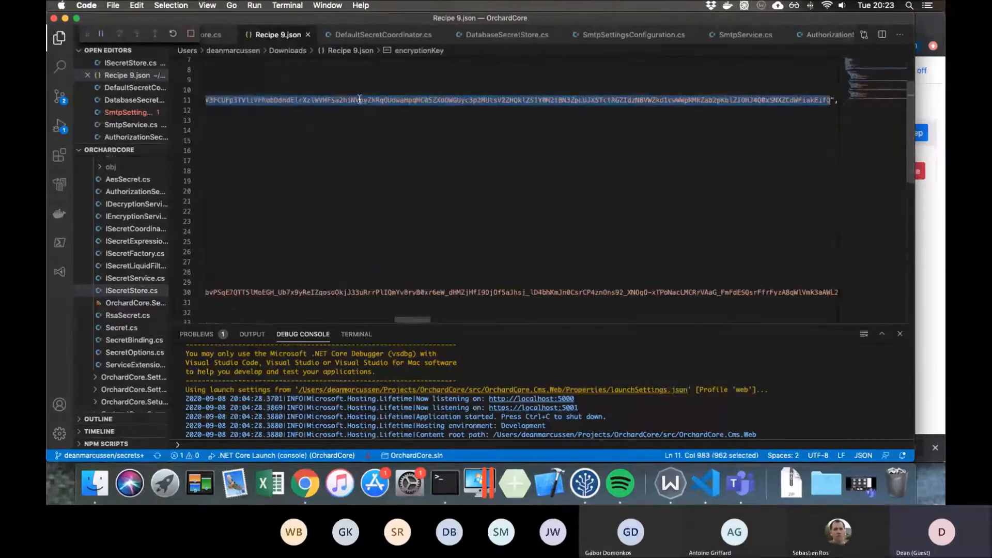
scroll(360, 100, left, 20)
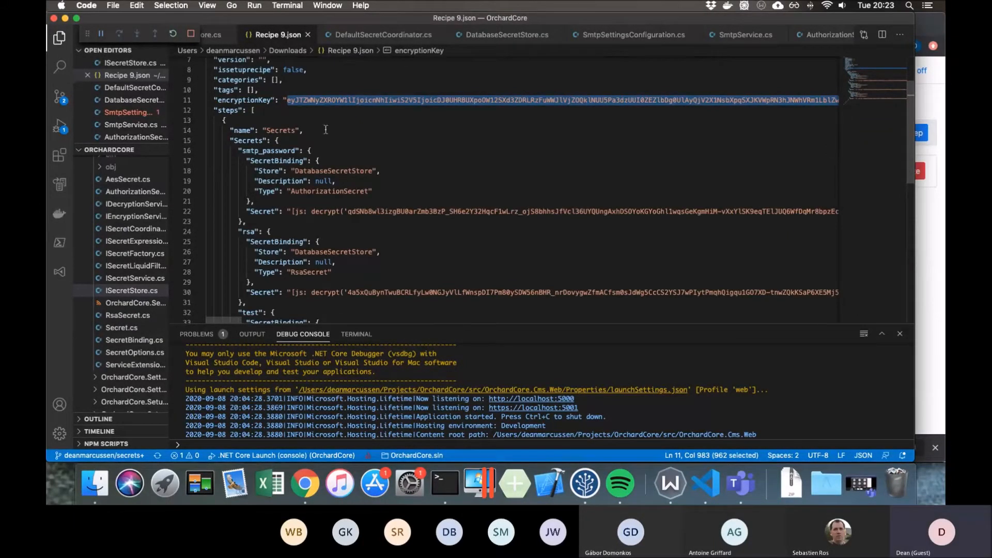
drag(349, 212, 446, 212)
scroll(445, 212, down, 1)
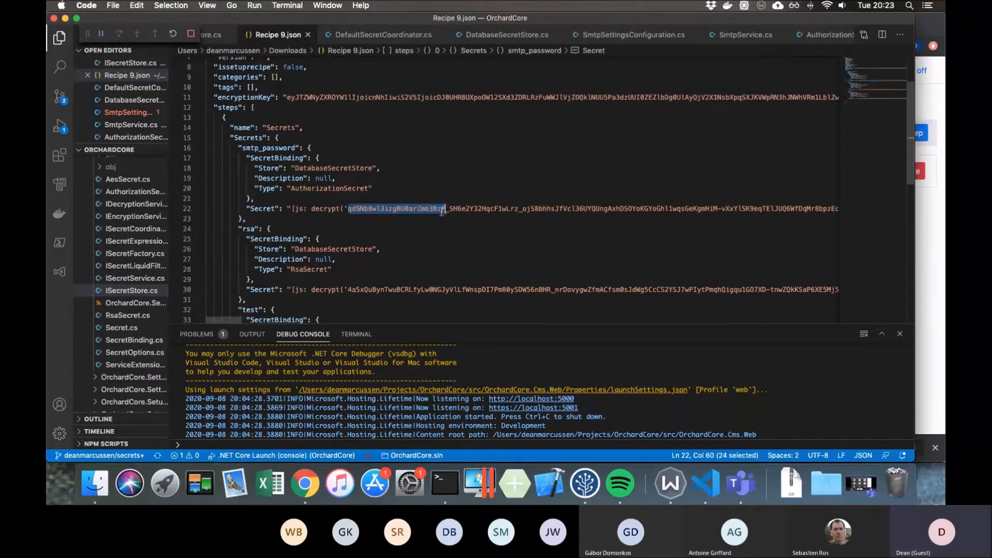
scroll(427, 213, down, 6)
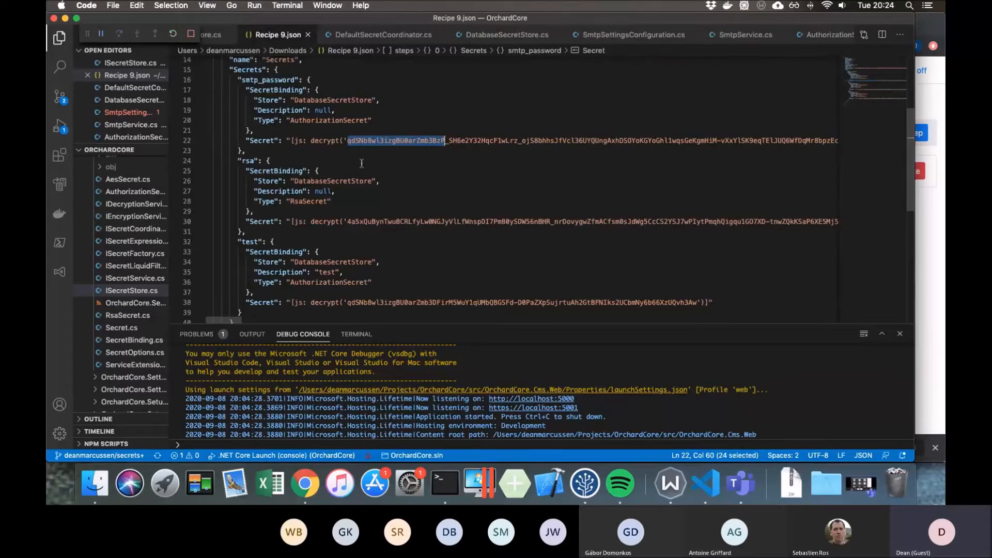
scroll(339, 159, up, 2)
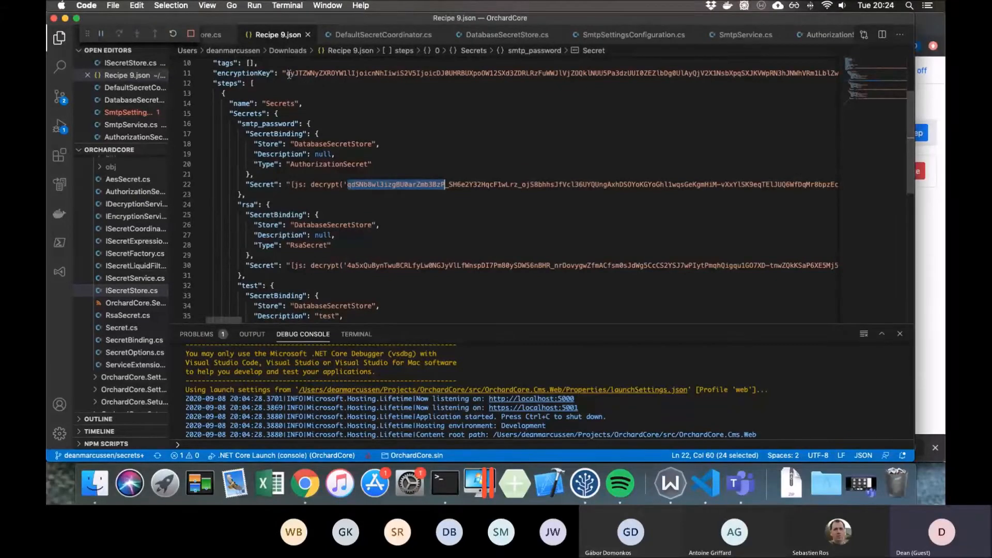
drag(287, 74, 298, 73)
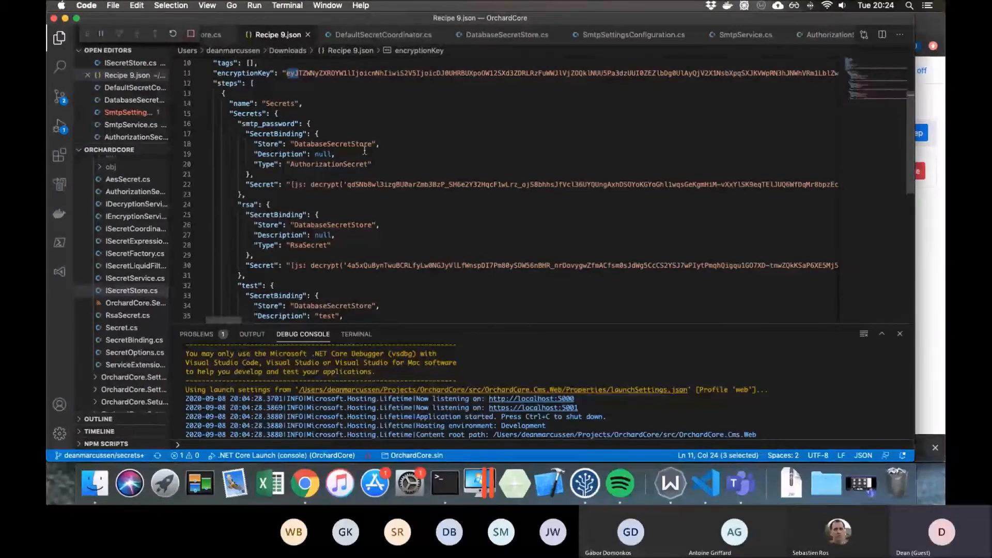
- Switch to Chrome, open the Secret Bindings list, and view the options for adding a secret without adding one
click(930, 93)
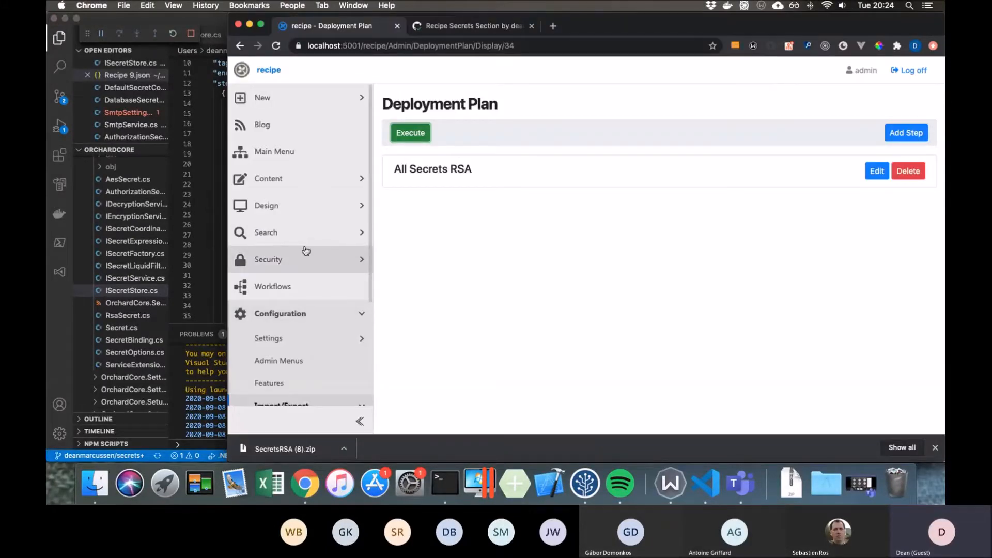
scroll(306, 250, down, 5)
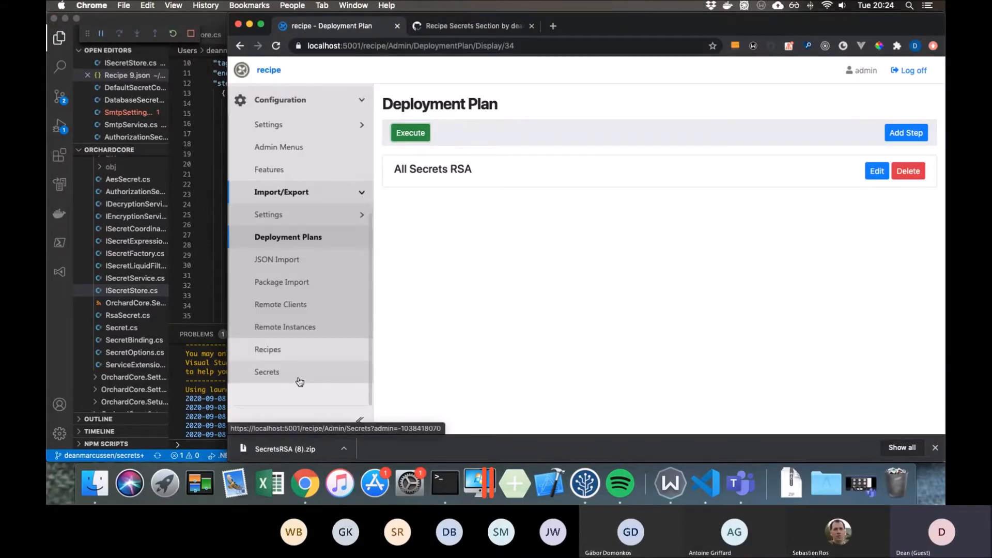
click(298, 380)
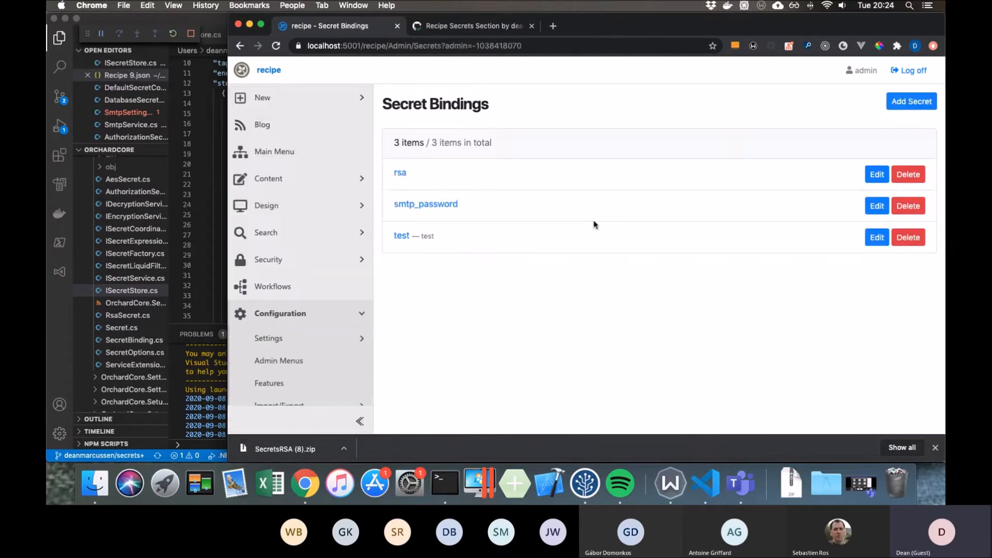
click(909, 101)
click(797, 328)
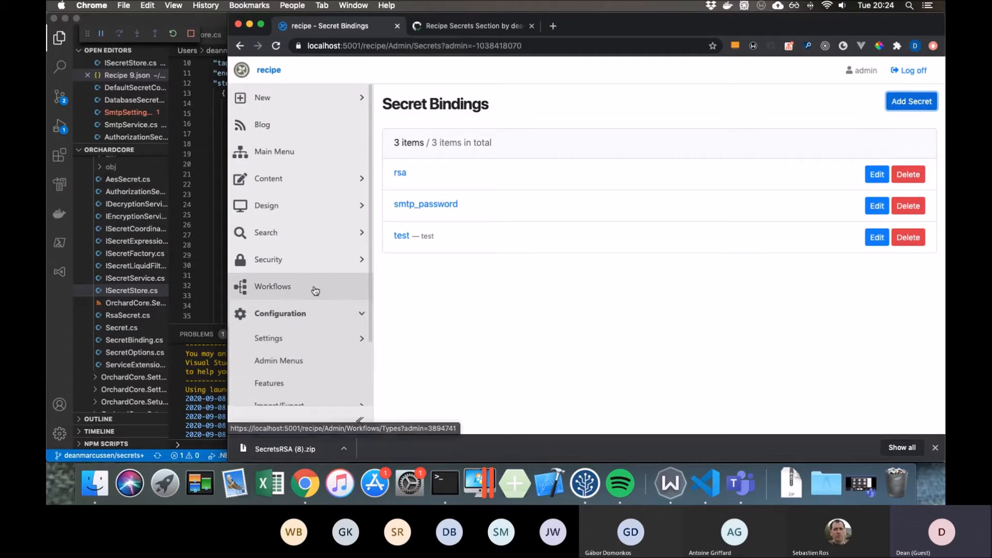
- Open the Http Post workflow type for editing, look over its canvas, and cancel back to the workflow list
click(312, 291)
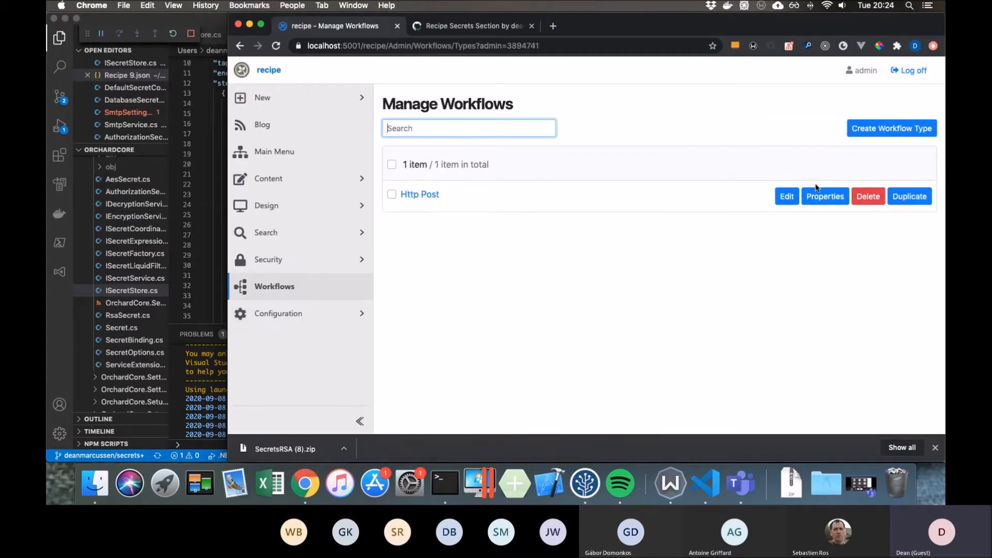
click(785, 197)
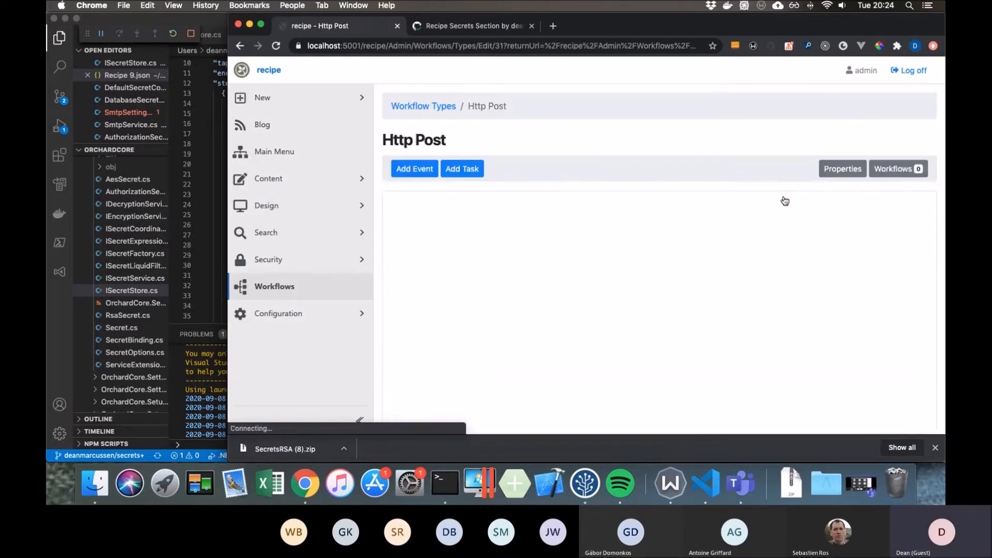
scroll(443, 253, down, 3)
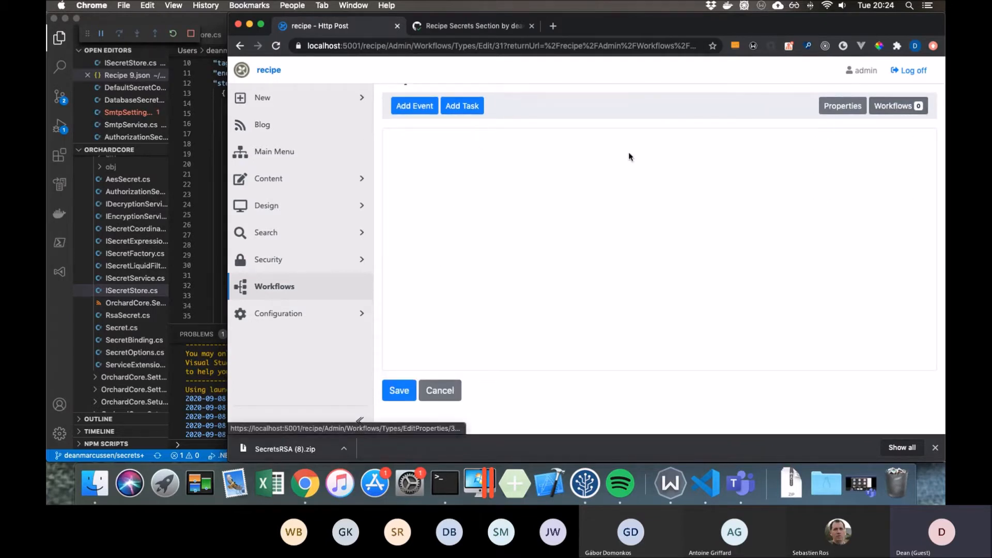
click(441, 391)
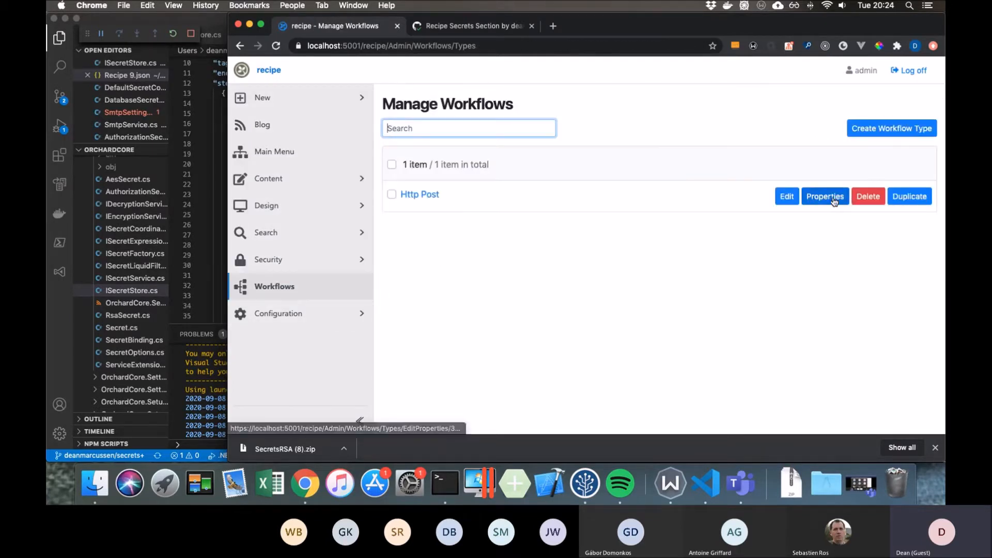
- Reopen the Http Post workflow, start adding an HTTP Request event, and widen the browser window to examine its token URL settings
click(413, 195)
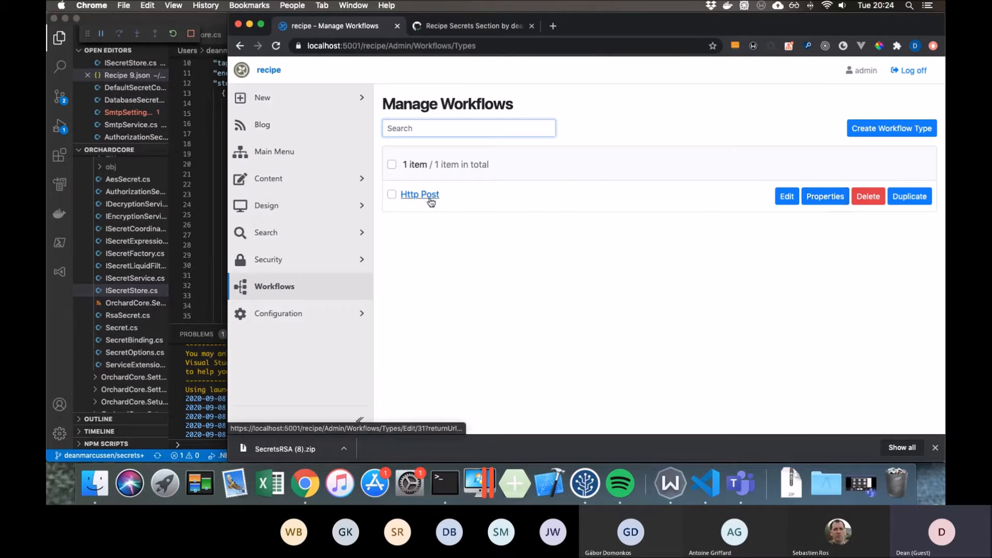
click(434, 176)
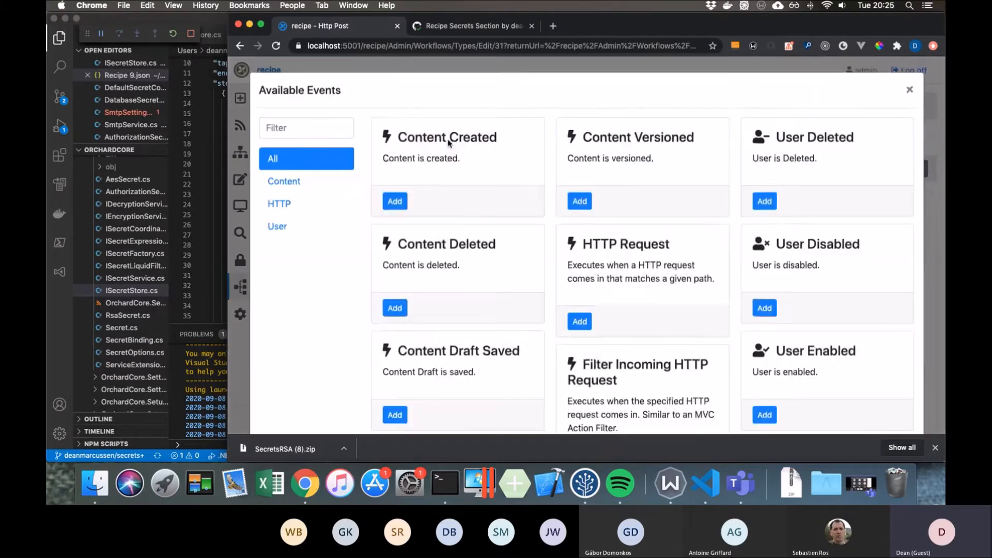
click(309, 208)
click(394, 215)
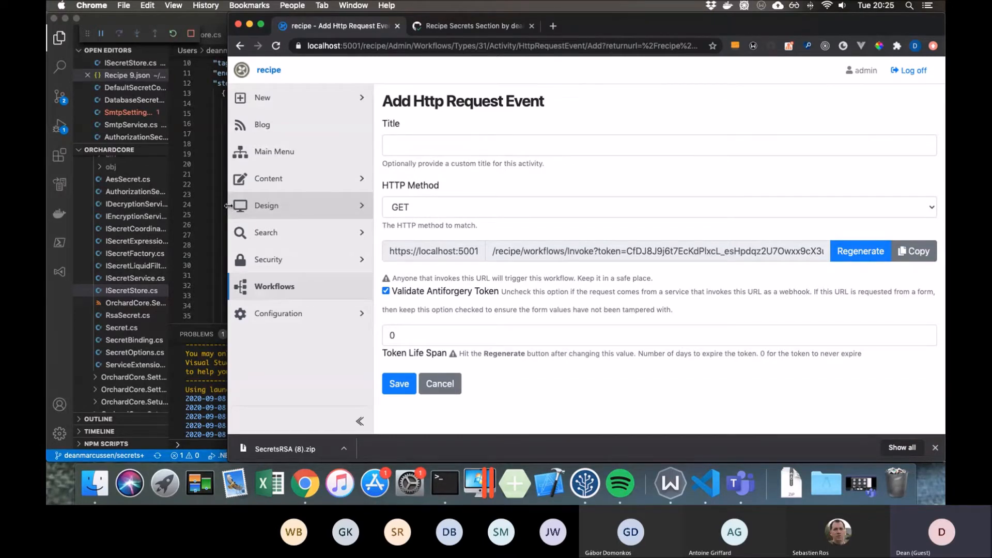
drag(228, 206, 181, 206)
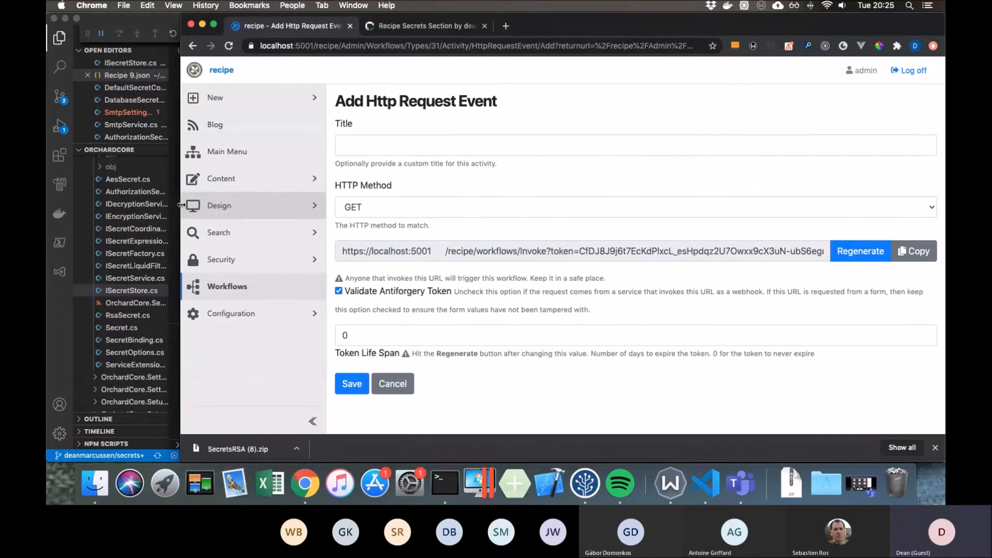
- Leave the HTTP Request event unsaved and return to the Secret Bindings list
click(315, 314)
scroll(317, 313, down, 3)
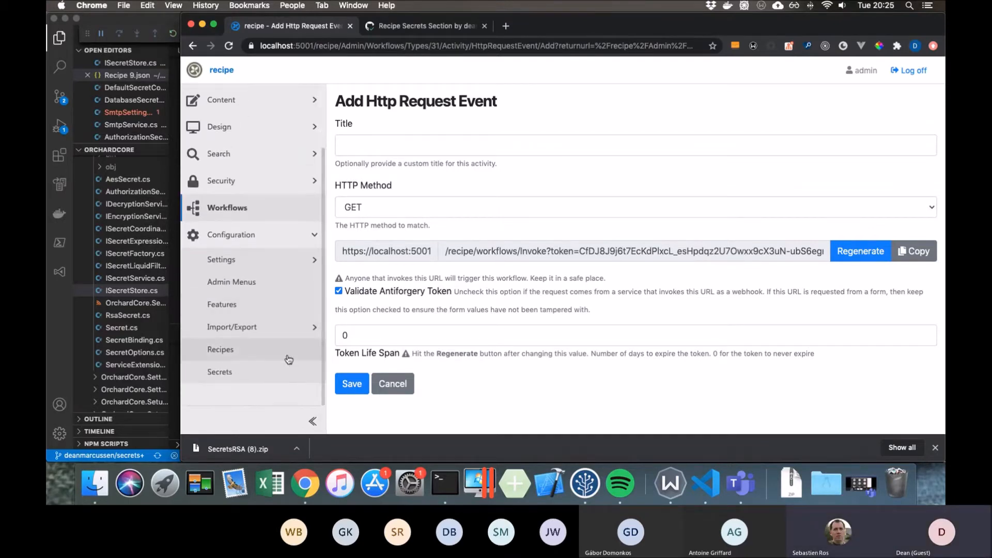
click(288, 374)
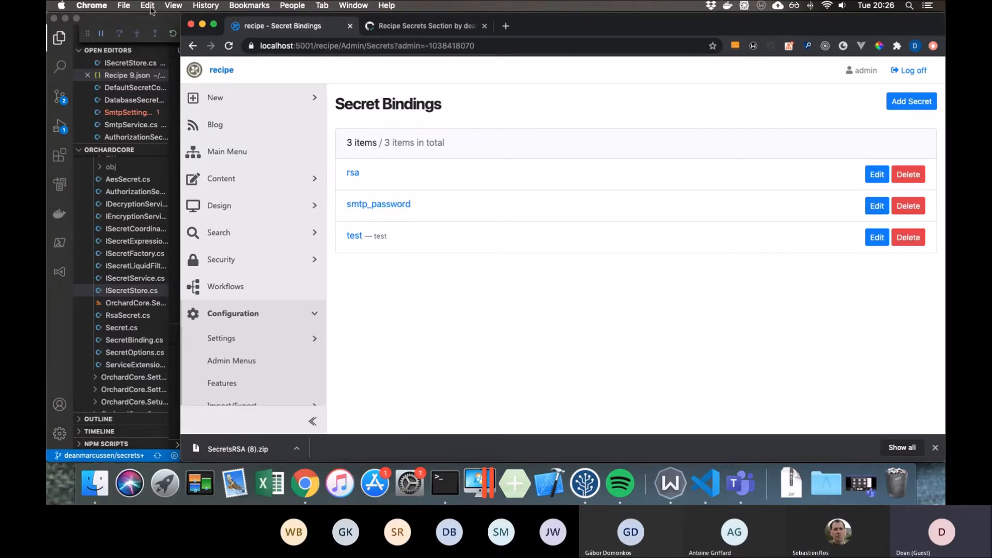
- Switch to Visual Studio Code, browse the OrchardCore project tree, and widen the file explorer to show full file names
click(170, 19)
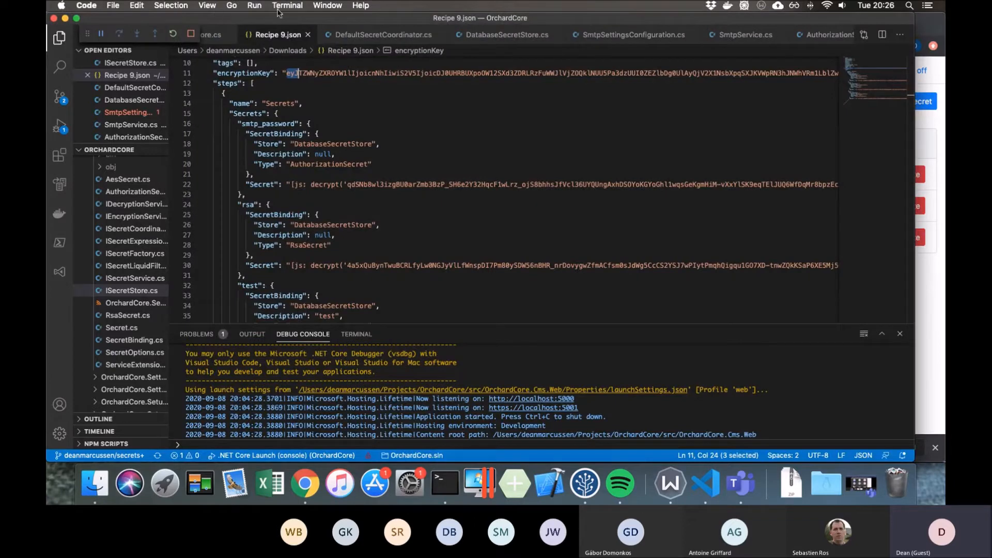
scroll(155, 348, up, 10)
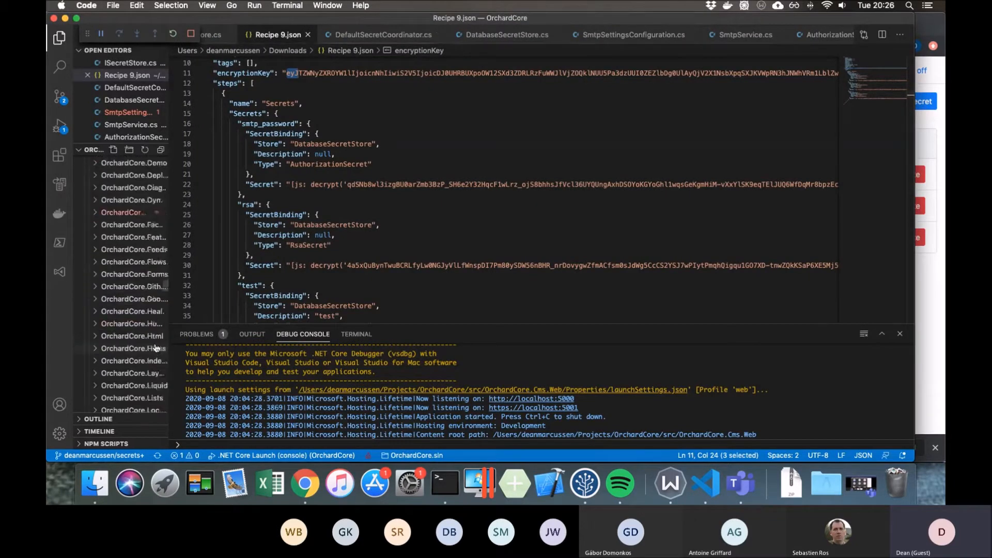
scroll(155, 349, down, 15)
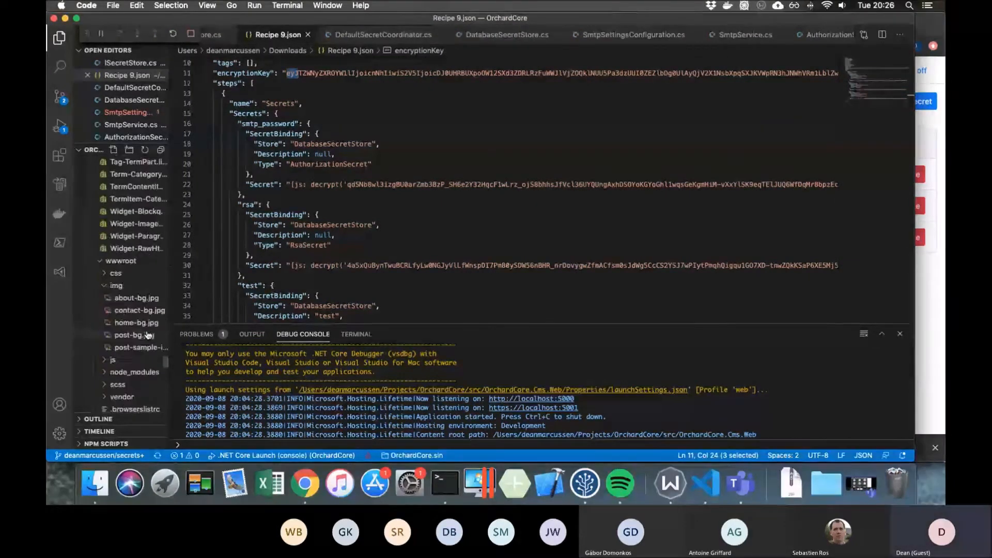
scroll(149, 335, up, 10)
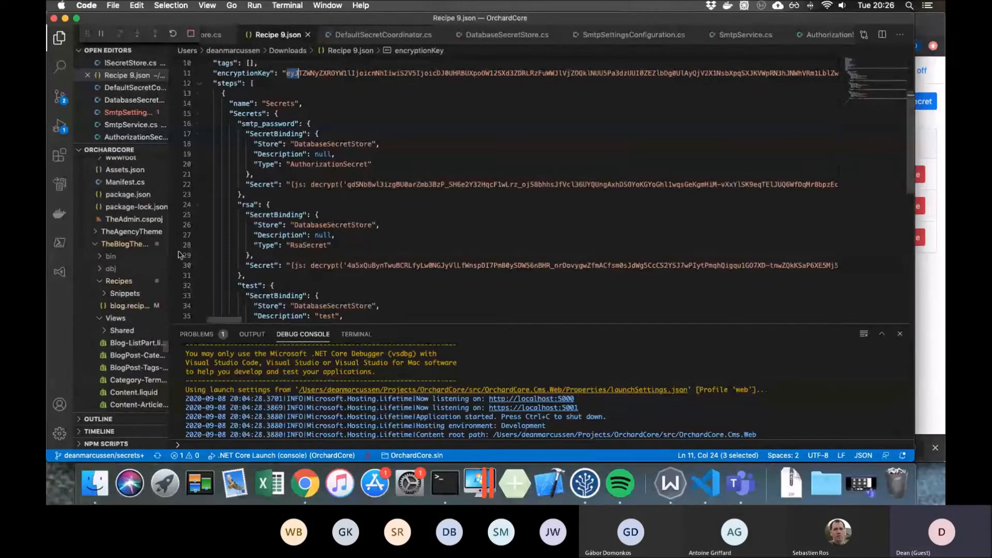
drag(171, 254, 281, 256)
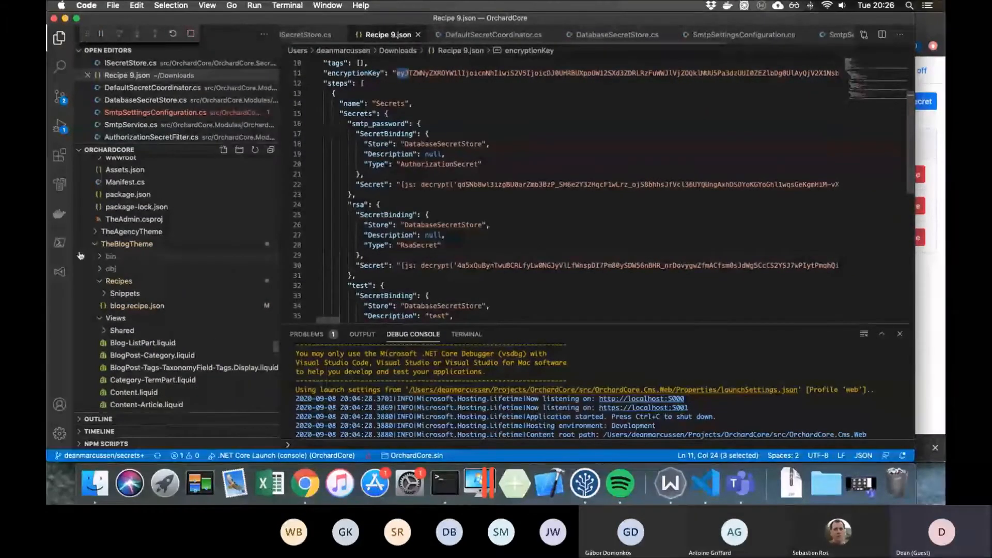
- Collapse the TheBlogTheme and App_Data folders and open appsettings.json from the OrchardCore.Cms.Web project
click(95, 243)
scroll(94, 310, up, 1)
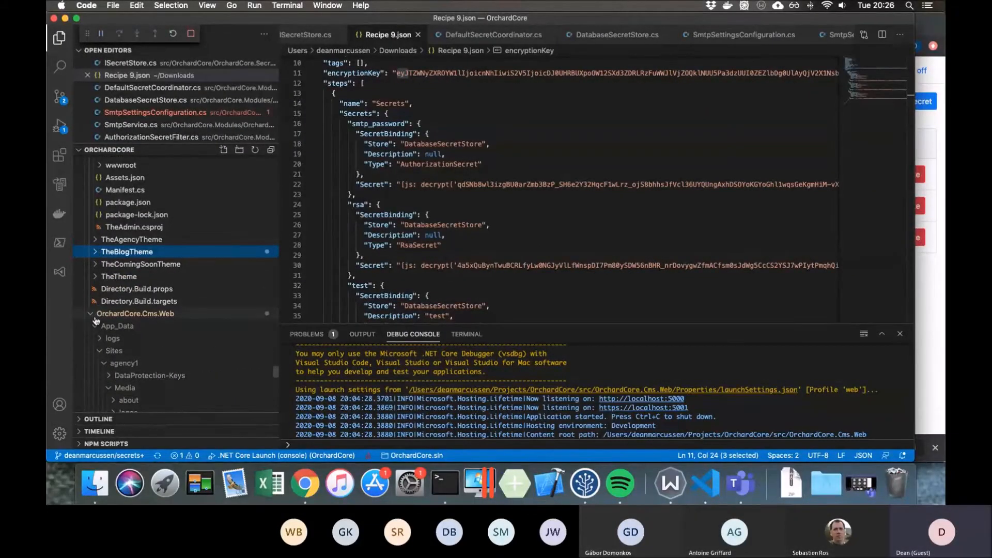
click(96, 323)
scroll(96, 326, down, 5)
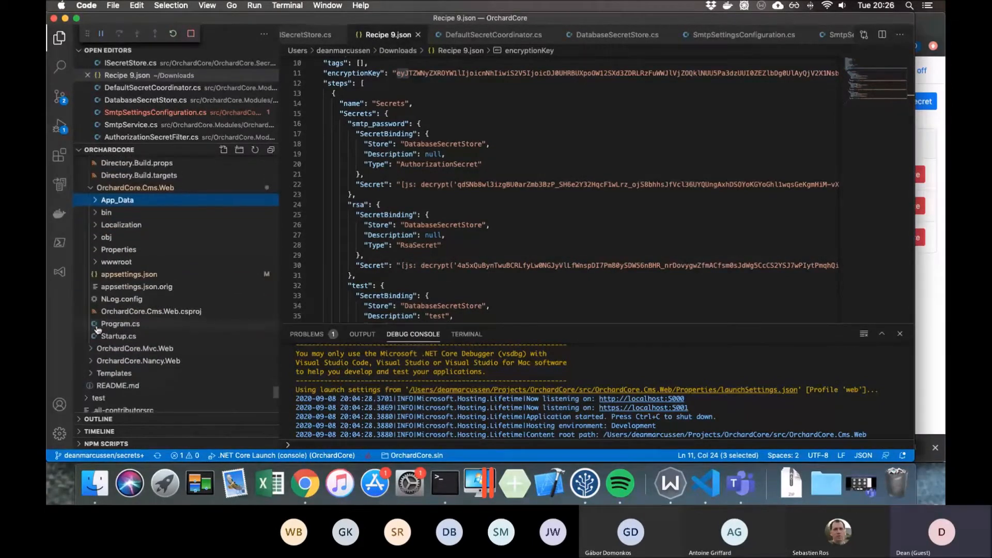
click(124, 274)
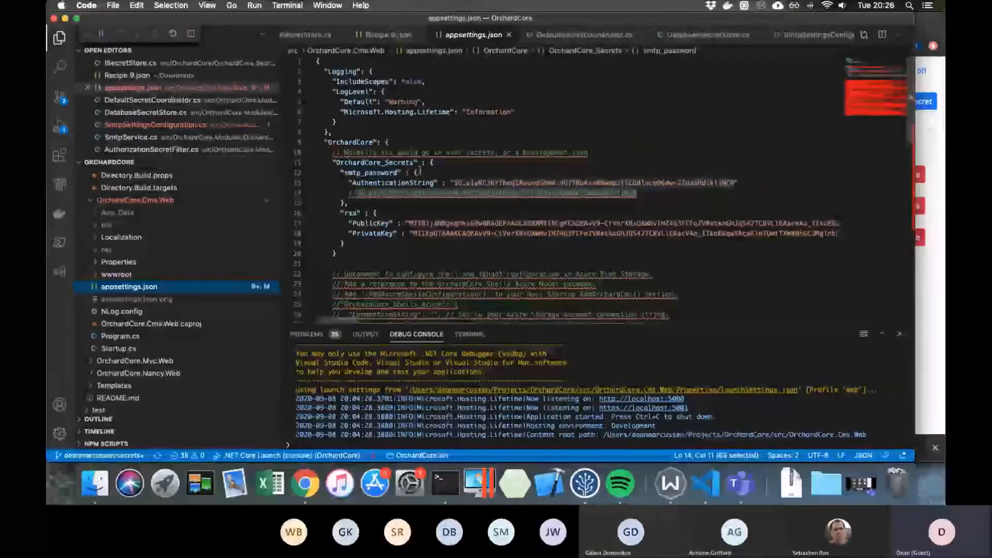
- Examine the OrchardCore_Secrets section with its smtp_password and rsa entries, comparing it with the commented OrchardCore_Shells_Azure section
drag(346, 251, 327, 165)
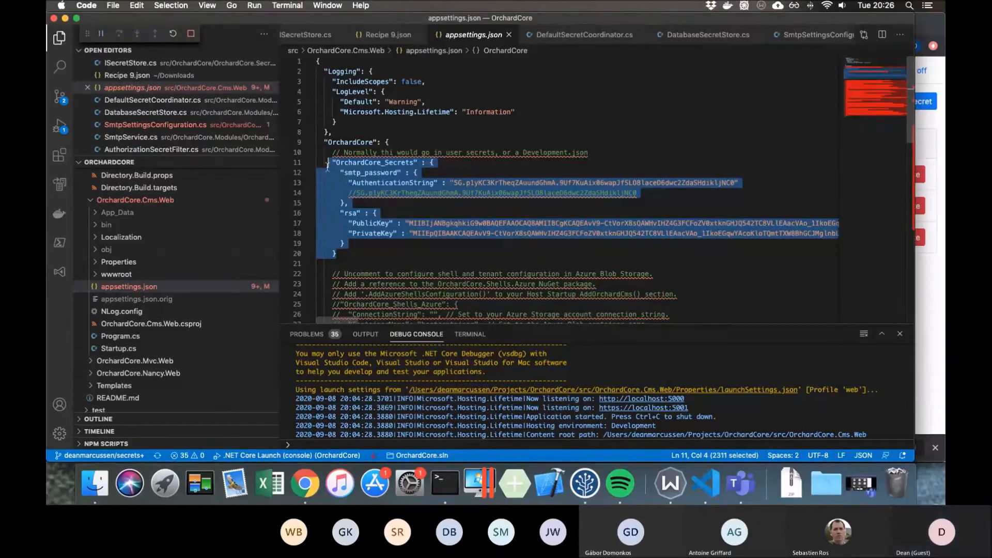
double_click(352, 163)
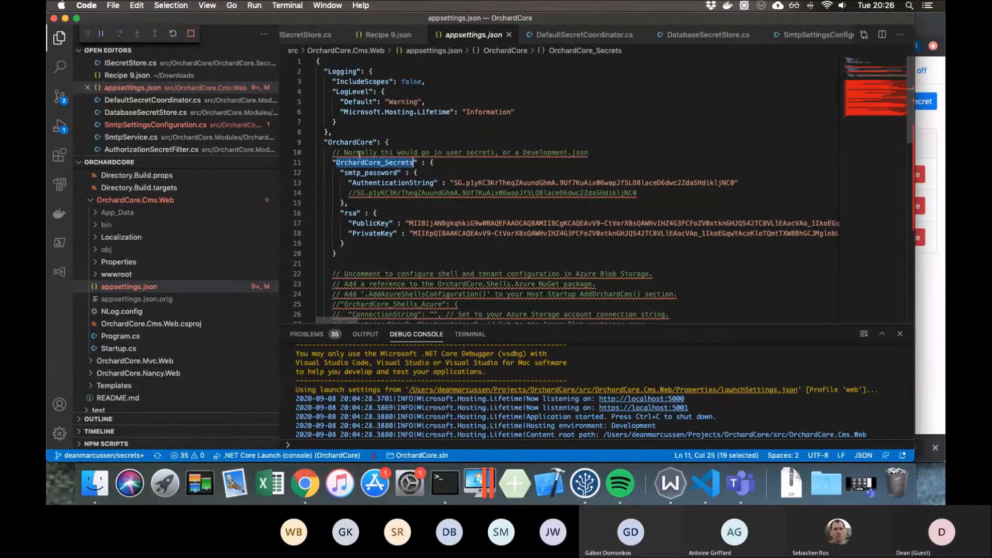
scroll(388, 272, down, 3)
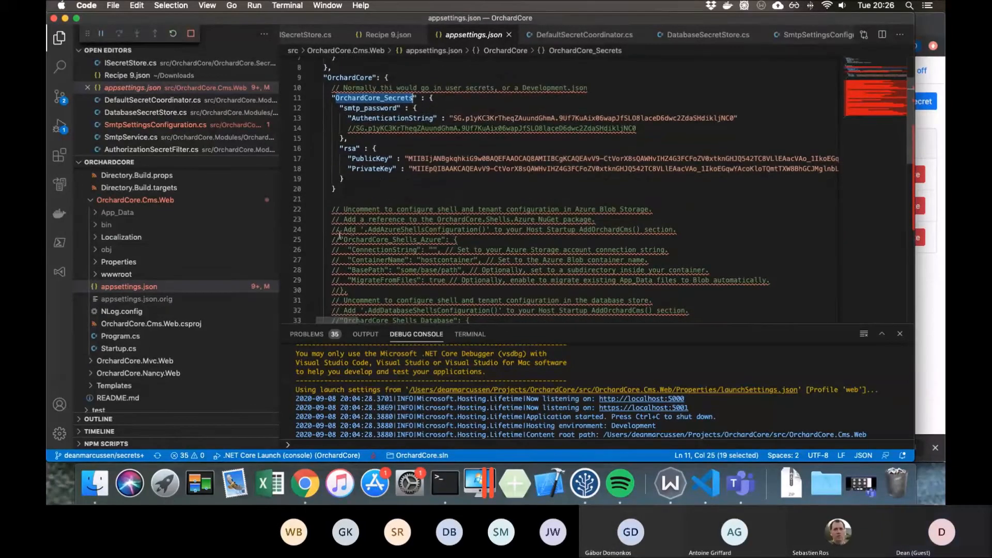
drag(341, 239, 454, 239)
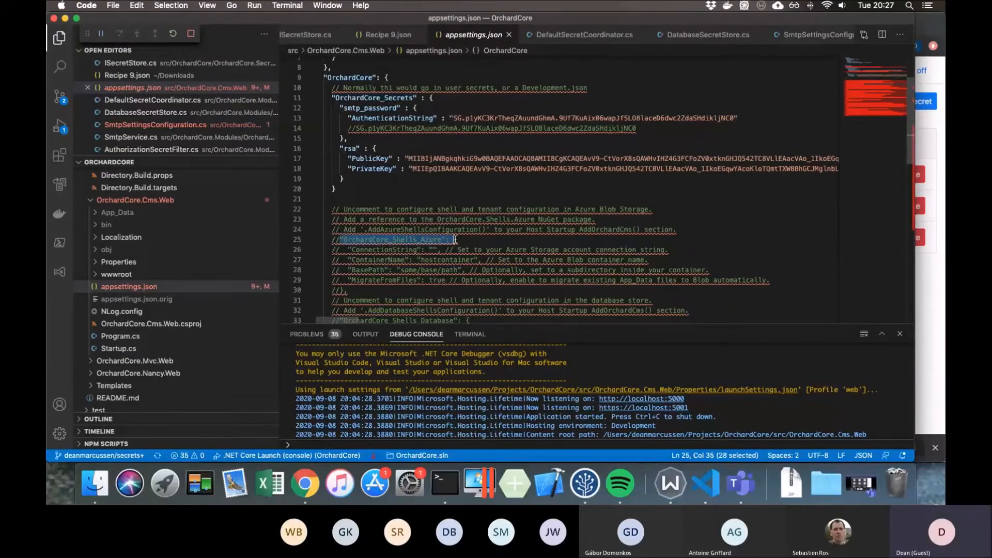
scroll(455, 239, down, 1)
click(460, 238)
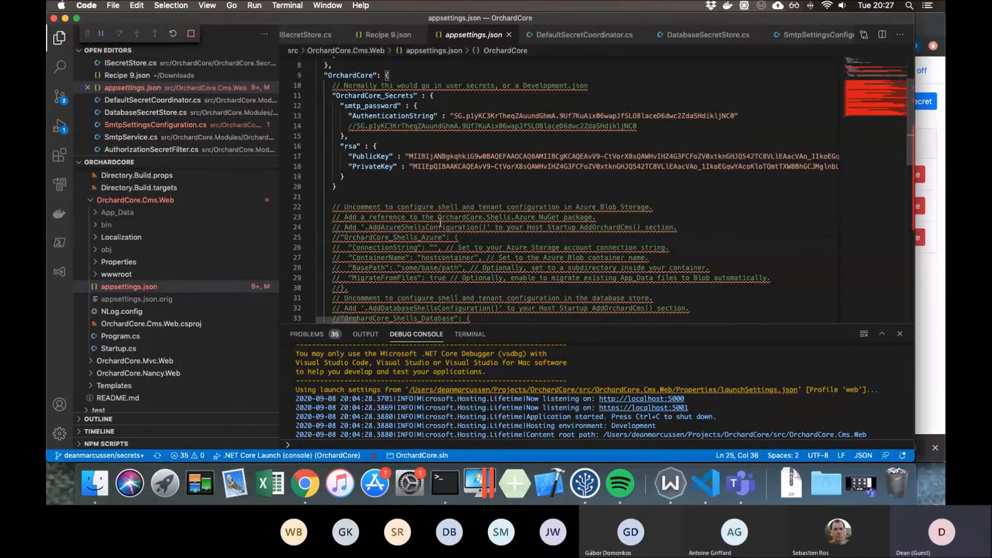
drag(352, 187, 312, 100)
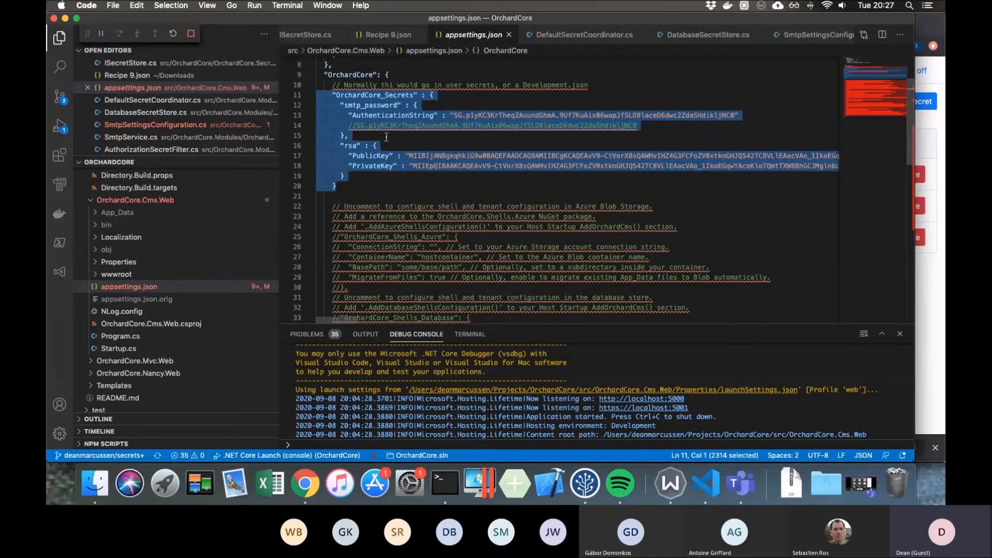
click(347, 105)
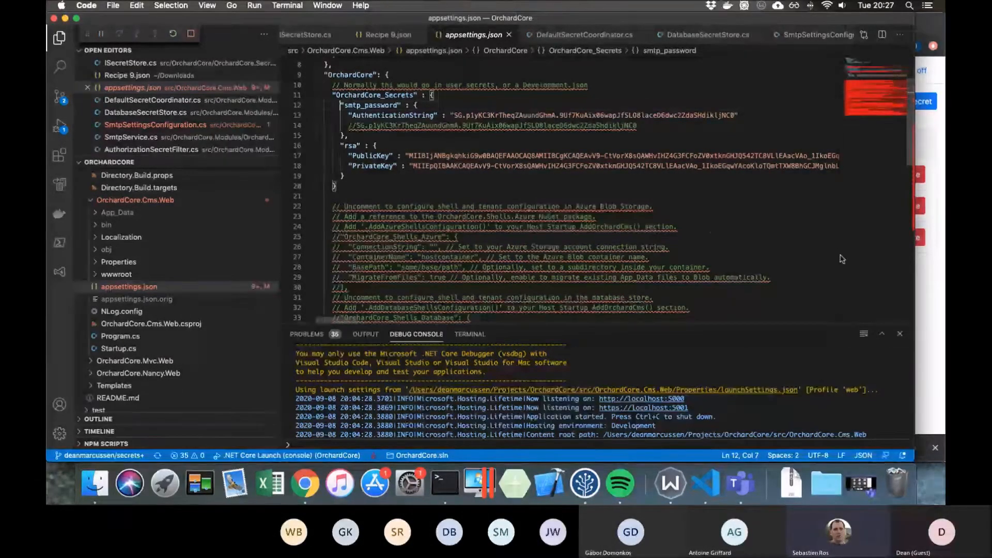
- Switch to Chrome and open the smtp_password secret binding for editing
click(929, 278)
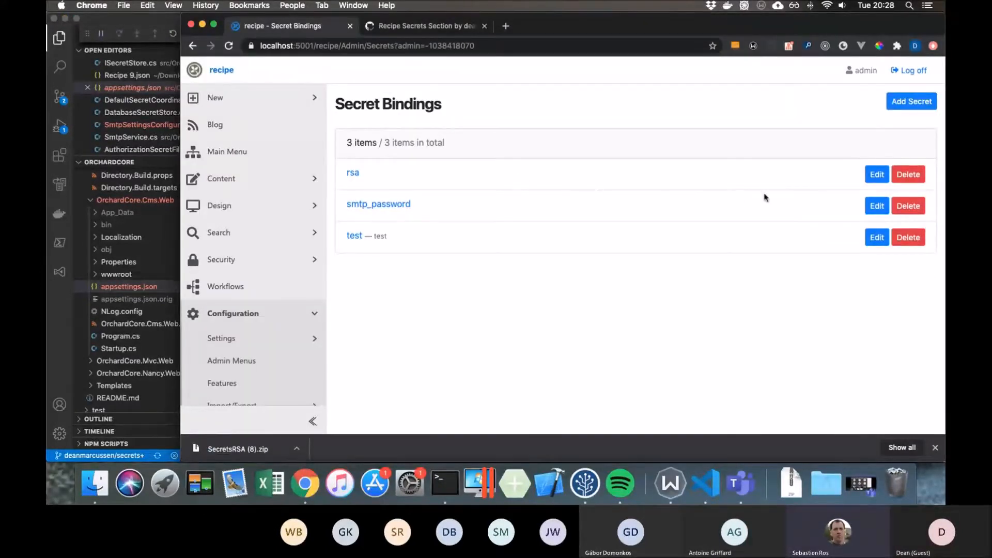
click(876, 205)
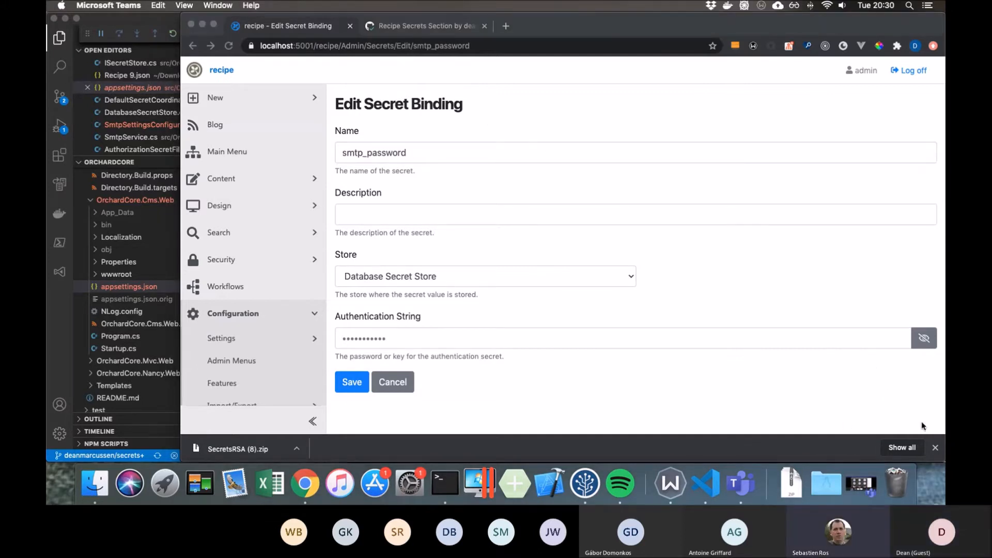
key(super+Tab)
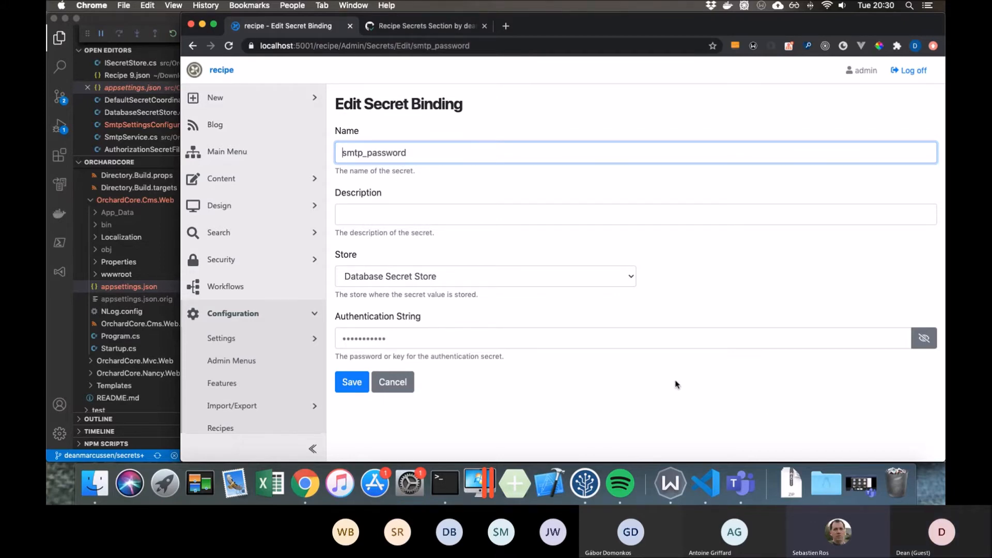
- Open the Smtp settings and examine the user name and password fields under the network delivery options
click(280, 339)
scroll(281, 333, down, 5)
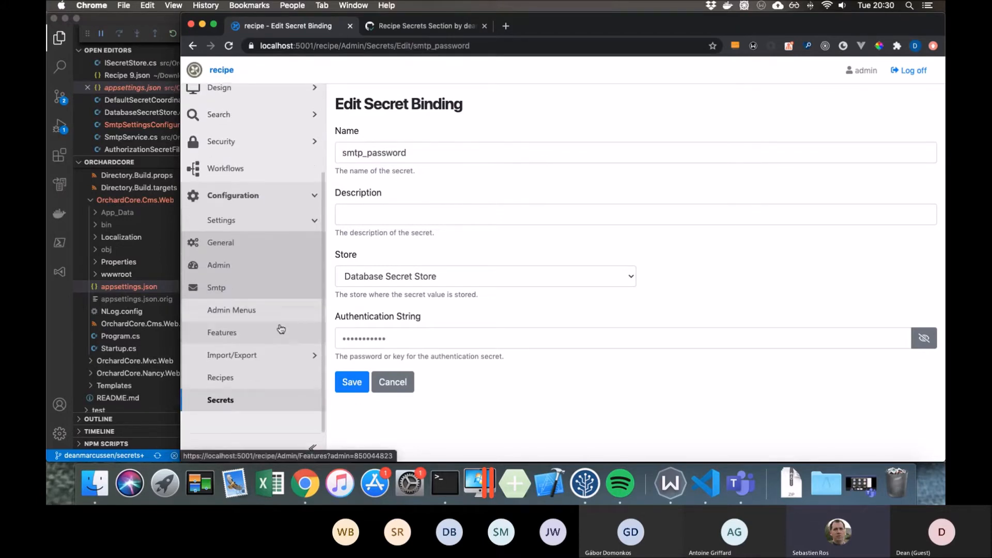
click(259, 287)
scroll(447, 296, down, 2)
scroll(449, 296, down, 8)
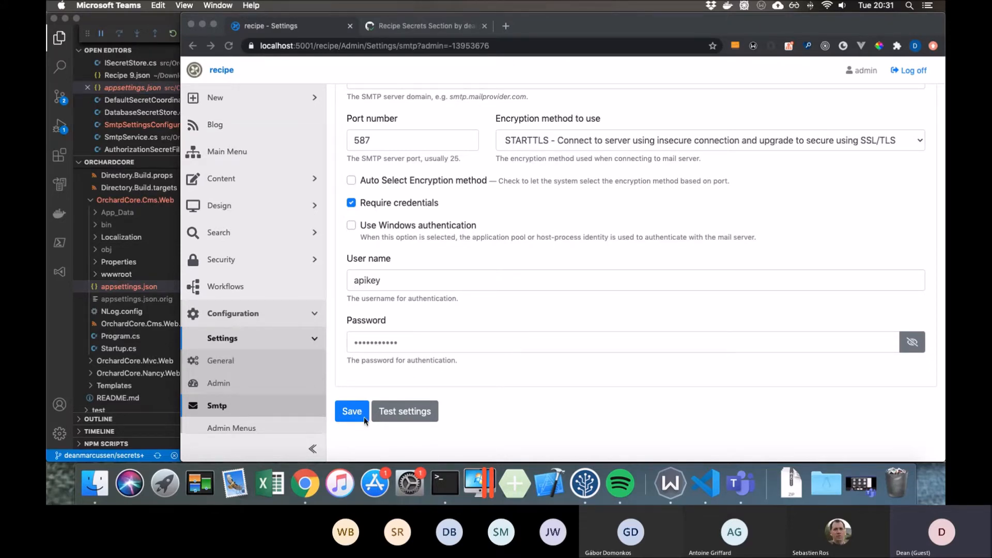
click(457, 382)
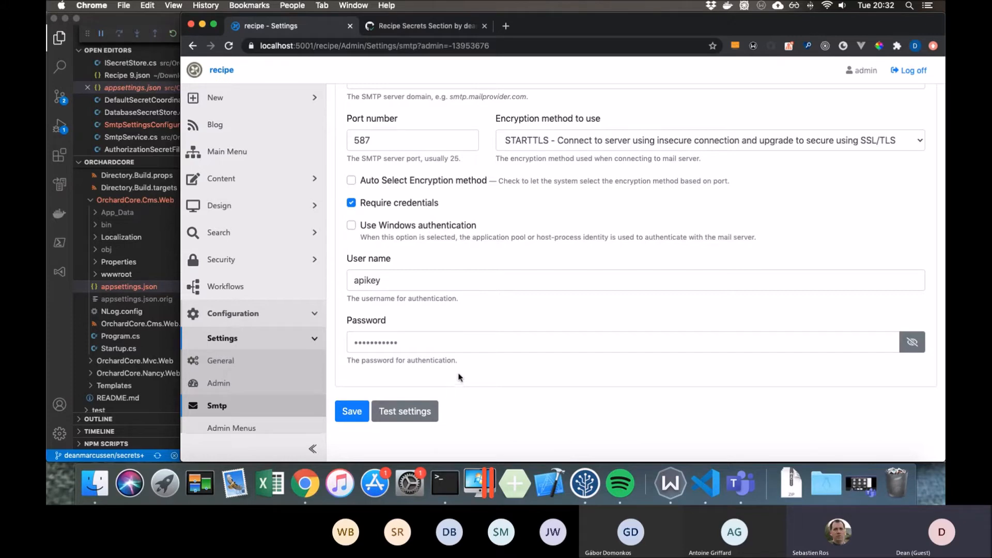
- Replace the contents of the SMTP Password field with a sample plain-text password
click(379, 342)
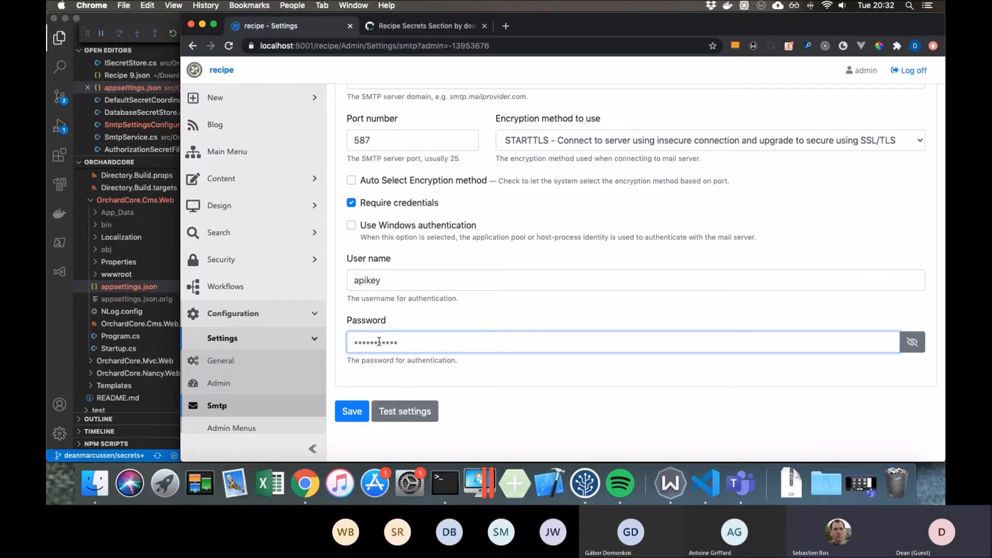
key(super+a)
key(BackSpace)
text(•••••••)
key(BackSpace)
key(BackSpace)
key(BackSpace)
text(••••••••••••)
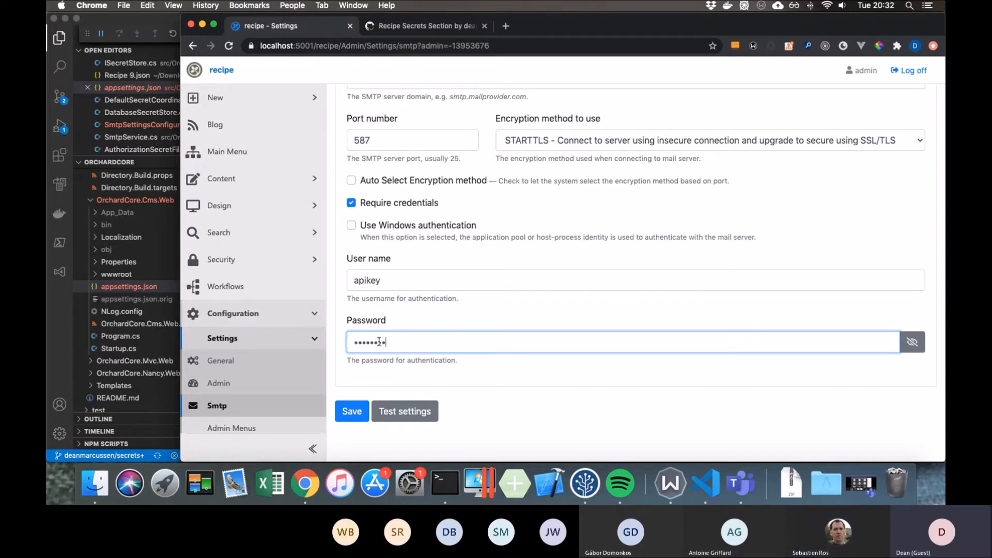
text(••)
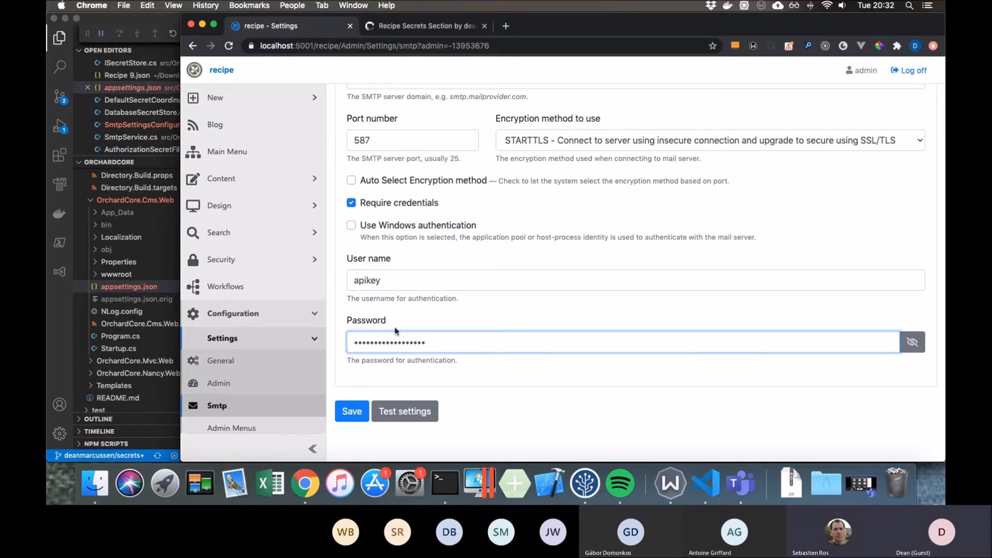
- Reveal the masked SMTP password and highlight its full text
click(912, 342)
drag(483, 338, 399, 339)
drag(473, 342, 355, 340)
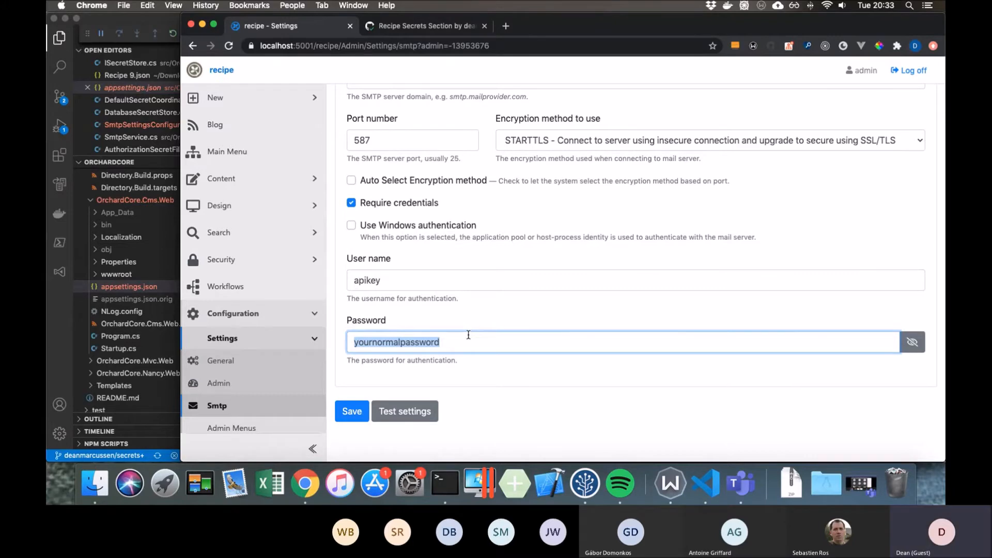
- Open the Http Post workflow and start adding an HTTP Request event from the HTTP category
click(288, 288)
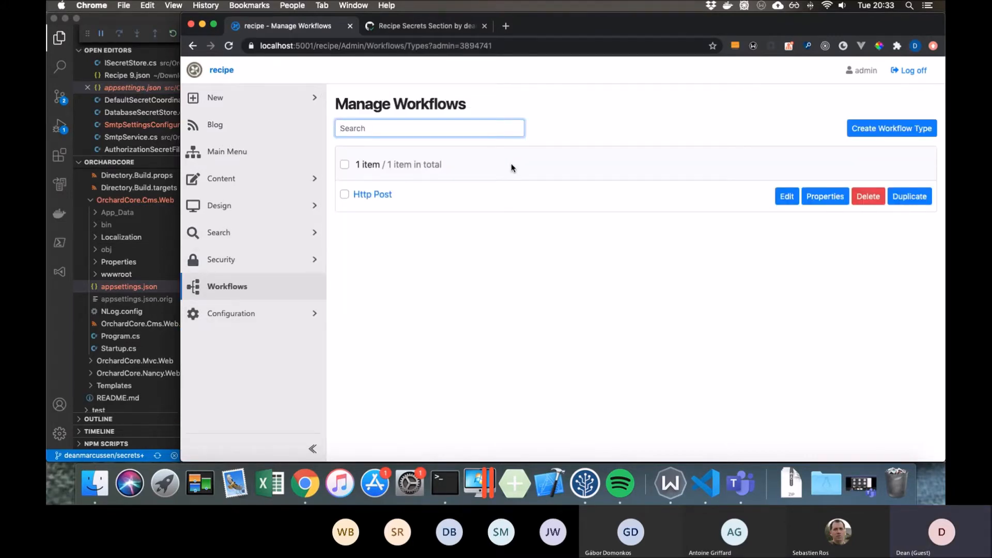
click(372, 195)
click(368, 170)
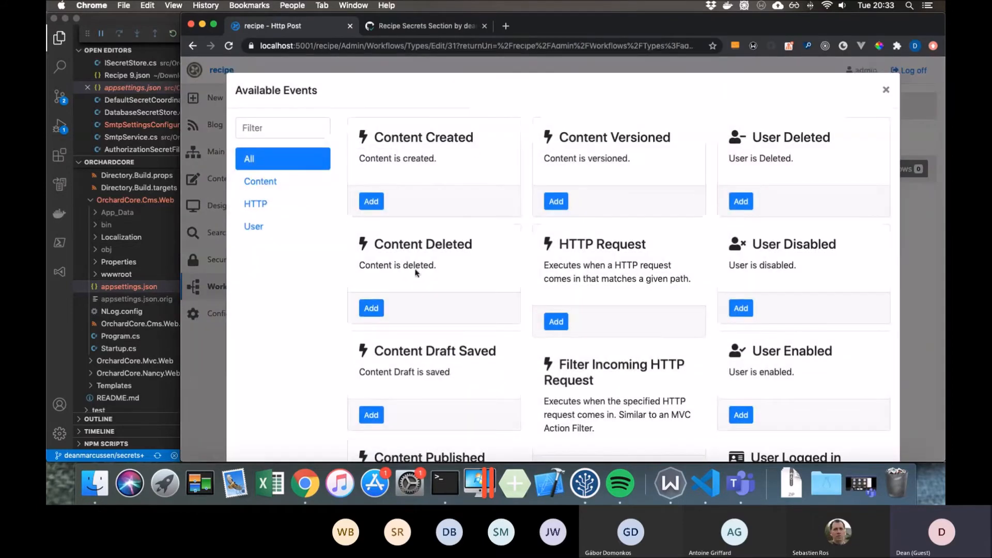
click(258, 204)
click(372, 215)
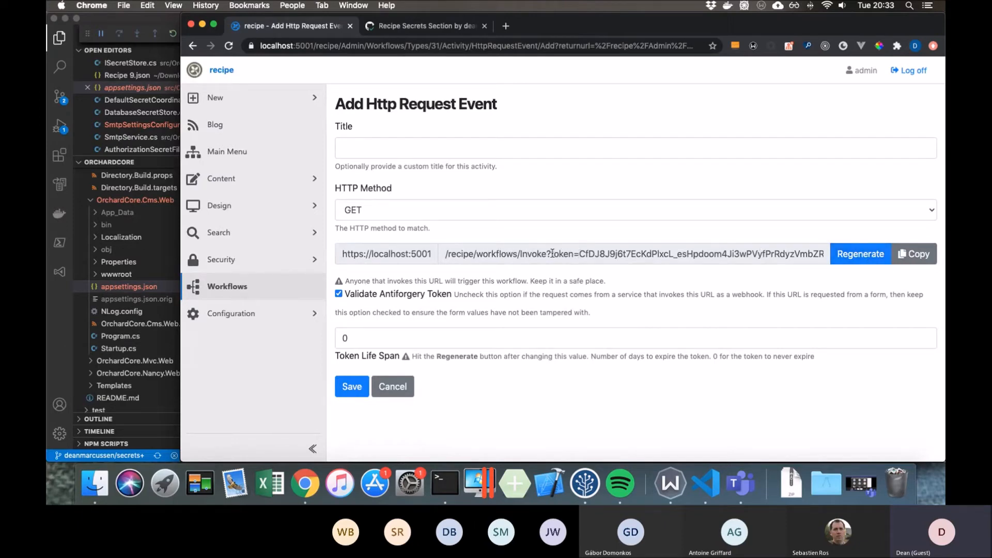
- Highlight the token portion of the HTTP Request event's invoke URL, then clear the selection
drag(552, 254, 820, 252)
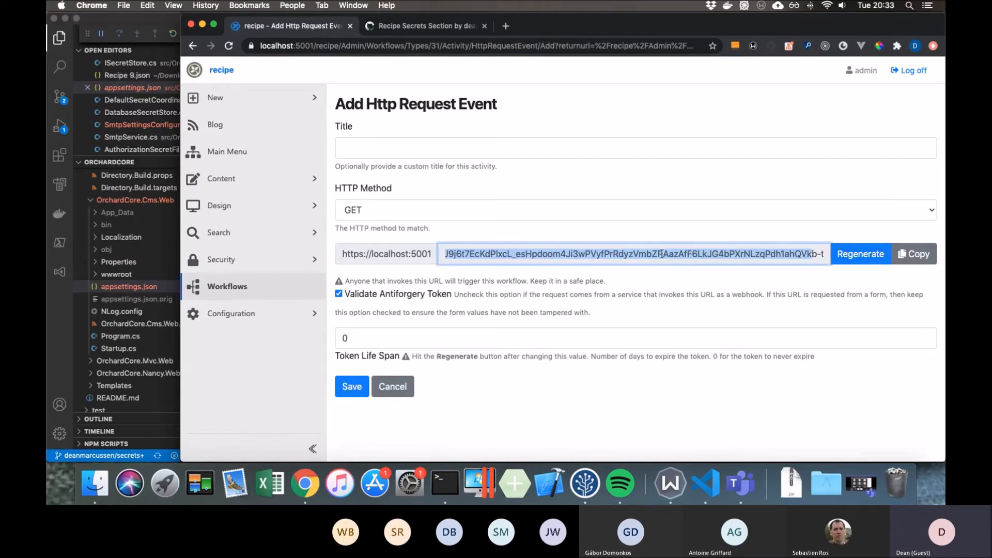
scroll(819, 253, left, 4)
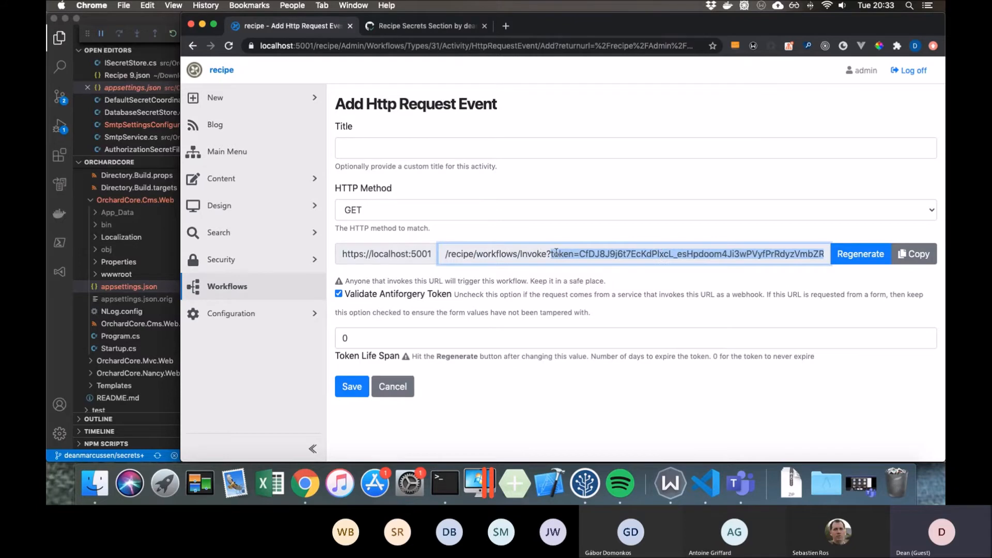
click(552, 254)
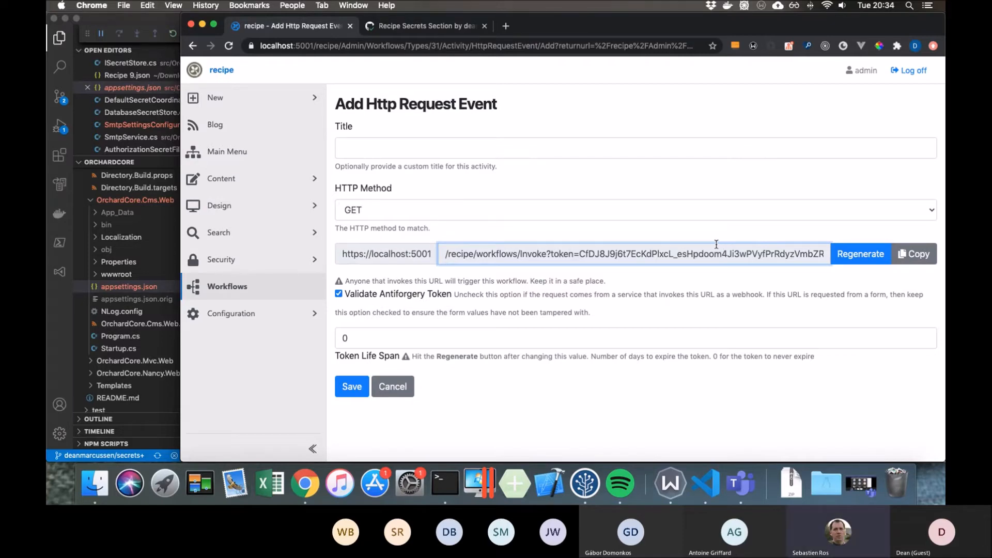
- Return to the Smtp settings and begin a Liquid expression in the Password field
click(299, 315)
click(298, 338)
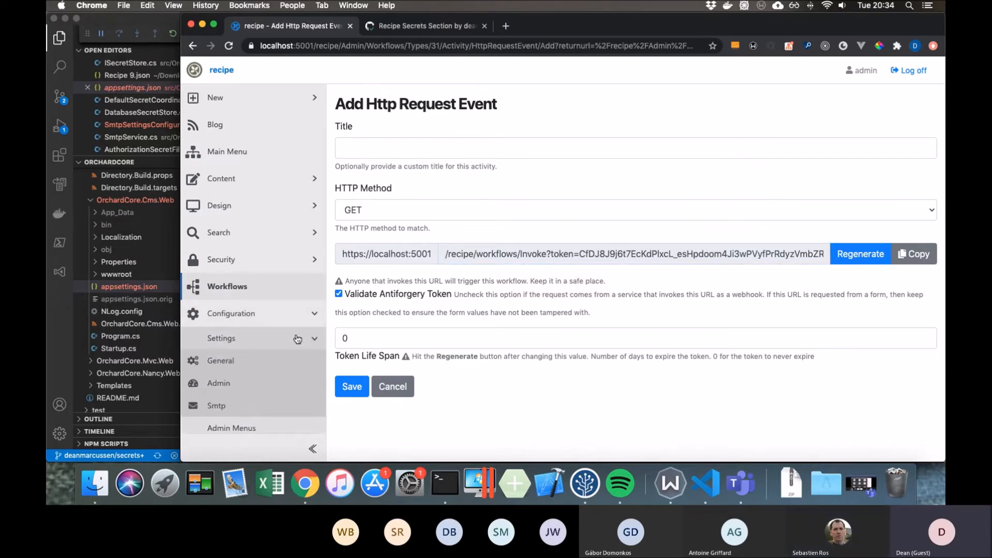
scroll(297, 339, down, 1)
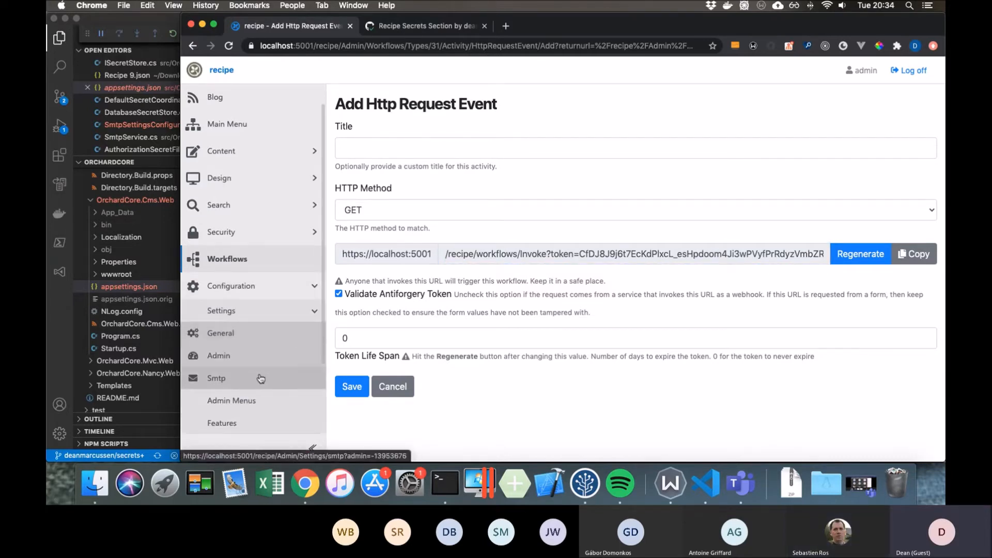
click(277, 377)
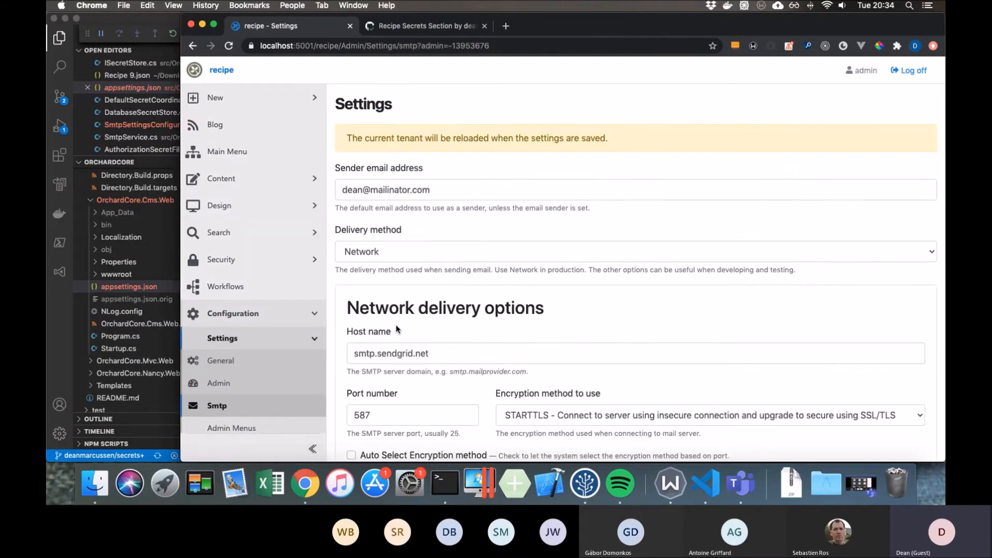
scroll(396, 328, down, 10)
click(508, 340)
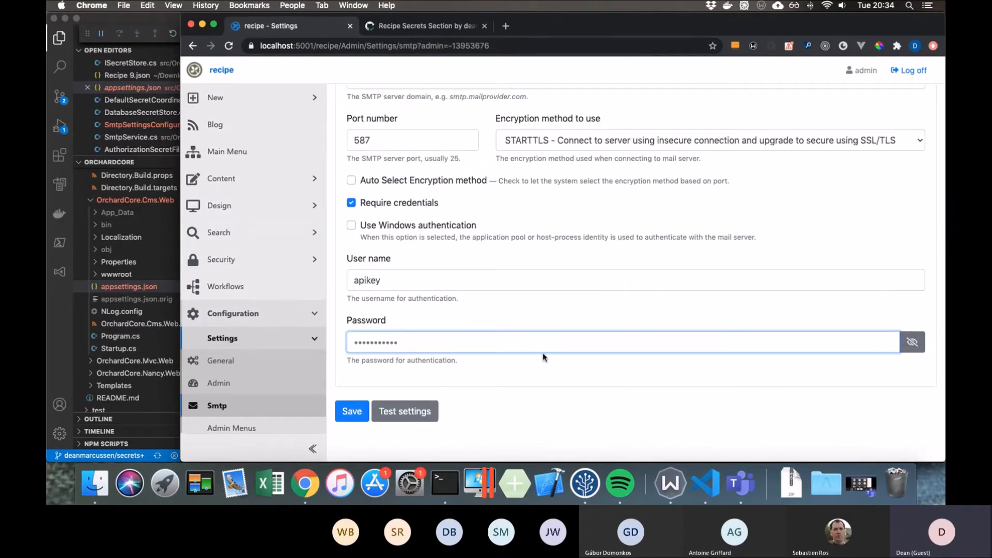
text({{)
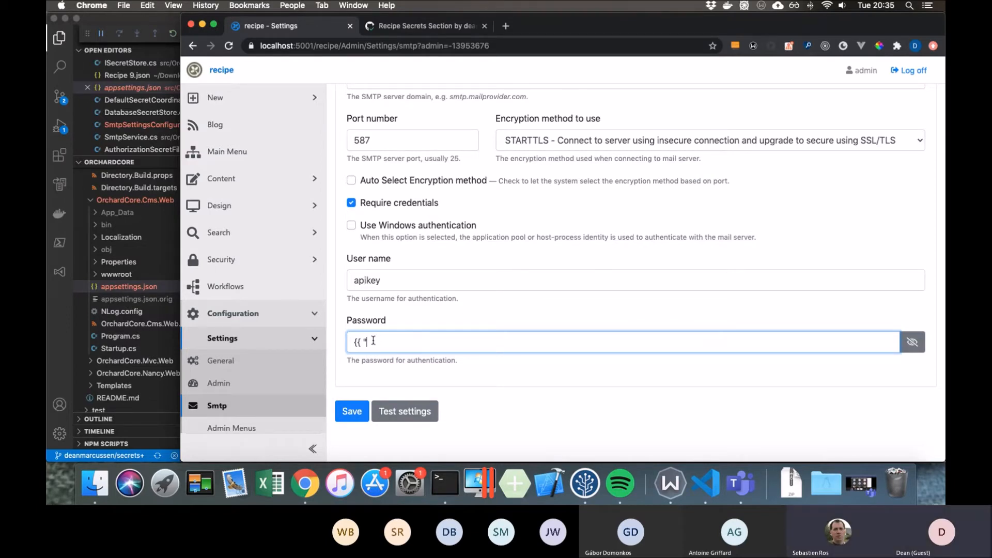
drag(374, 340, 346, 321)
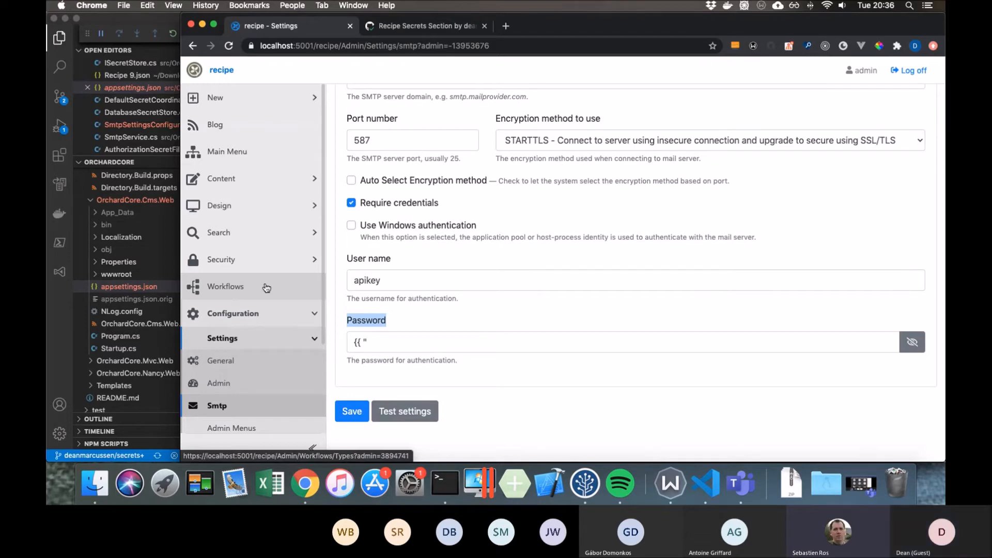
- Open the Secret Bindings list and show the available secret types, highlighting the Authorization Secret title
scroll(263, 351, down, 5)
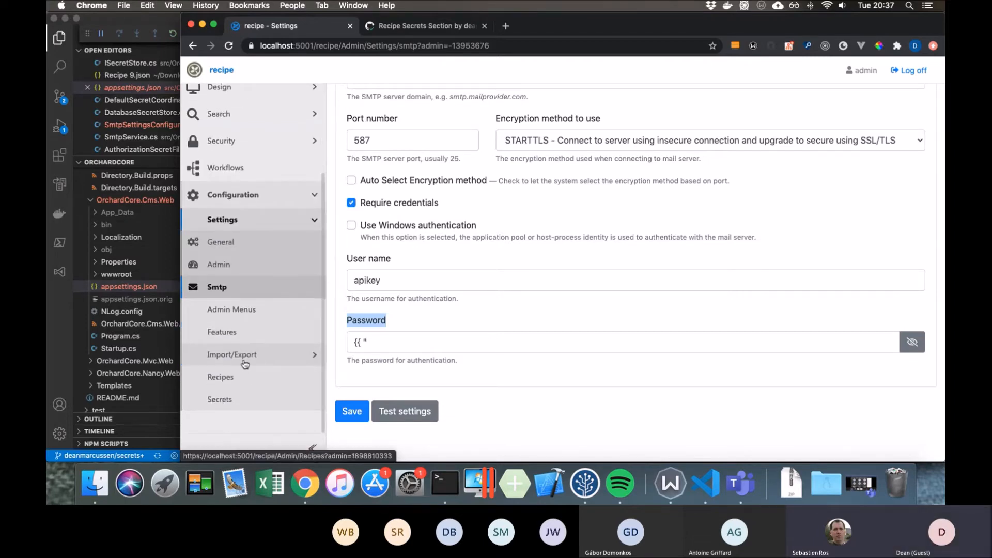
click(250, 400)
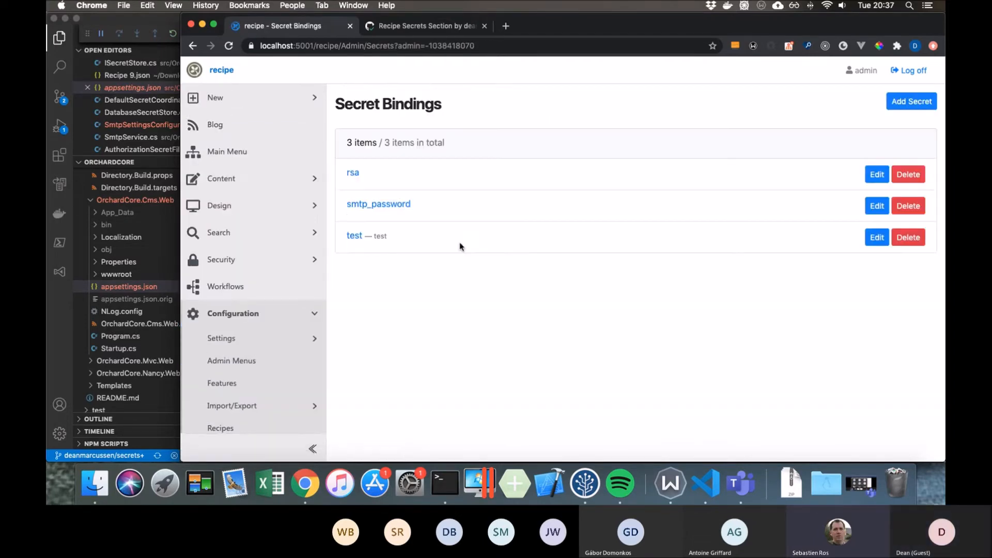
click(912, 101)
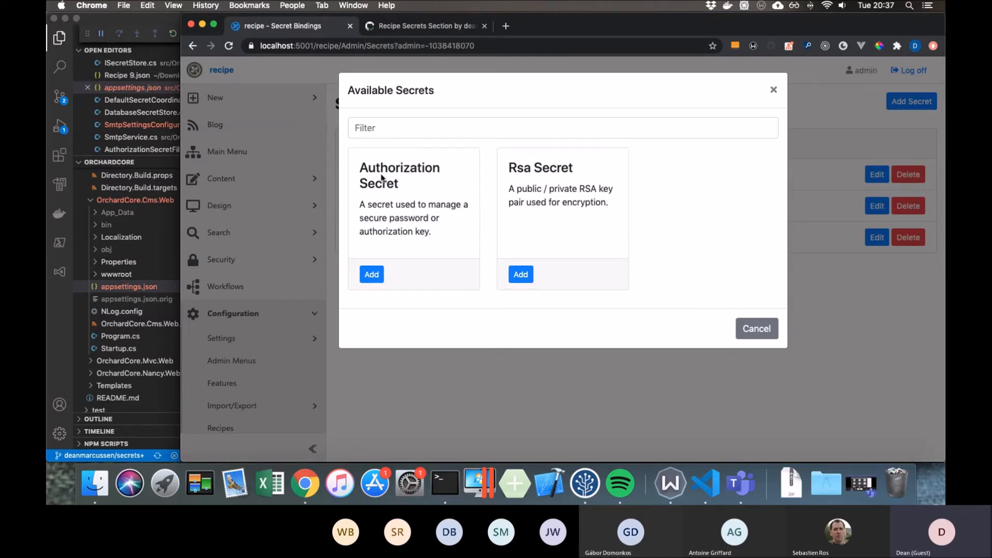
drag(361, 167, 414, 185)
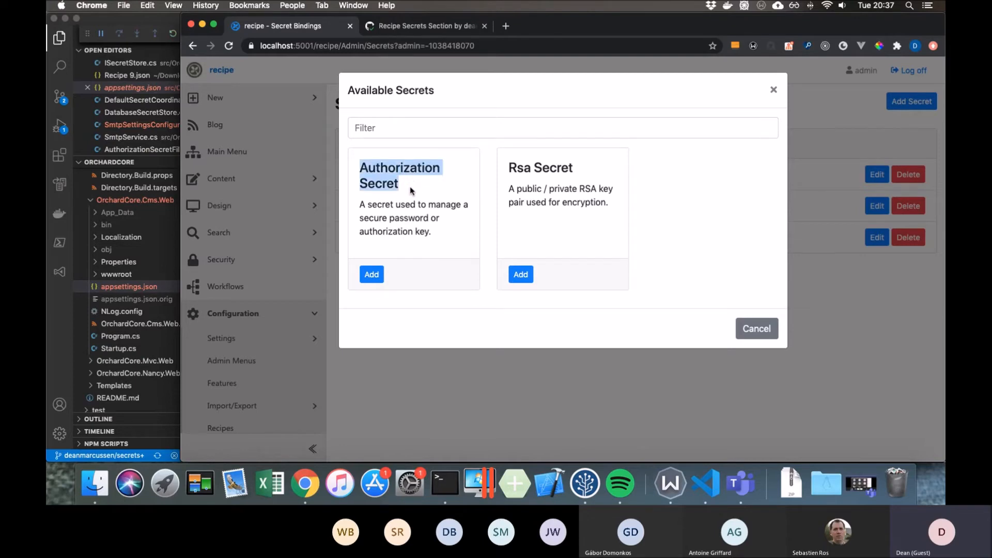
click(412, 190)
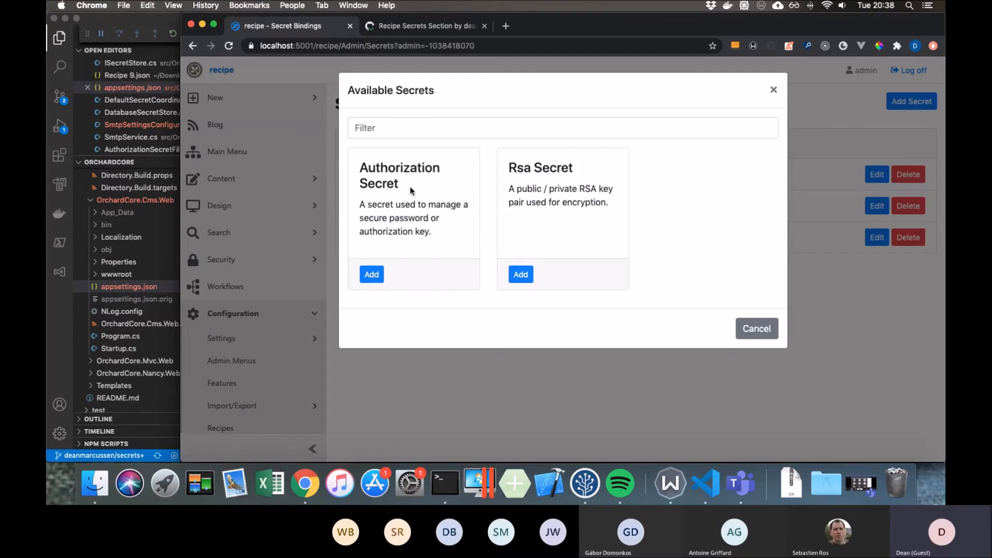
- Switch to Visual Studio Code, highlight part of the smtp_password AuthenticationString value in appsettings.json, and return to Chrome
click(166, 18)
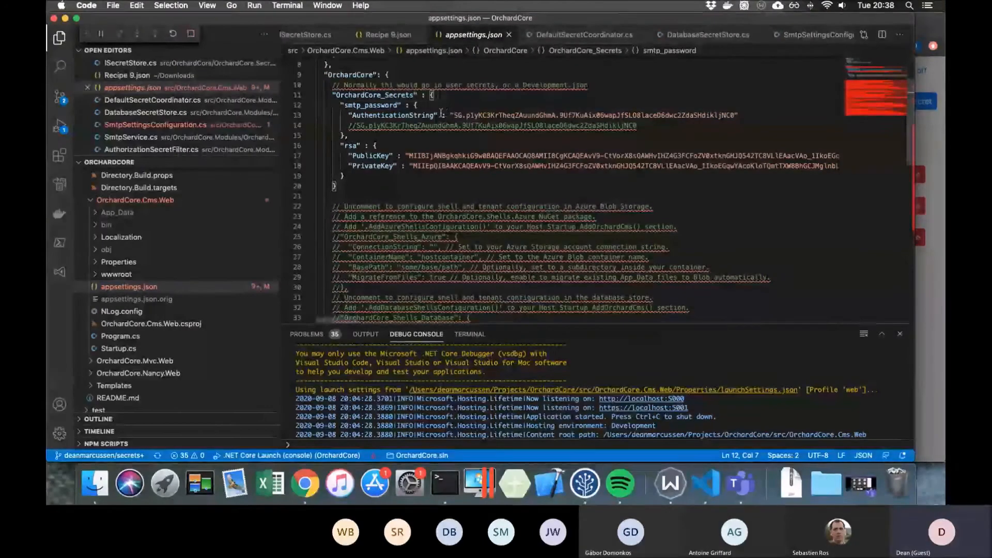
drag(453, 114, 515, 117)
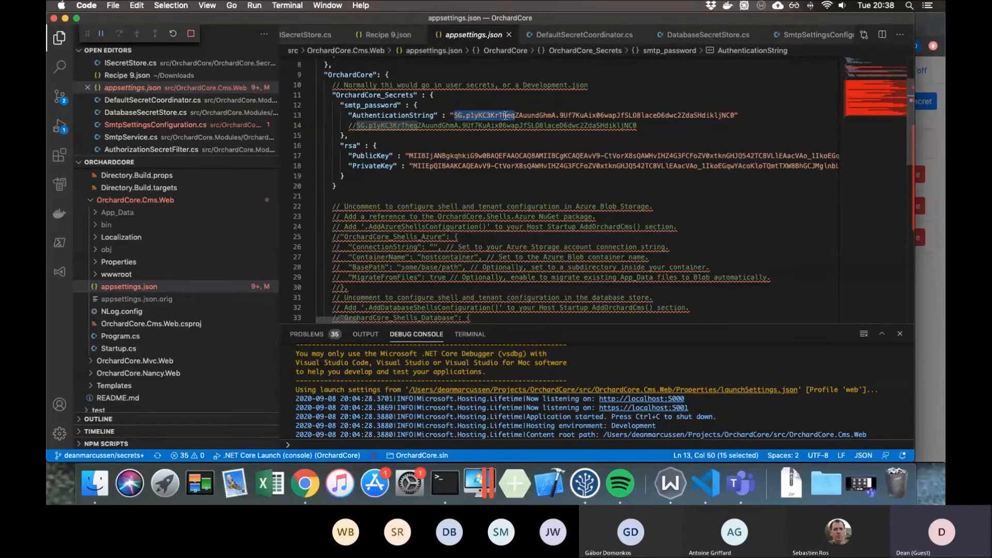
click(935, 320)
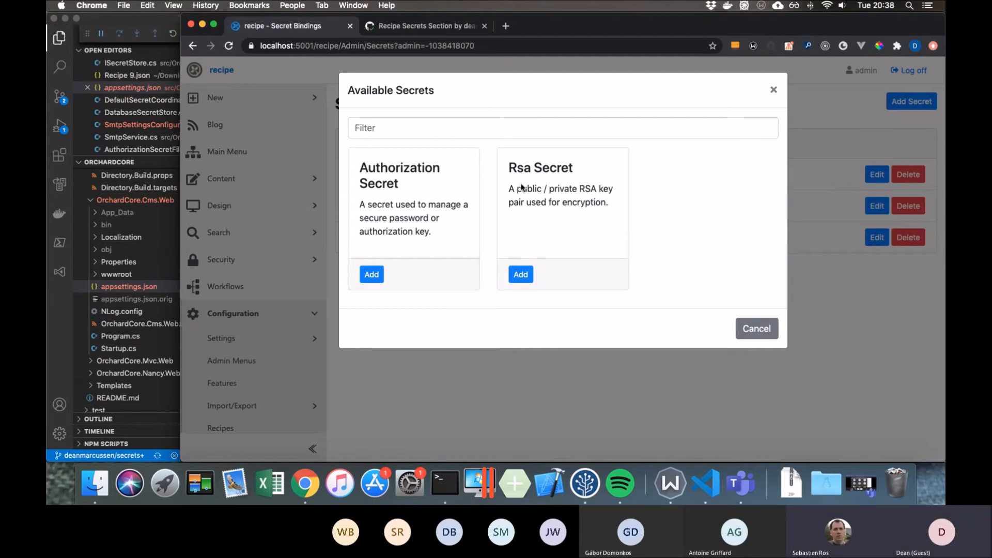
- Start a new Rsa Secret, examine its generated public and private keys, and highlight part of the public key
click(522, 275)
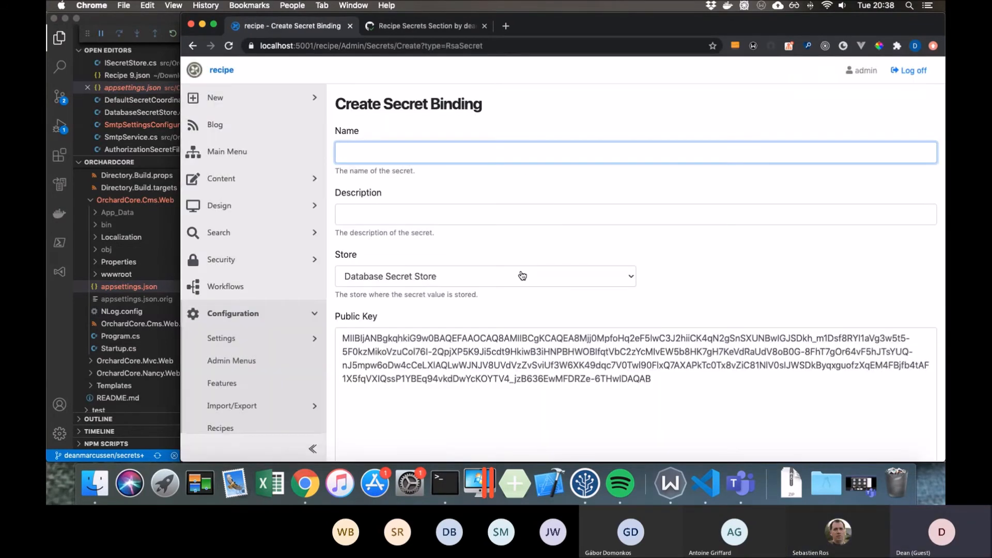
scroll(550, 298, down, 1)
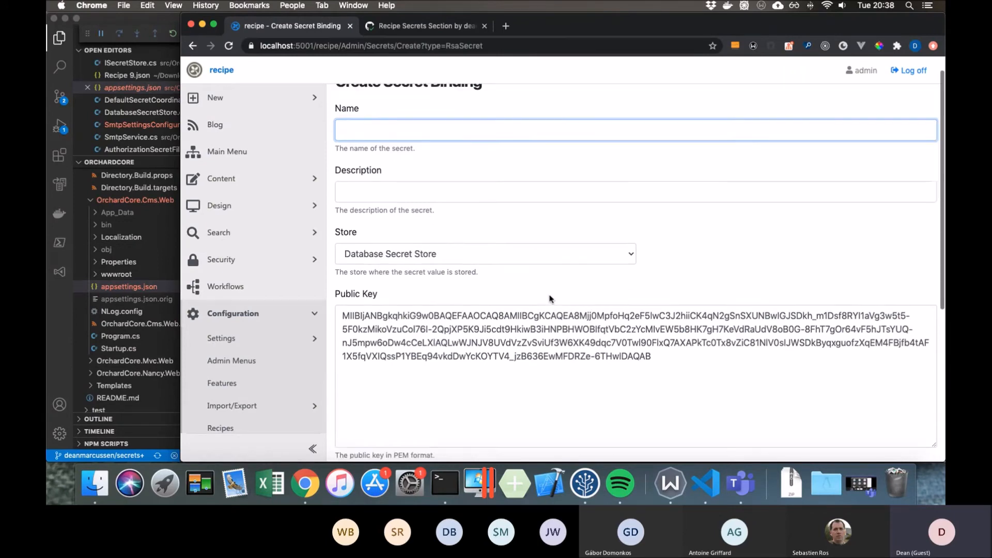
scroll(551, 299, down, 10)
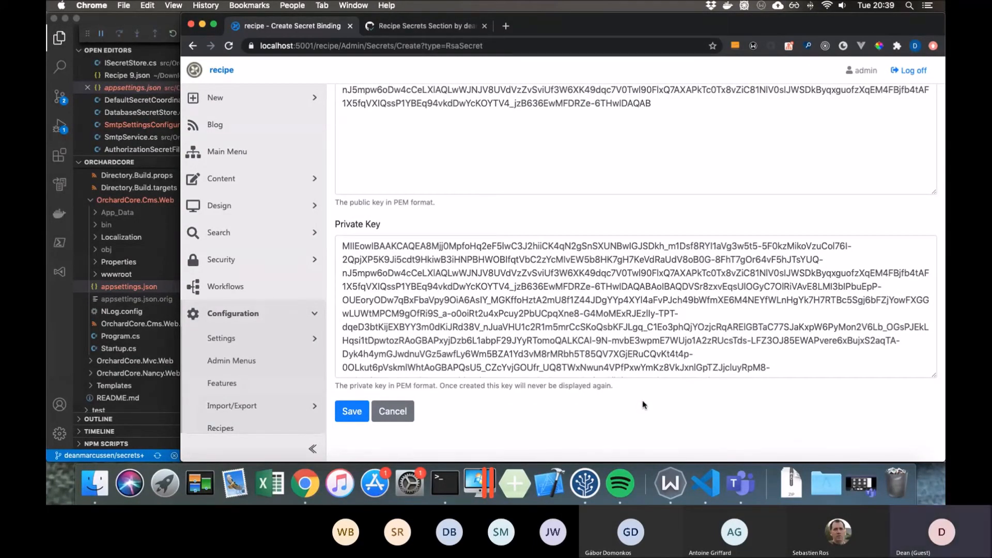
scroll(643, 405, up, 4)
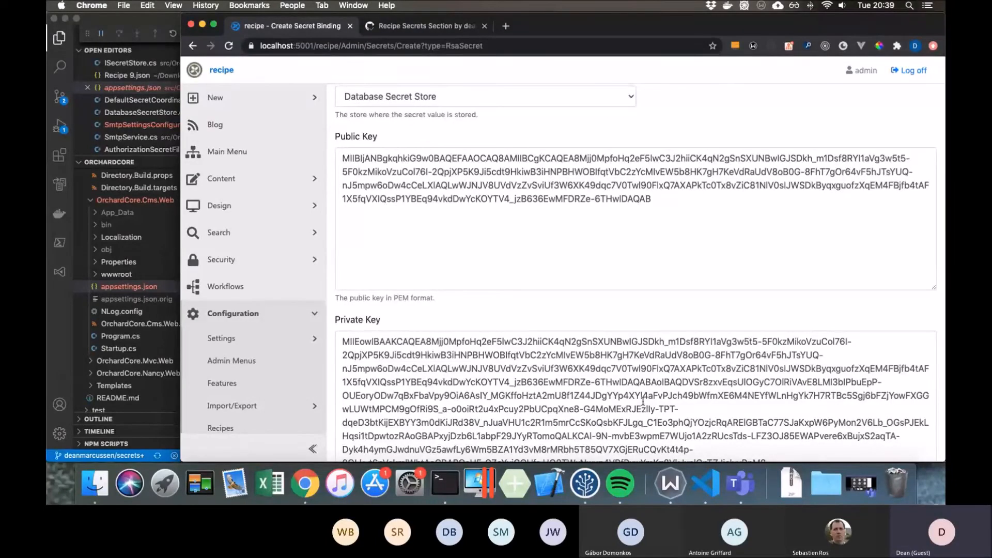
click(655, 199)
drag(654, 200, 463, 173)
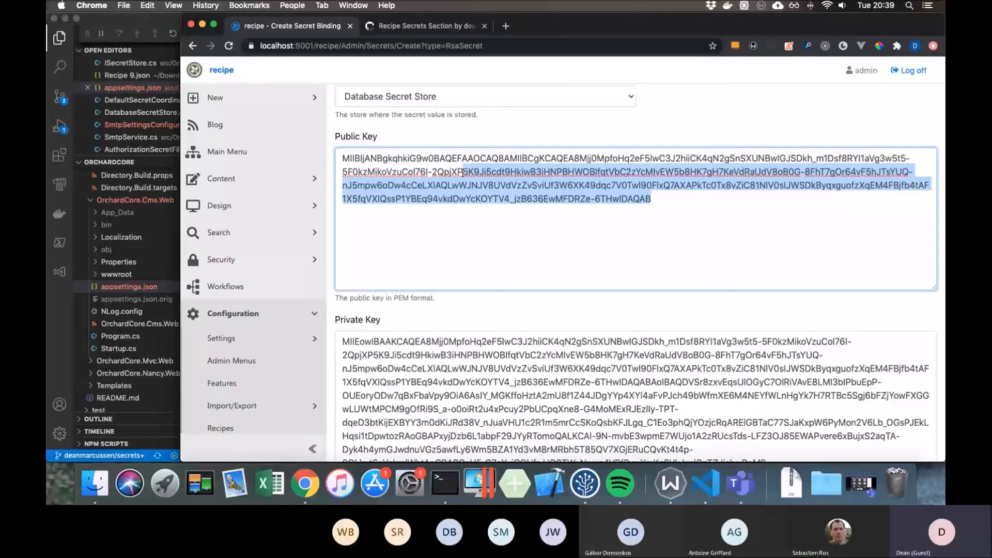
- Review the new Rsa Secret form, cancel its creation, and highlight the smtp_password and rsa names in the Secret Bindings list
scroll(462, 172, up, 3)
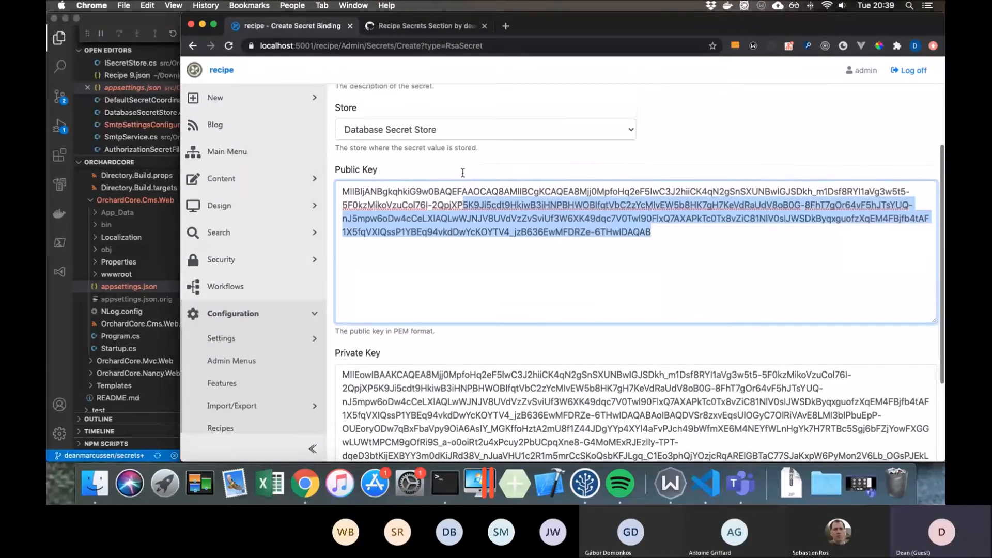
scroll(463, 175, up, 2)
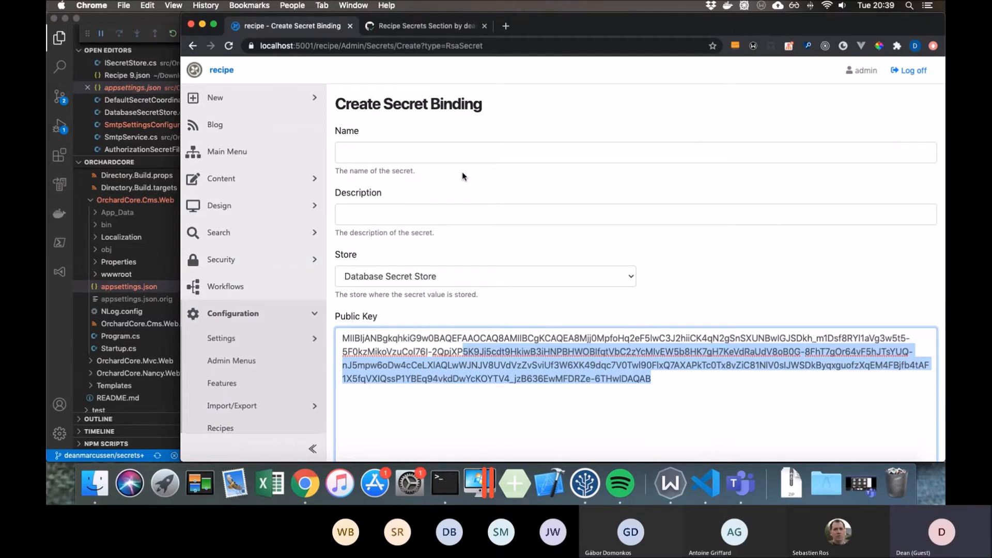
scroll(462, 171, down, 5)
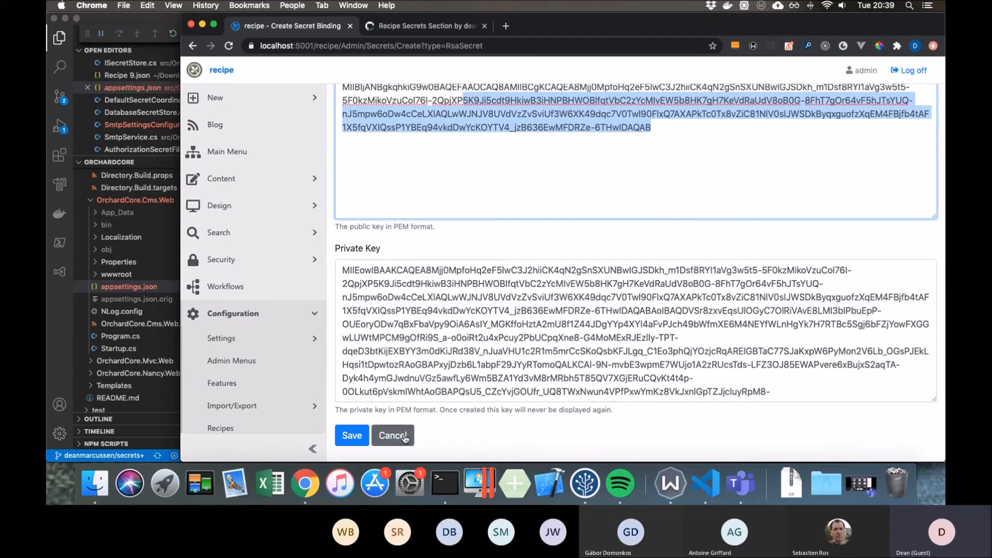
click(392, 435)
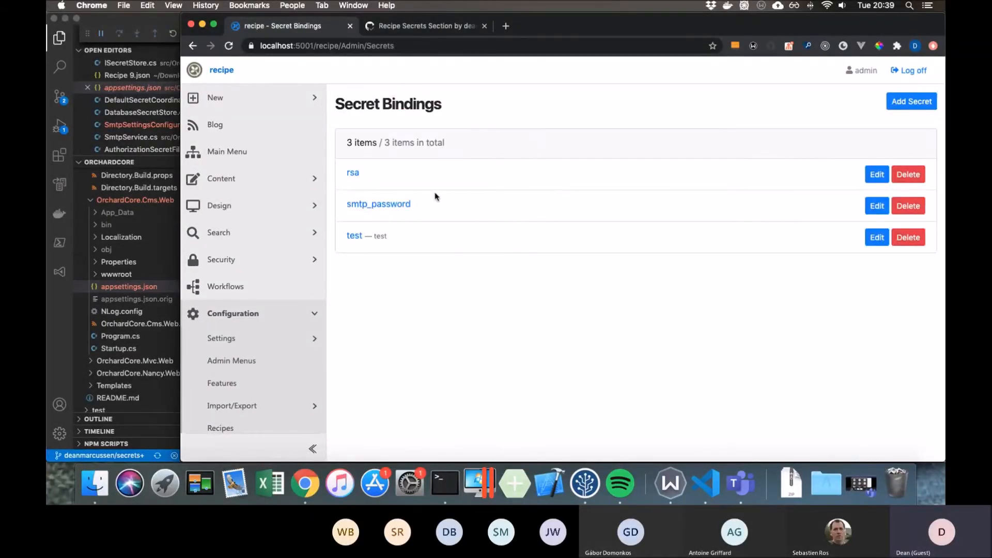
drag(444, 210, 345, 204)
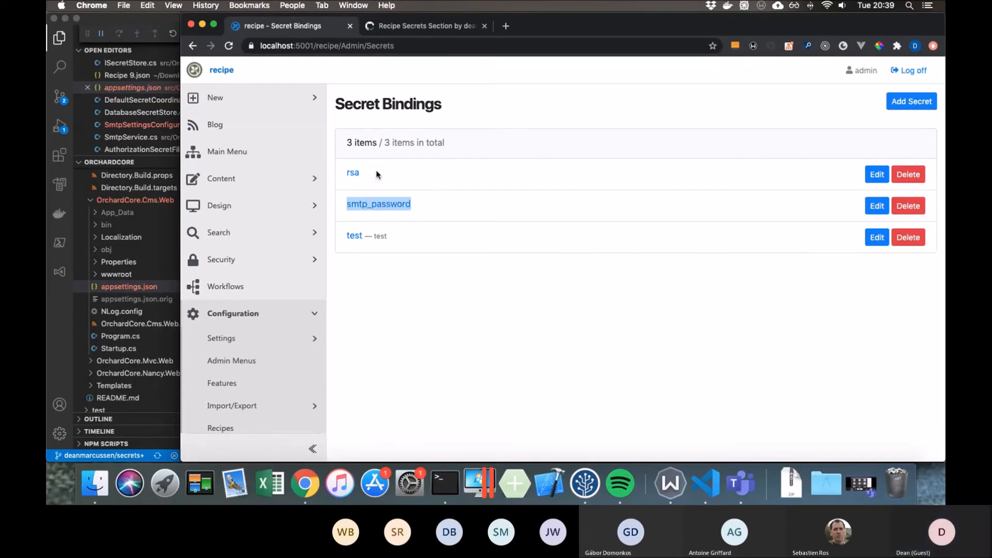
drag(376, 174, 347, 172)
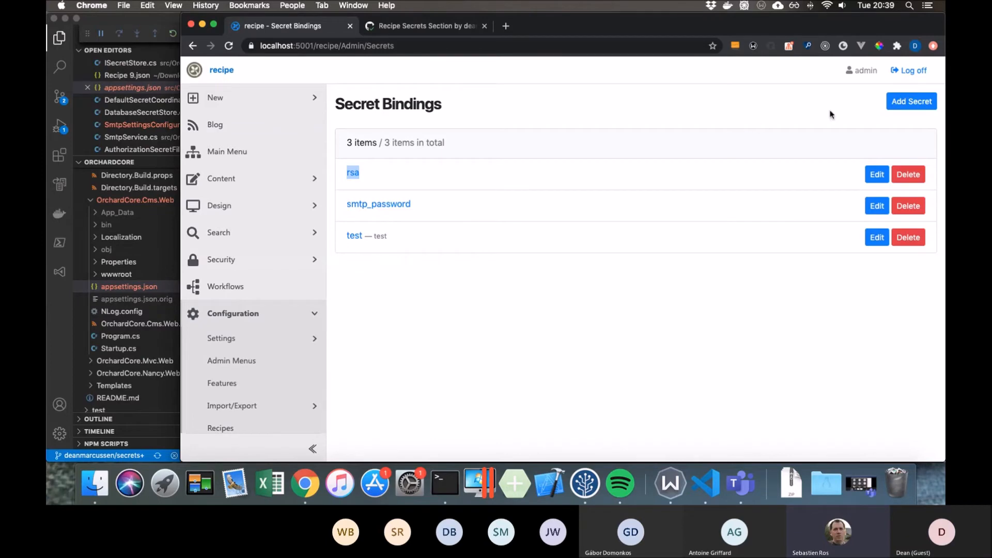
- Show the available secret types, highlight the Authorization Secret and Rsa Secret titles, and dismiss the dialog
click(896, 104)
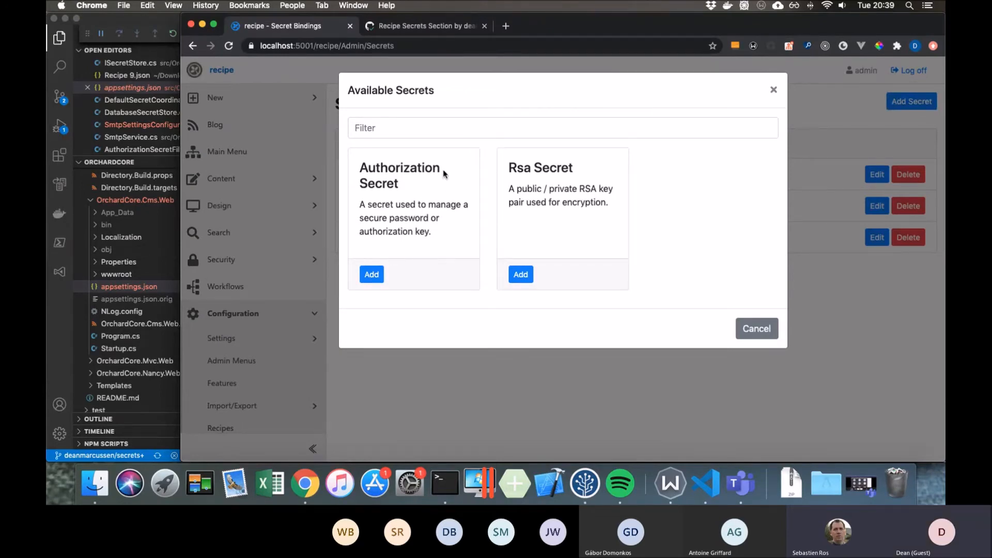
drag(444, 174, 359, 172)
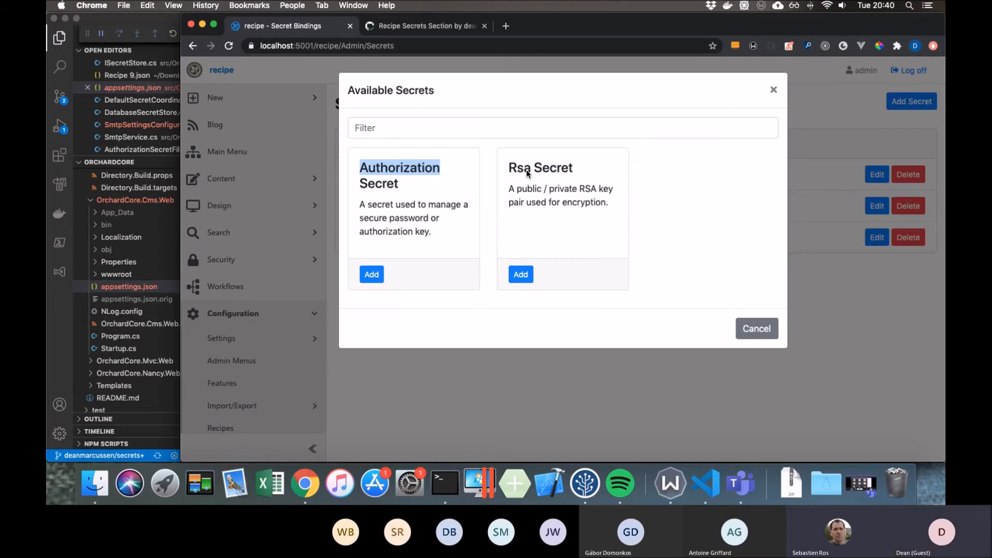
mouse_move(509, 171)
mouse_down()
mouse_move(589, 175)
mouse_move(512, 175)
mouse_up()
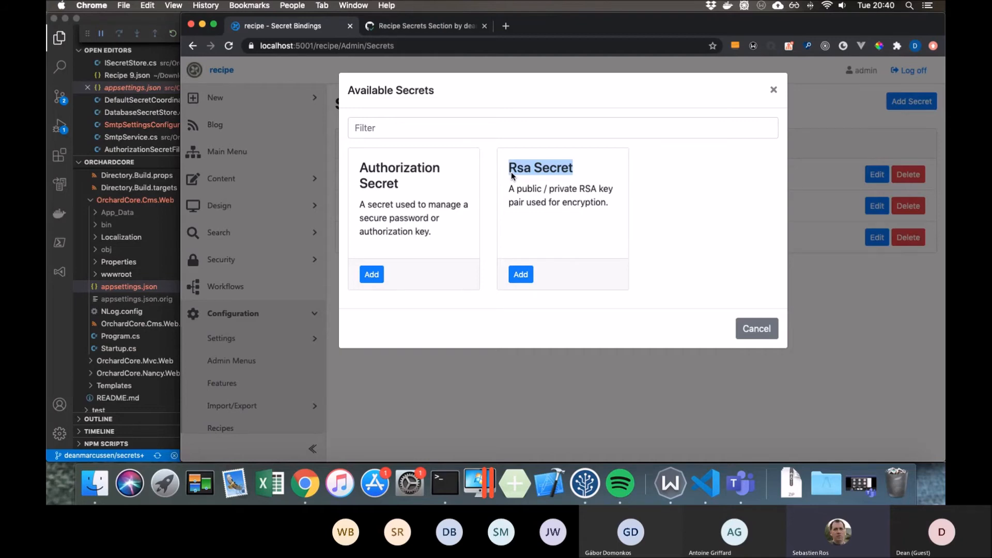
click(744, 329)
- Switch to Visual Studio Code, show Recipe 9.json, and narrow the file explorer to give the code more room
click(160, 23)
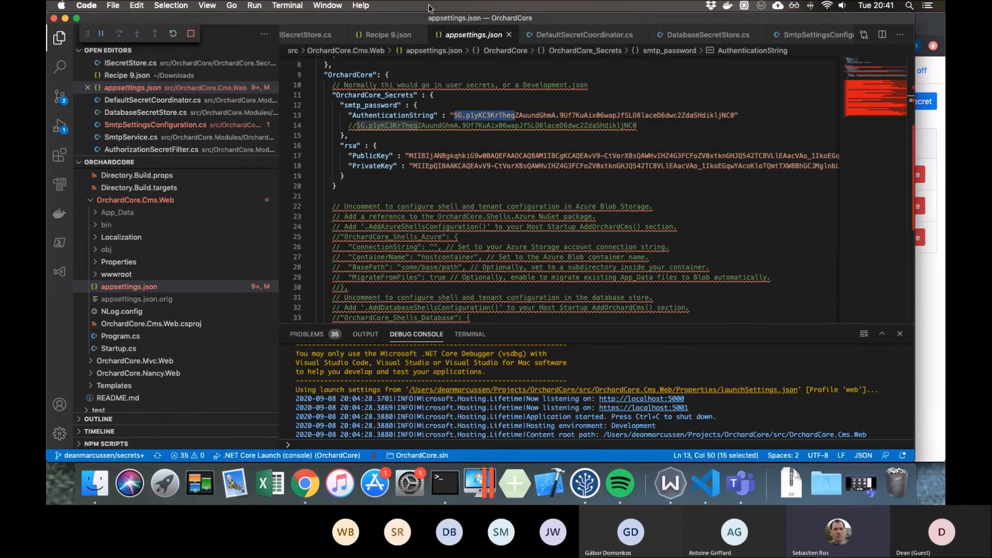
click(390, 35)
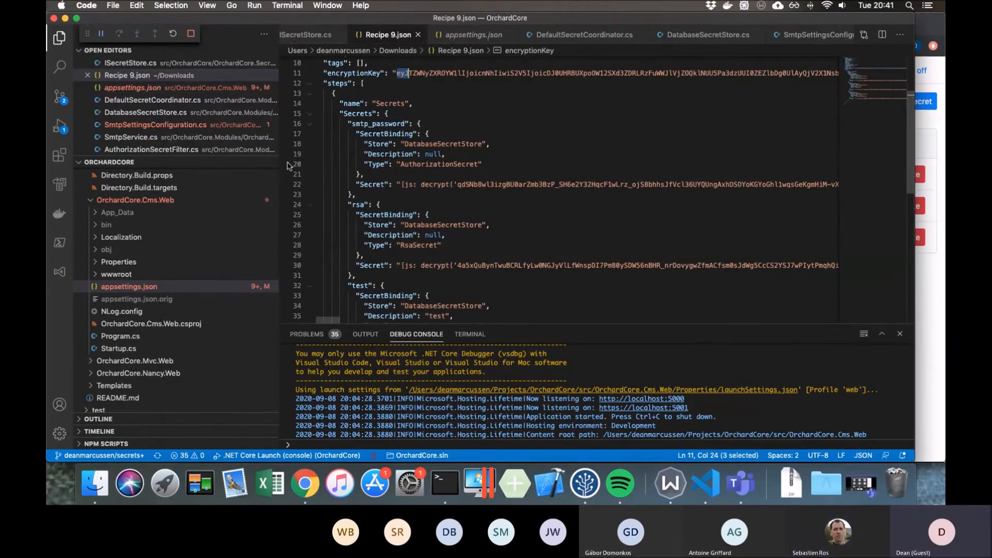
drag(279, 160, 124, 155)
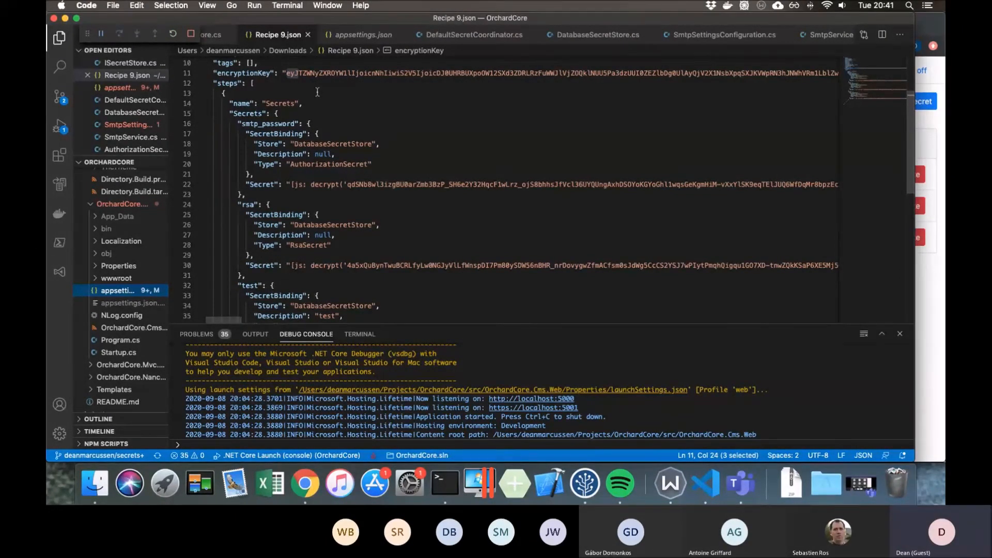
- Highlight the entire encryptionKey value in Recipe 9.json and return to the start of the line
click(285, 72)
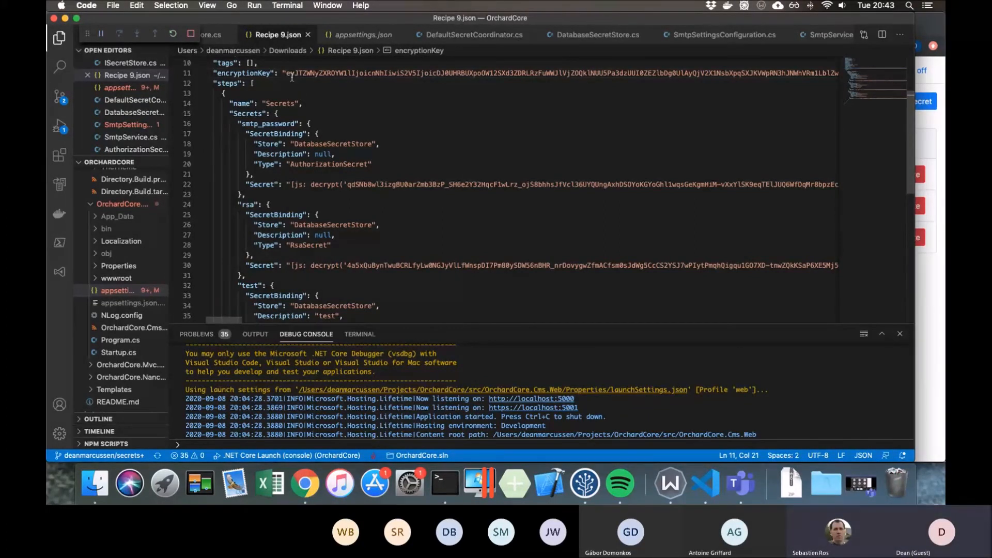
drag(285, 73, 388, 73)
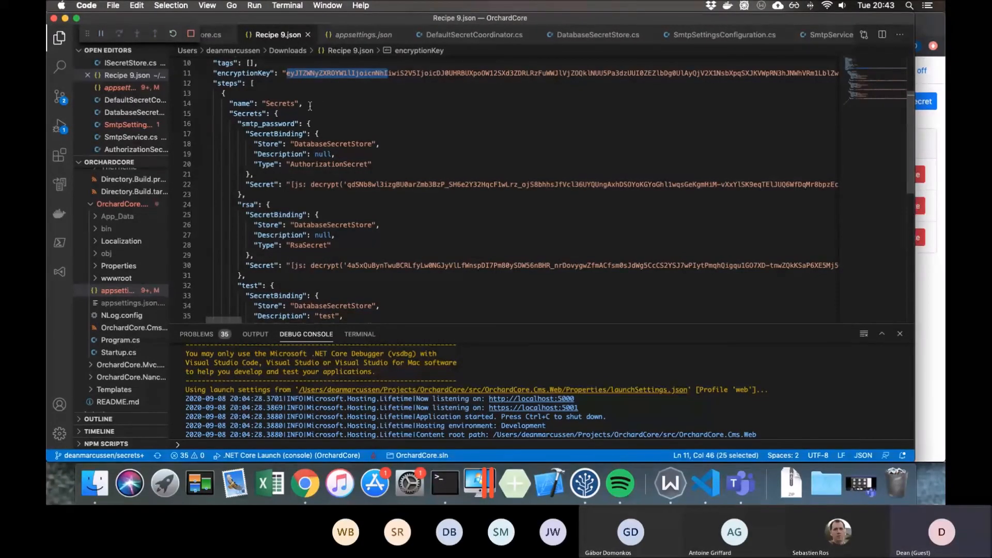
double_click(318, 73)
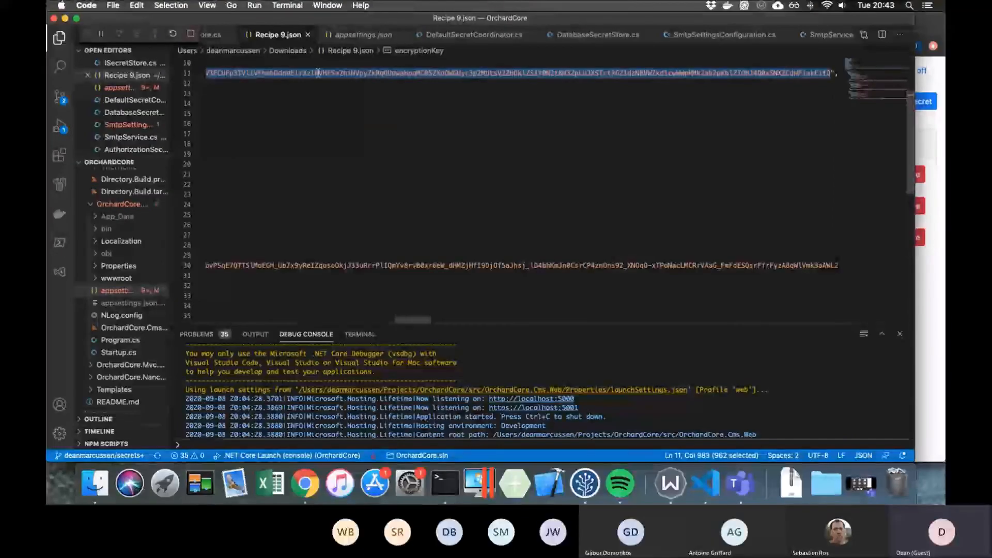
scroll(318, 72, left, 2)
scroll(318, 73, left, 15)
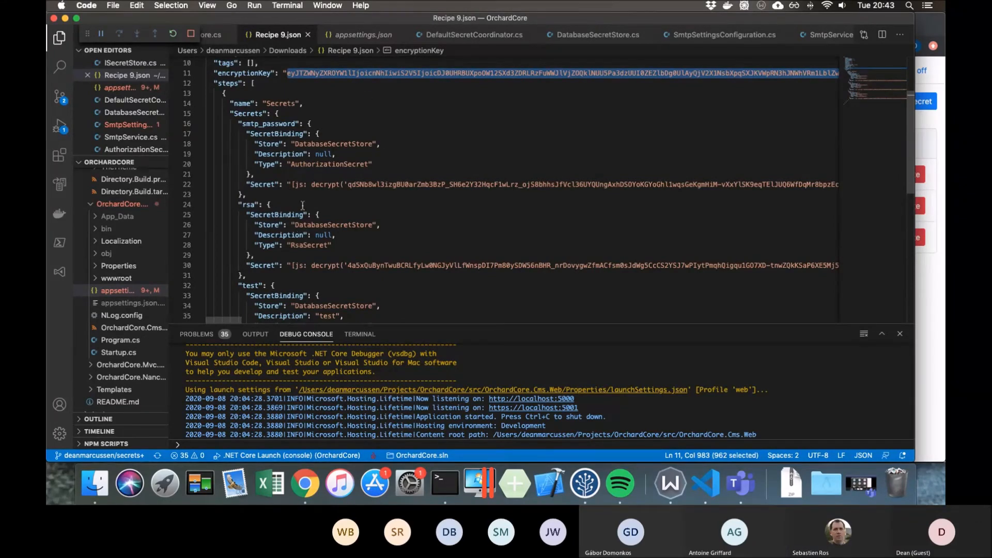
- Highlight the decrypt call in the rsa secret, then inspect the encrypted strings of the smtp_password and rsa secrets
click(284, 204)
double_click(332, 265)
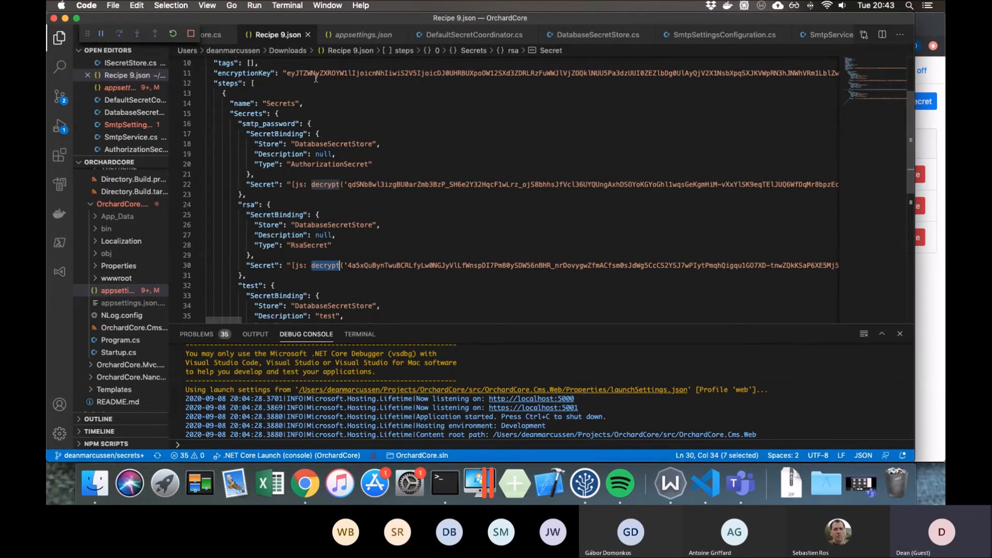
click(363, 185)
double_click(363, 185)
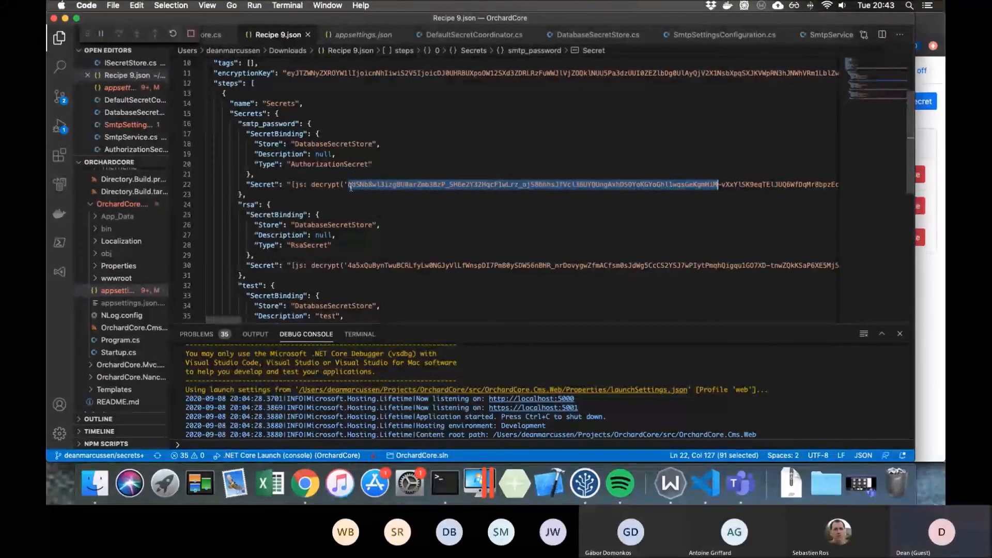
double_click(361, 267)
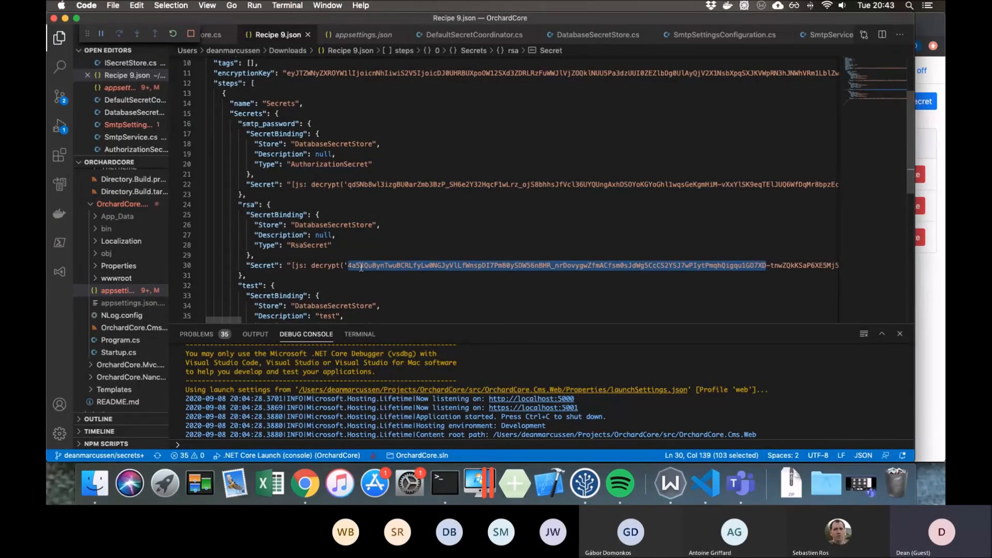
- Highlight the full encryptionKey value again and place the cursor in the smtp_password Secret's decrypt expression
scroll(361, 266, down, 1)
scroll(361, 266, up, 1)
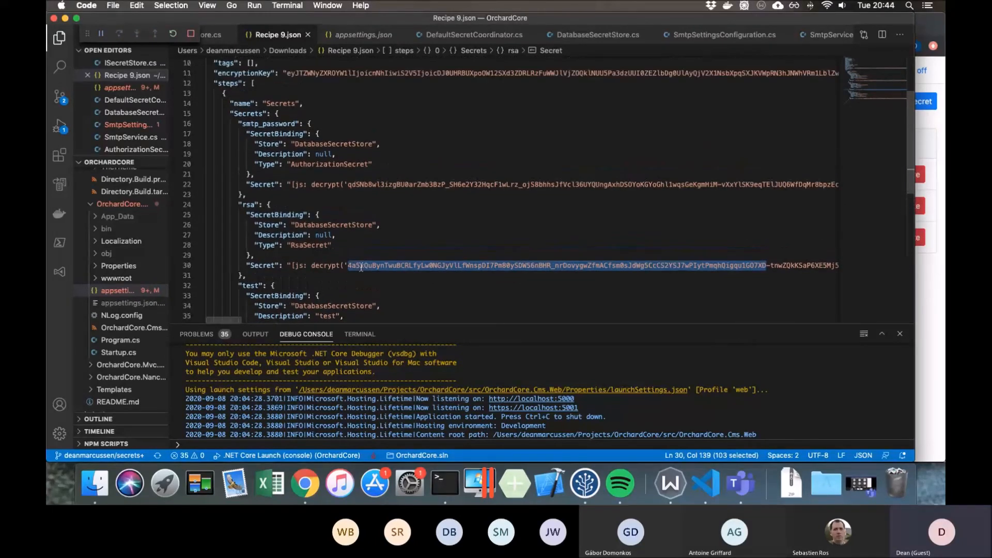
double_click(298, 74)
scroll(297, 74, left, 15)
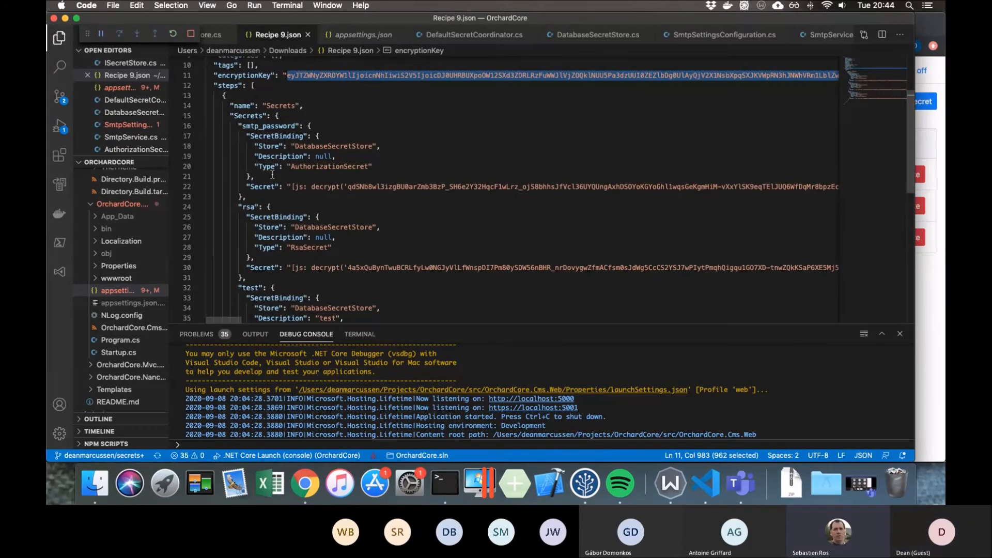
click(341, 186)
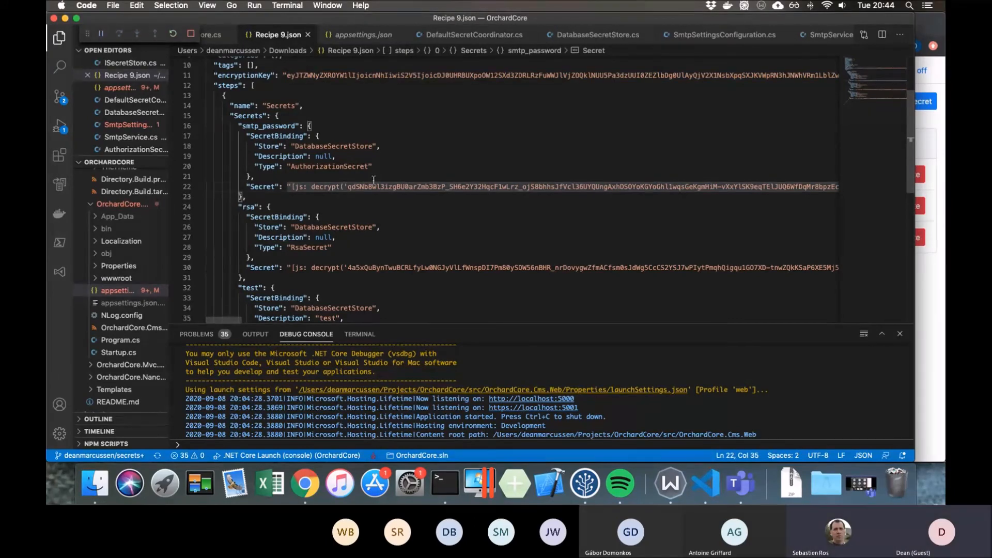
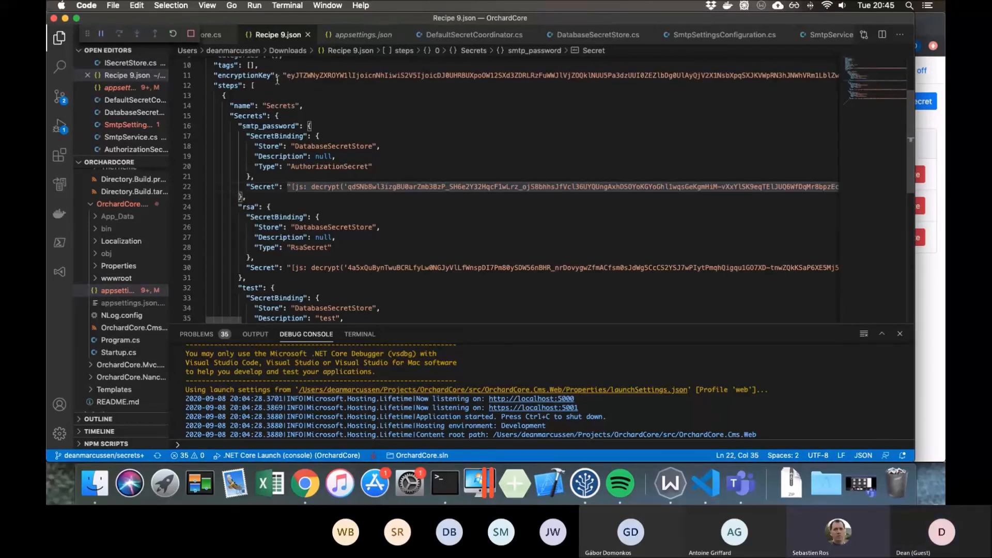
- Highlight the encryptionKey property name in Recipe 9.json, and highlight the first characters of its value
scroll(277, 80, up, 4)
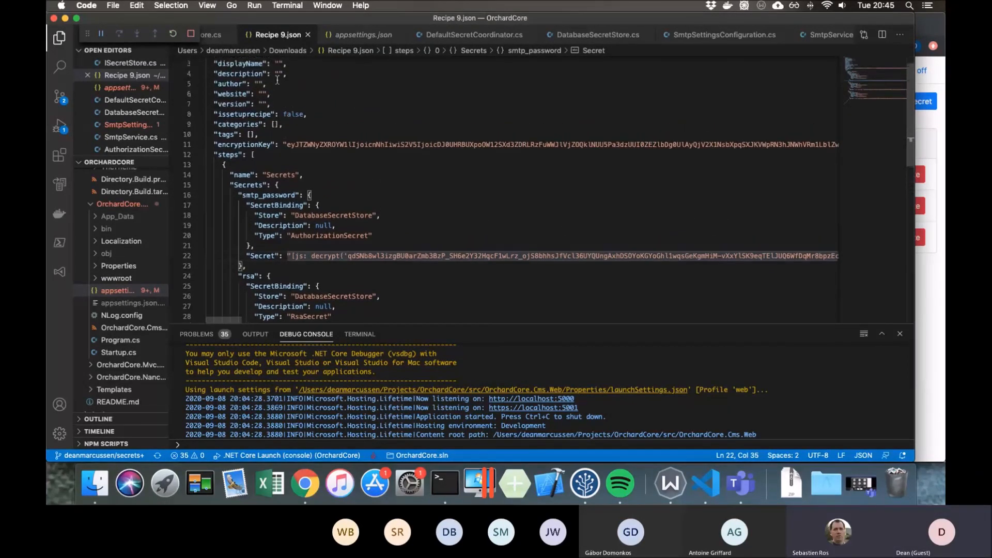
double_click(243, 156)
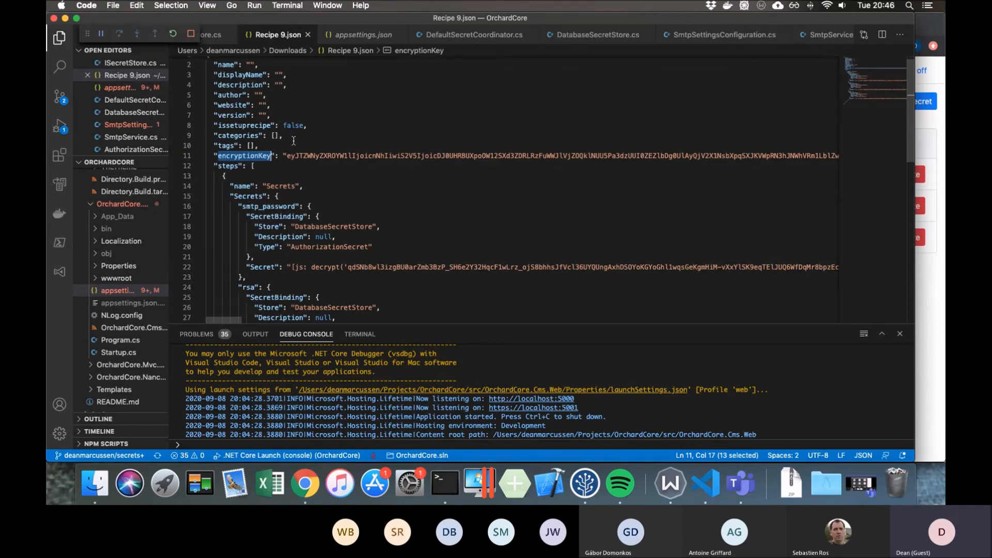
drag(287, 155, 322, 158)
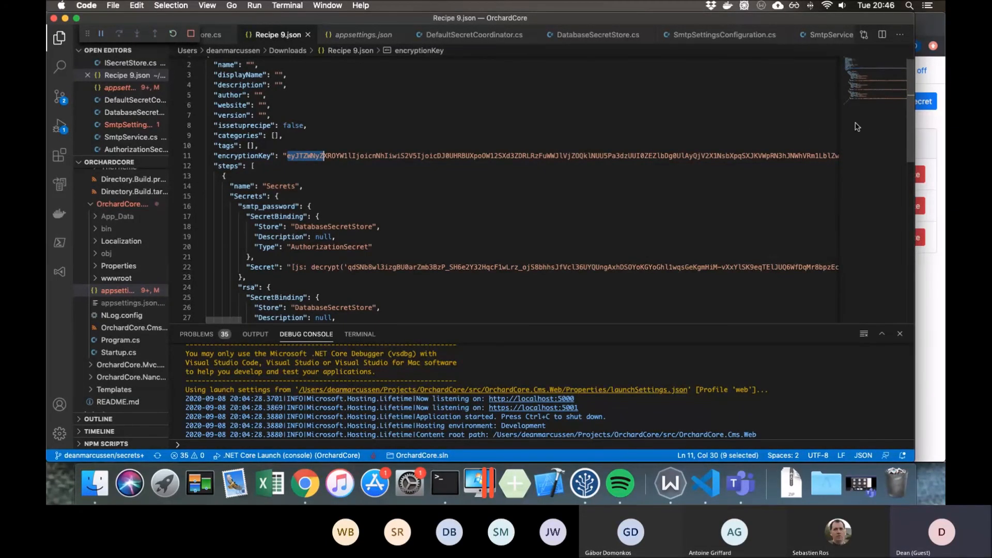
- Switch to Chrome and open the Secrets RSA deployment plan from the recipe site's Import/Export deployment plans
click(941, 132)
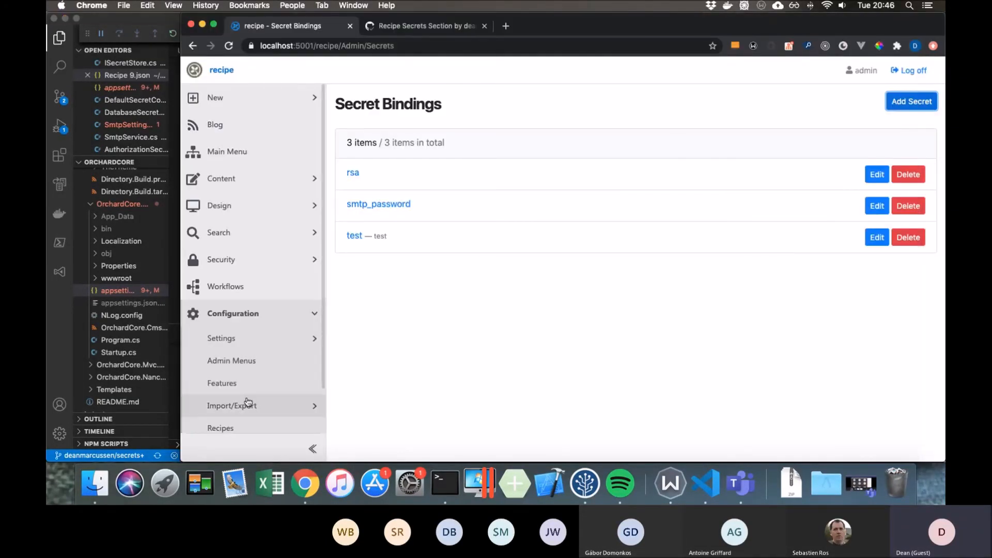
click(307, 408)
scroll(290, 393, down, 3)
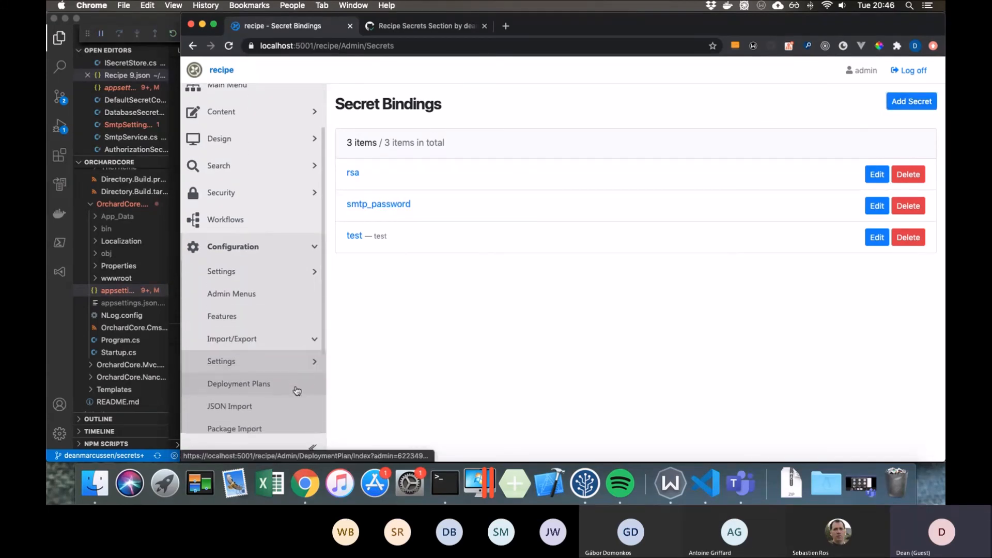
click(266, 388)
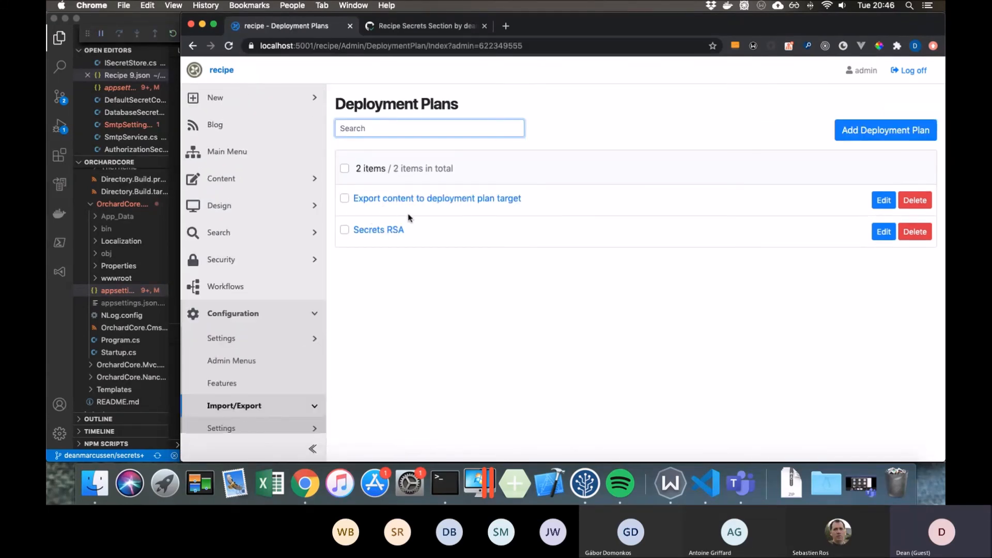
click(389, 229)
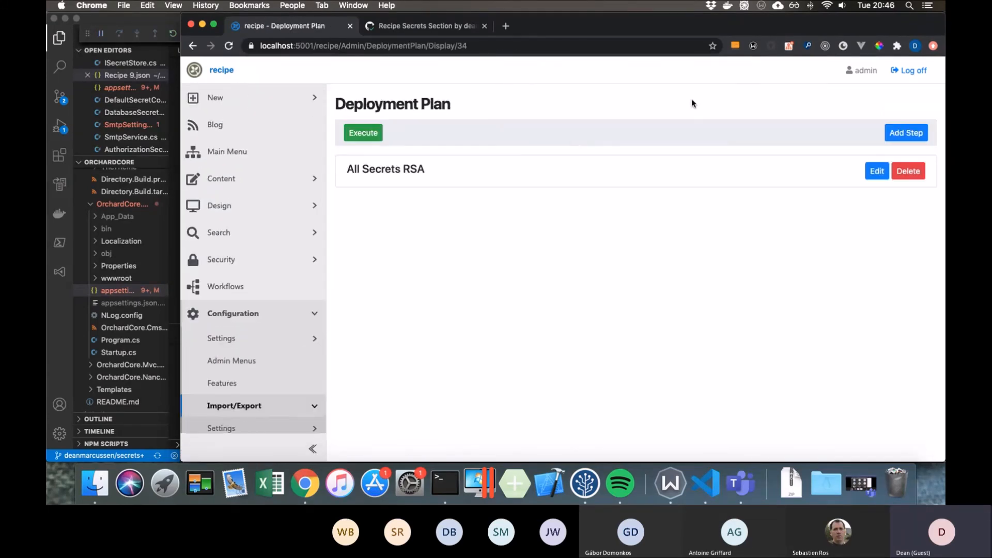
- Execute the deployment plan to show its available targets, highlight the File Download description, and cancel without choosing a target
click(362, 132)
drag(412, 172, 362, 160)
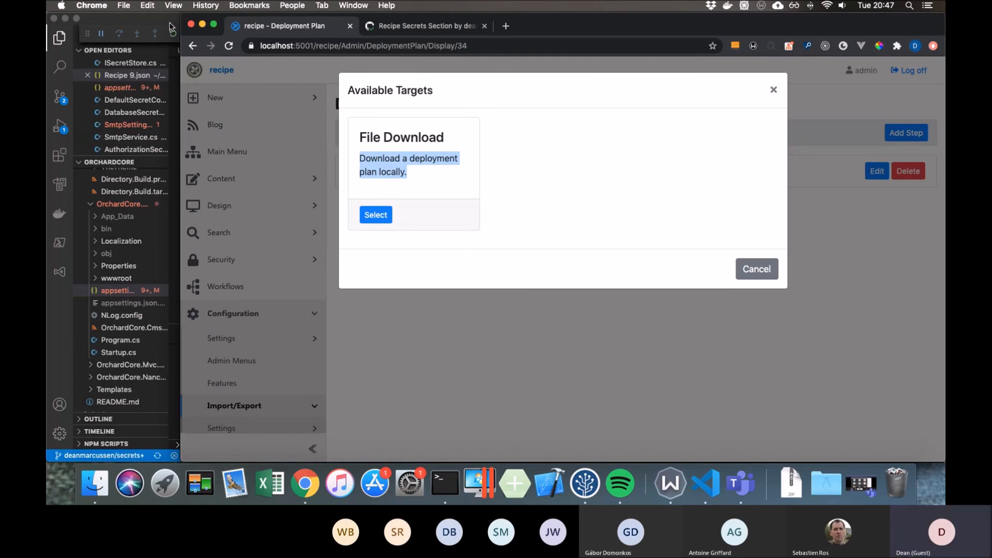
click(416, 179)
drag(415, 178, 369, 163)
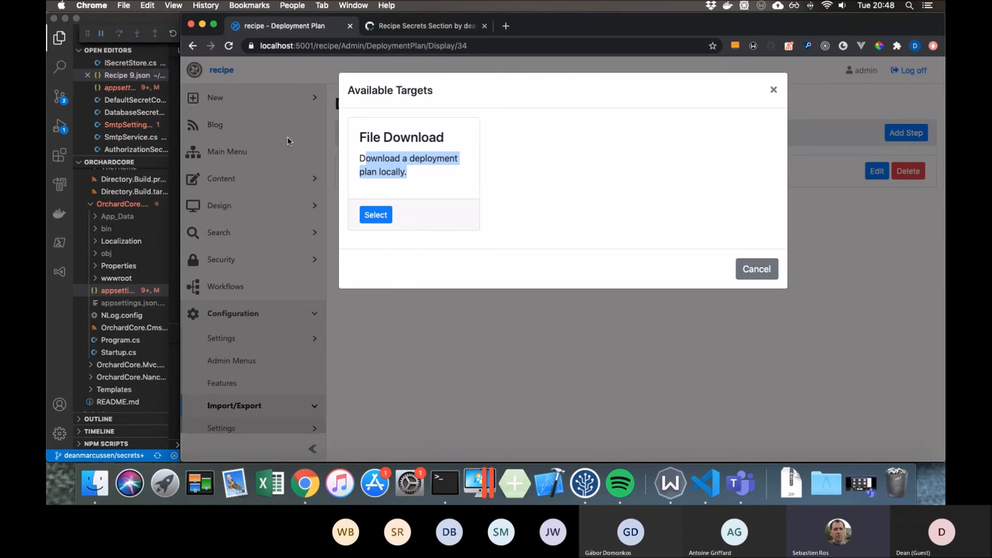
click(757, 273)
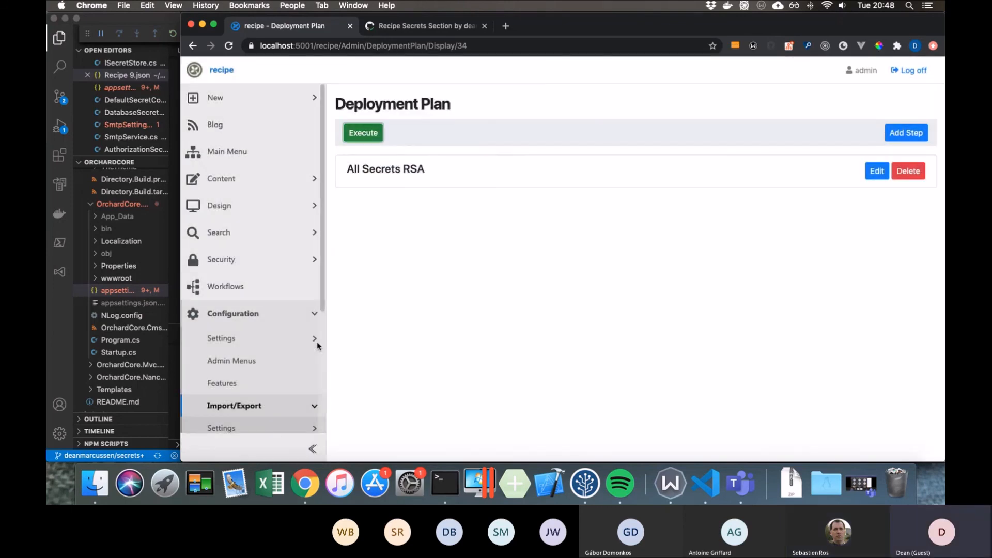
- Expand the Configuration and Import/Export settings groups in the admin navigation and look through their entries down to Remote Clients and Secrets
scroll(317, 346, down, 4)
click(311, 150)
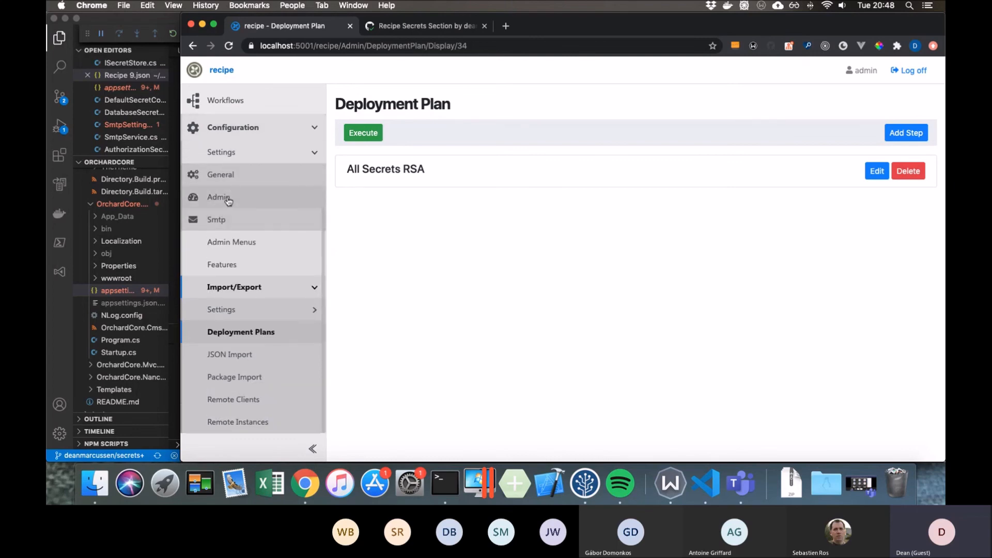
click(315, 313)
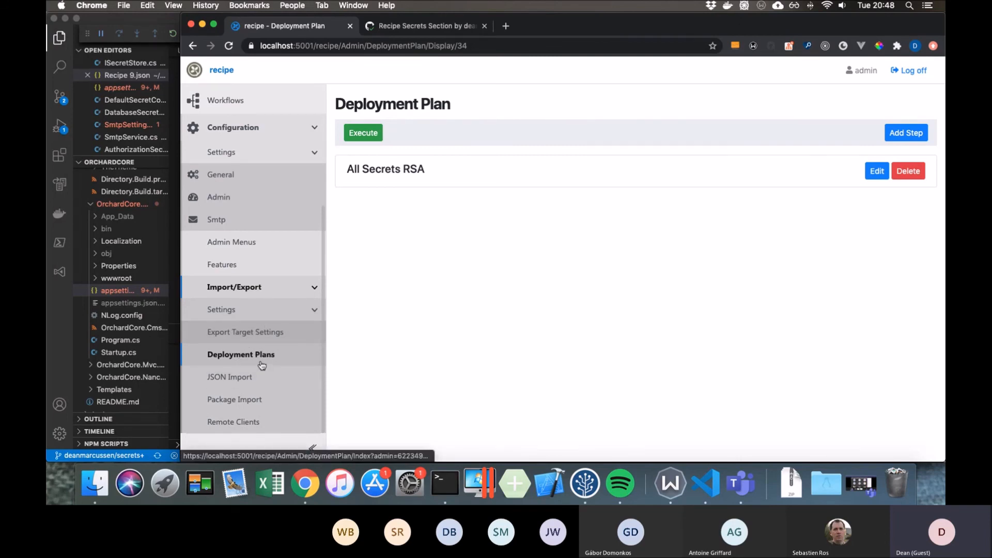
drag(361, 169, 416, 170)
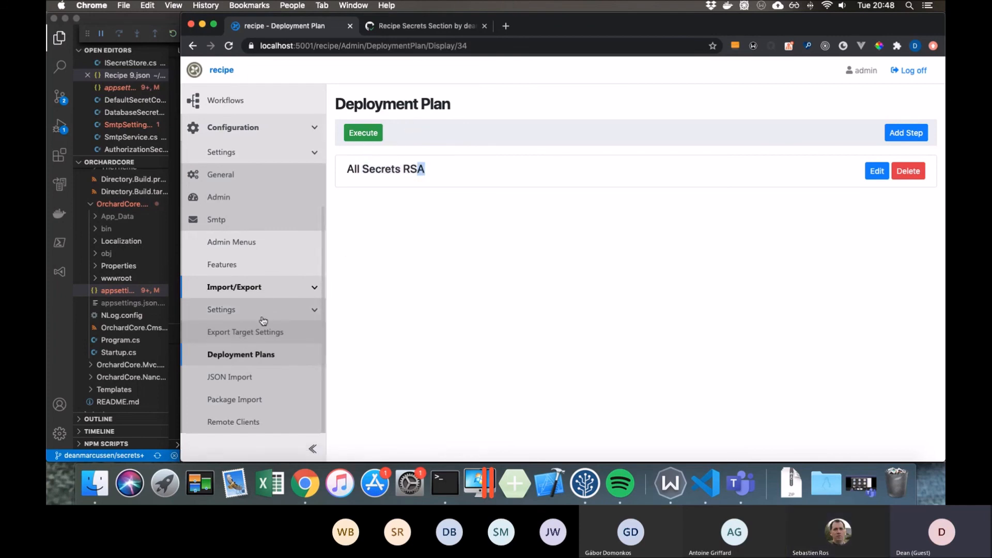
scroll(283, 412, down, 3)
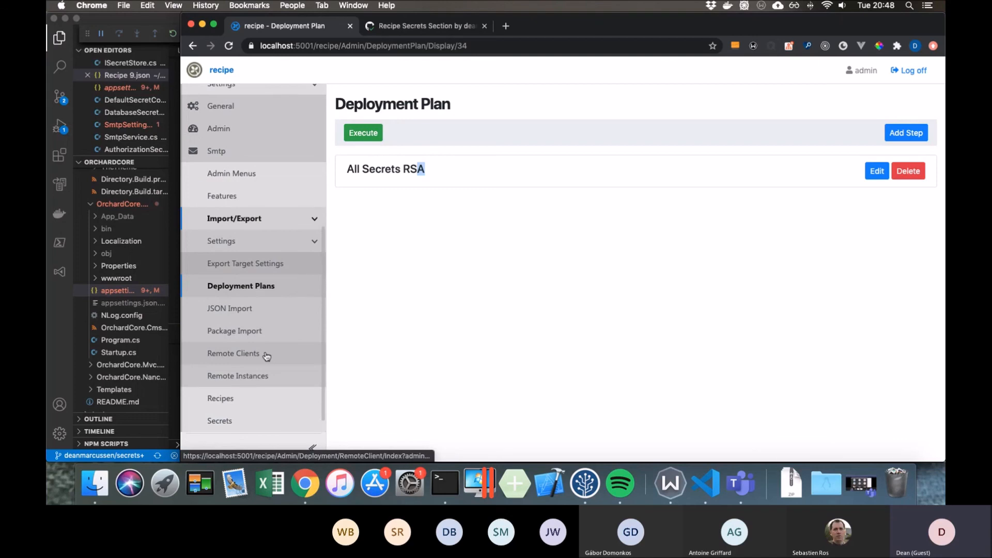